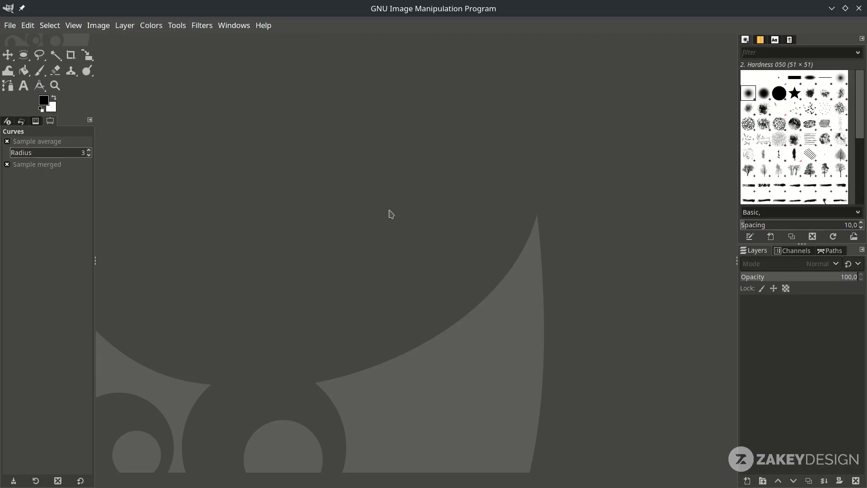
# - Create a new blank canvas from the A4 (300 ppi) template
pyautogui.click(10, 25)
pyautogui.click(25, 39)
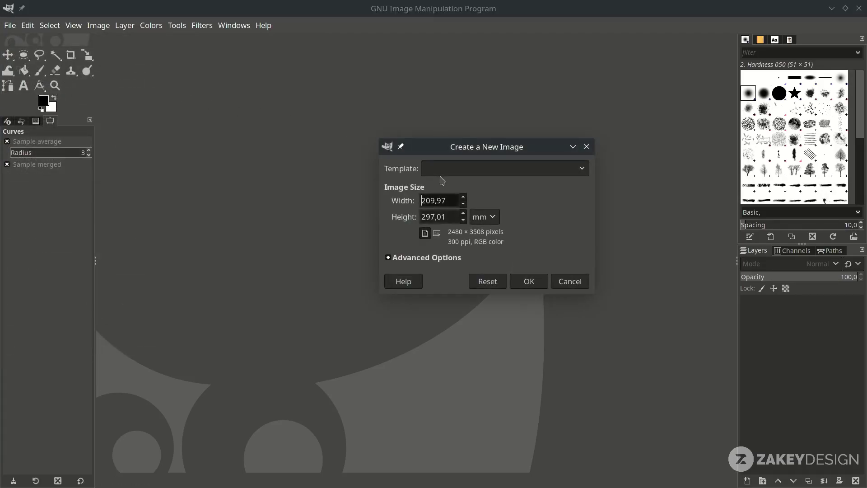
pyautogui.click(456, 173)
pyautogui.click(471, 240)
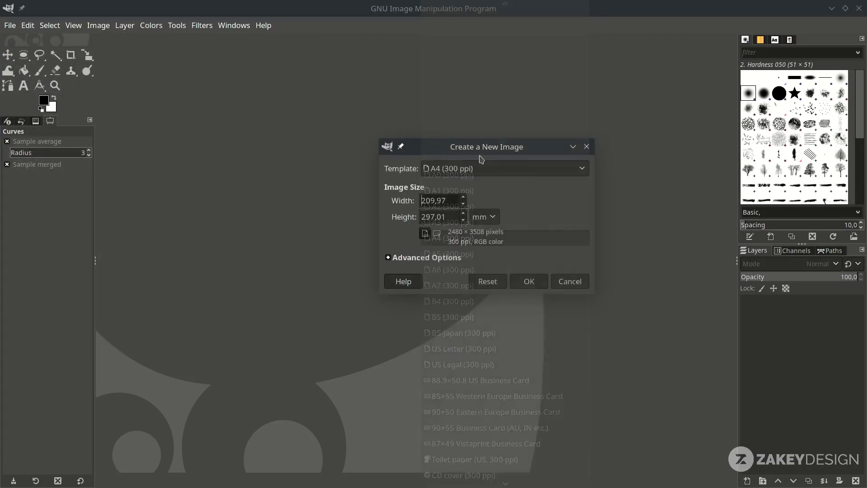
pyautogui.click(541, 285)
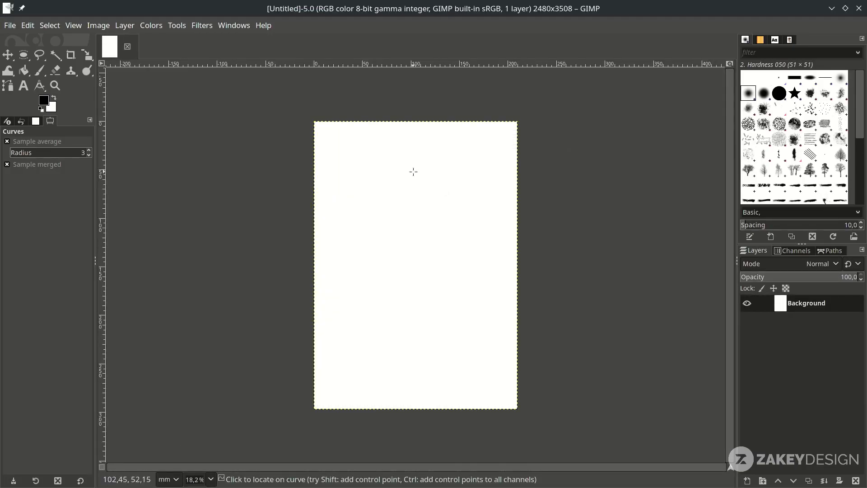
# - Open the woman's portrait photo and convert it to the built-in sRGB profile
pyautogui.click(10, 25)
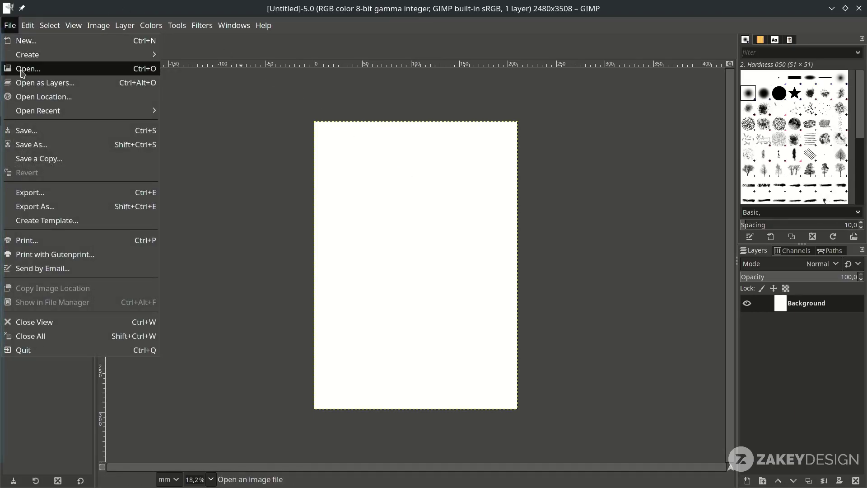
pyautogui.click(22, 68)
pyautogui.doubleClick(280, 66)
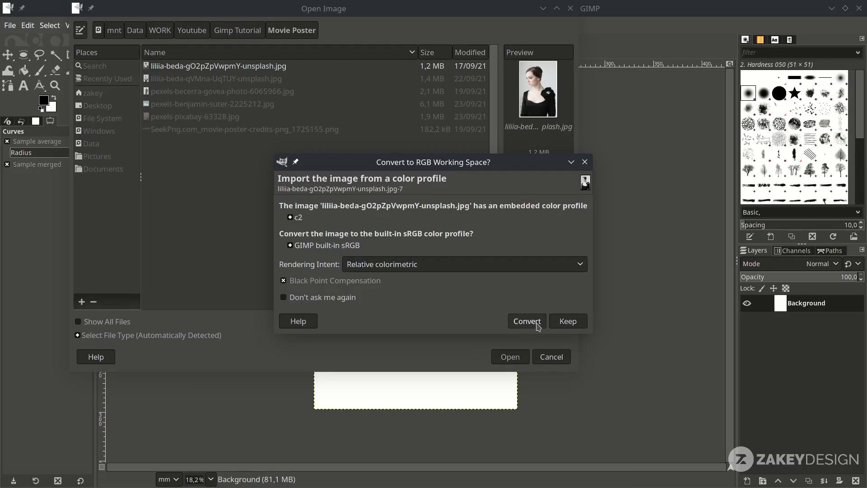
pyautogui.click(527, 322)
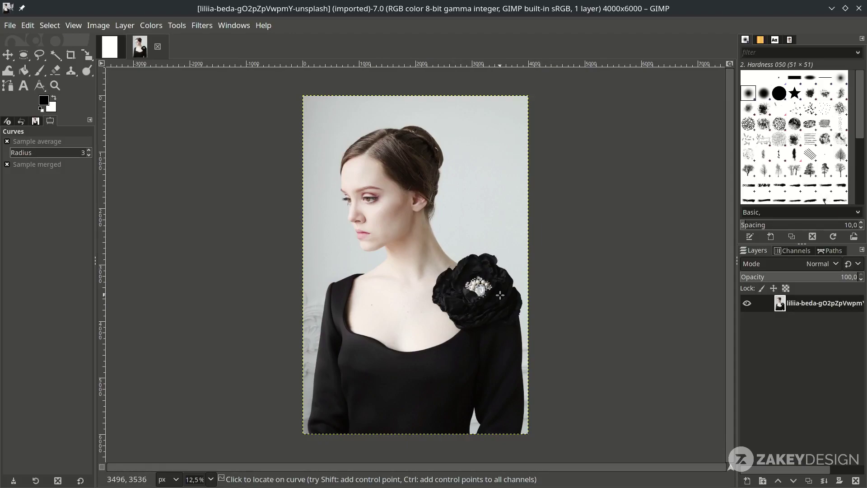
# - Duplicate the portrait layer and desaturate the copy to grayscale
pyautogui.click(808, 481)
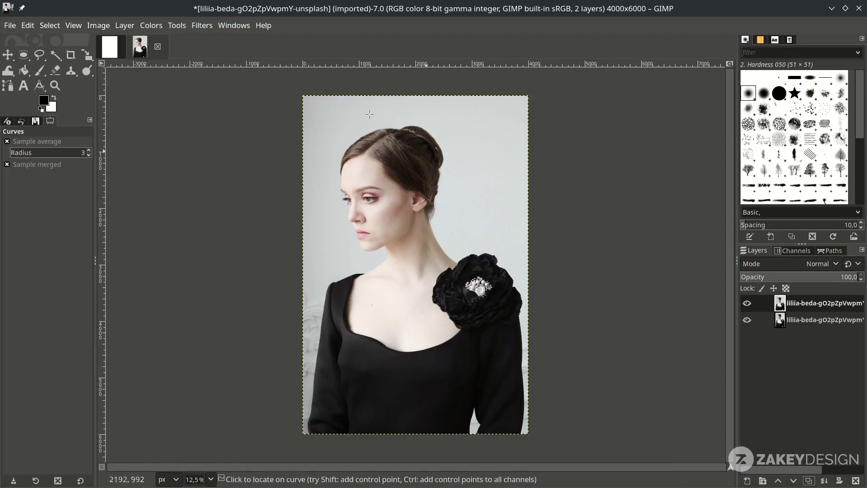
pyautogui.click(150, 25)
pyautogui.moveTo(224, 264)
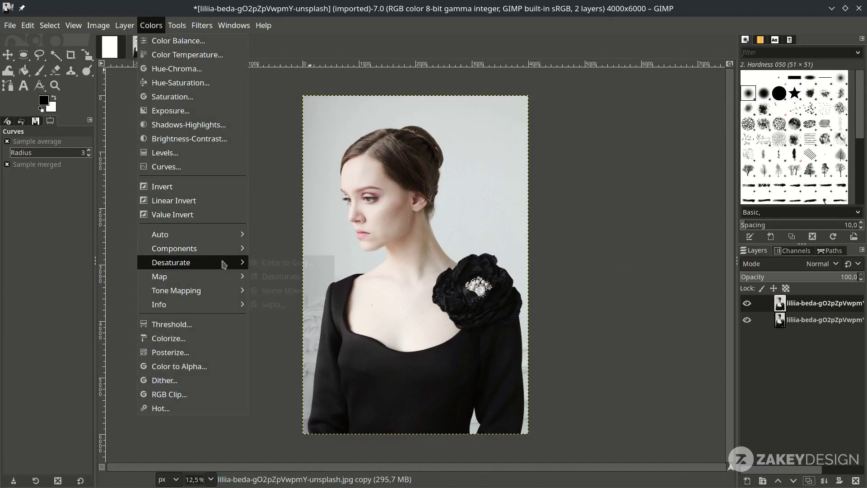
pyautogui.click(286, 279)
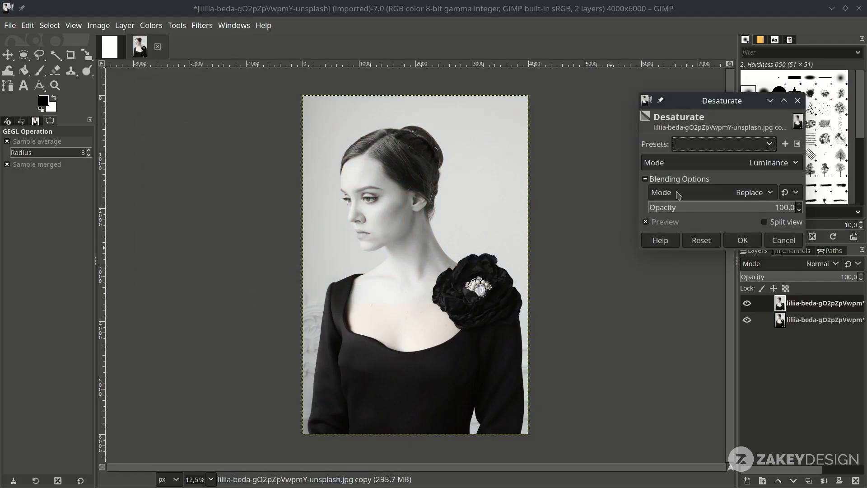
pyautogui.click(753, 244)
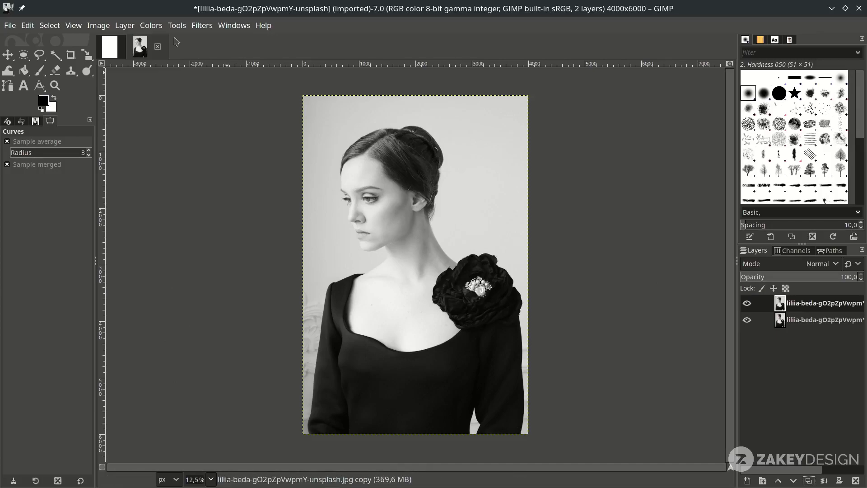
# - Darken the copy by lowering its Curves, then invert it into a negative
pyautogui.click(151, 25)
pyautogui.click(166, 166)
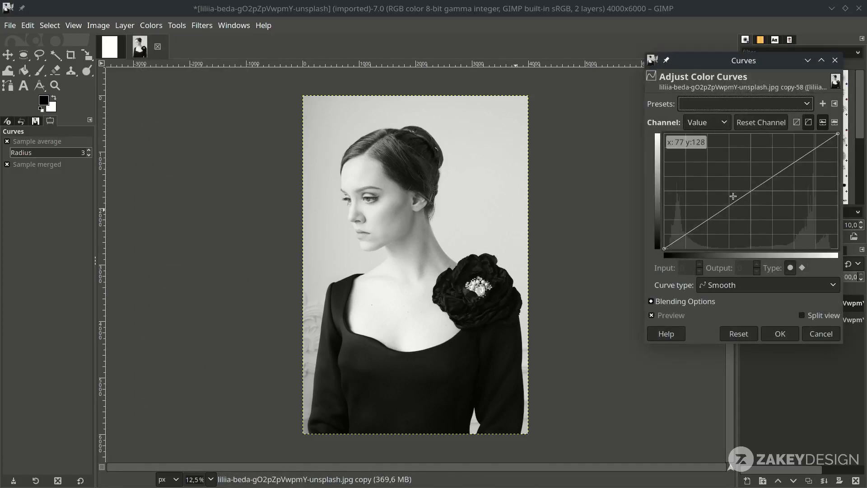
pyautogui.moveTo(732, 203); pyautogui.dragTo(754, 232)
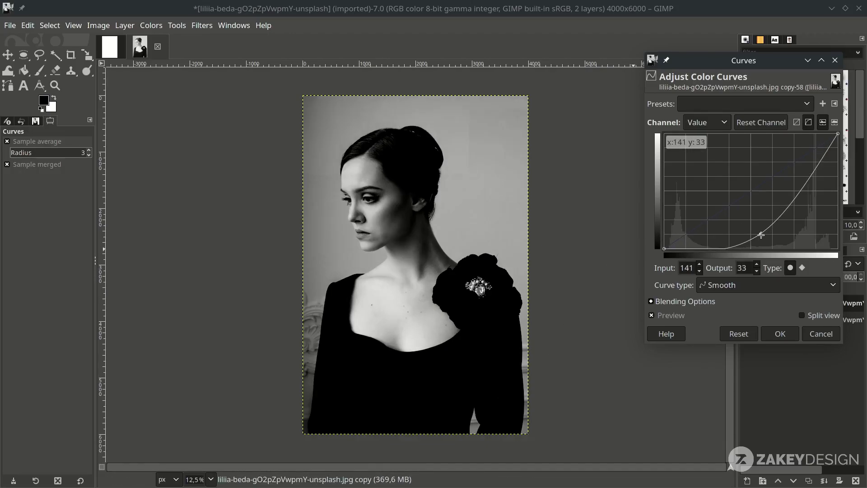
pyautogui.press('Return')
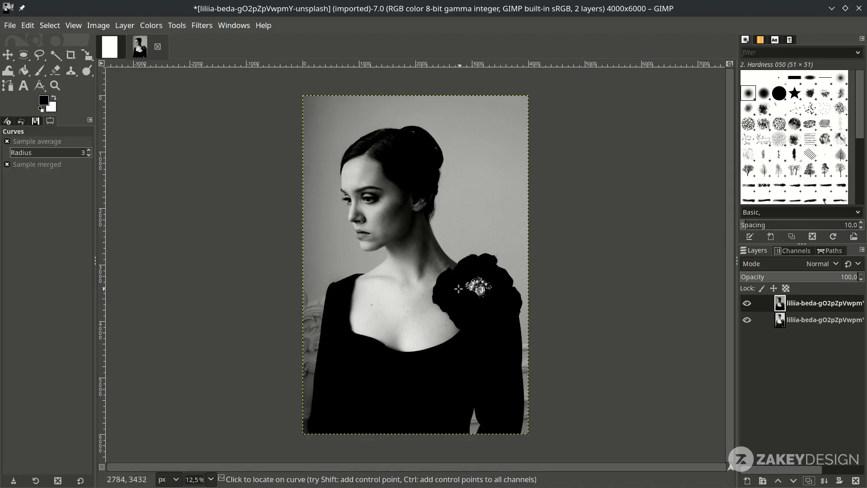
pyautogui.click(151, 25)
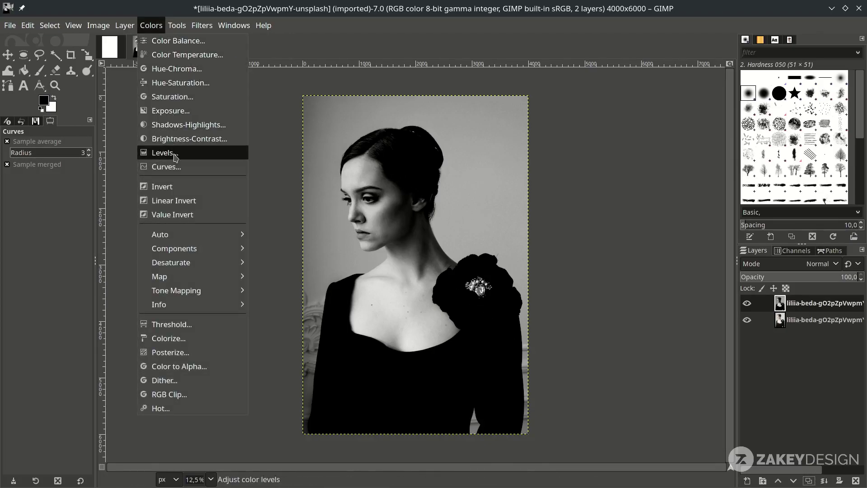
pyautogui.click(186, 188)
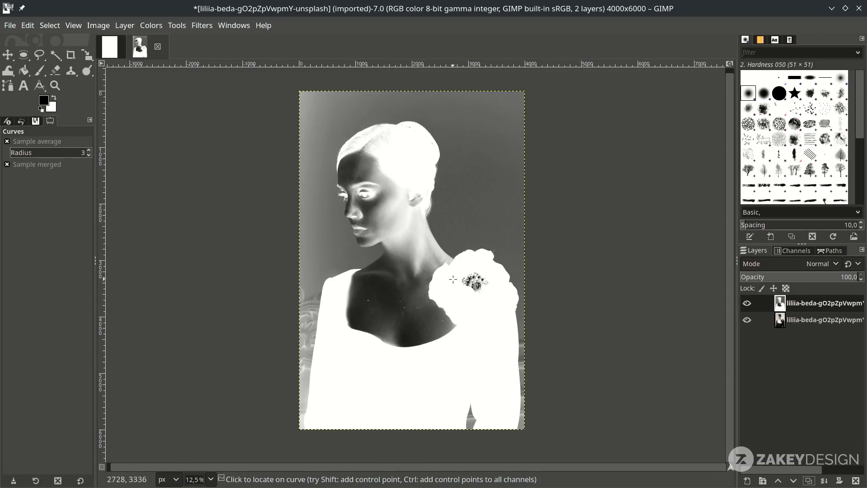
# - Start a path at the neck-flower edge, curving up the neck to the ear and hair bun
pyautogui.press('b')
pyautogui.keyDown('ctrl'); pyautogui.scroll(5, 455, 256); pyautogui.keyUp('ctrl')
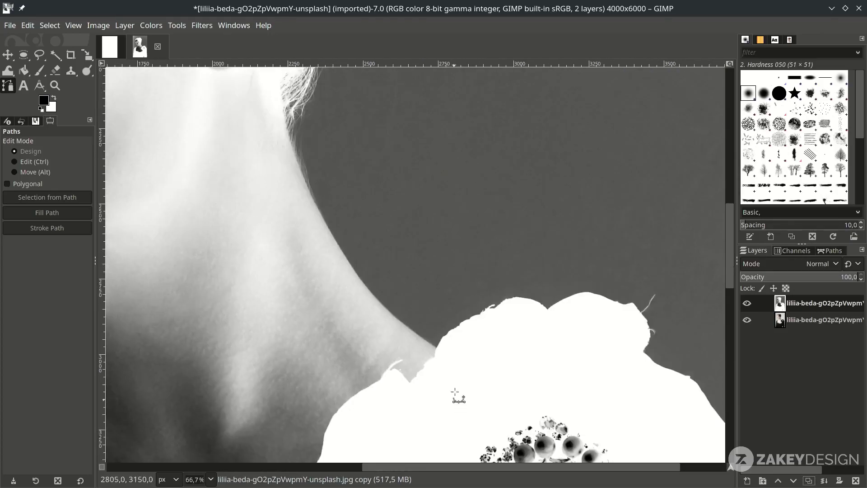
pyautogui.click(445, 343)
pyautogui.keyDown('ctrl'); pyautogui.scroll(1, 445, 351); pyautogui.keyUp('ctrl')
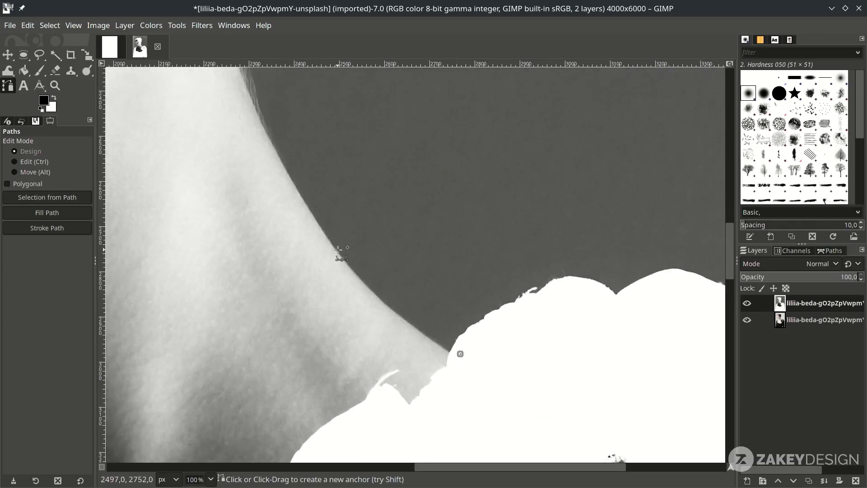
pyautogui.moveTo(329, 243); pyautogui.dragTo(284, 169)
pyautogui.keyDown('ctrl'); pyautogui.scroll(-1, 284, 170); pyautogui.keyUp('ctrl')
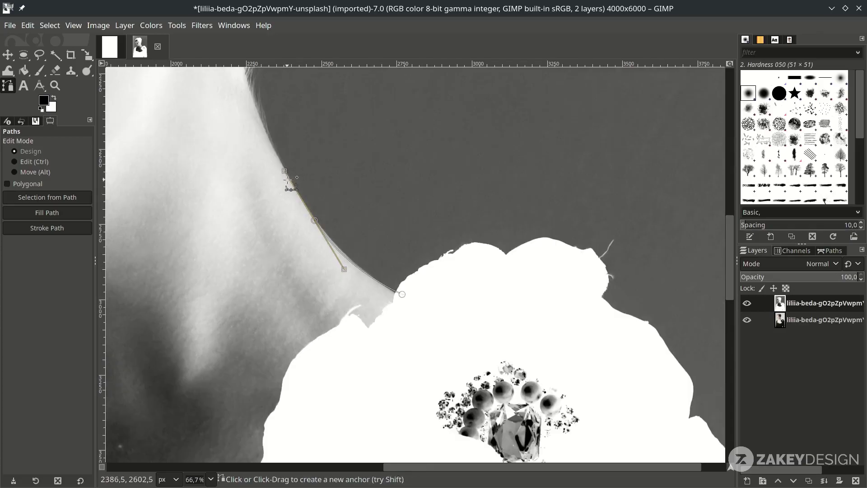
pyautogui.keyDown('ctrl'); pyautogui.scroll(2, 405, 249); pyautogui.keyUp('ctrl')
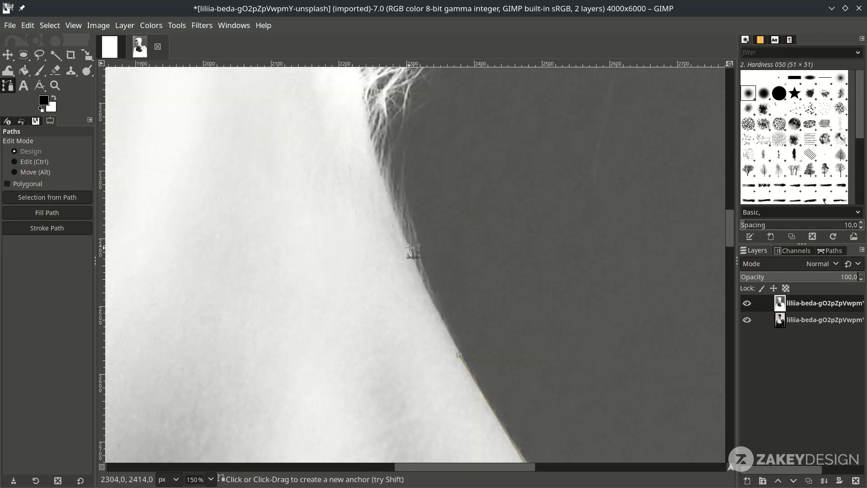
pyautogui.moveTo(417, 219); pyautogui.dragTo(390, 194)
pyautogui.scroll(3, 374, 201)
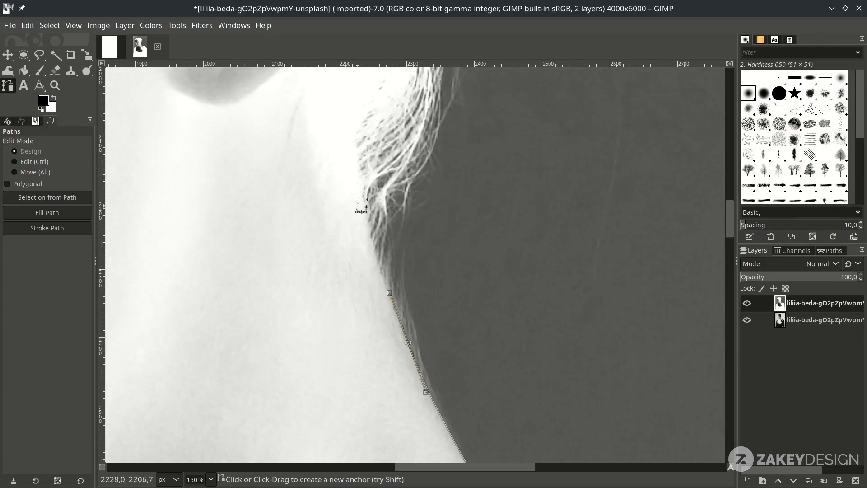
pyautogui.moveTo(356, 131); pyautogui.dragTo(361, 68)
pyautogui.scroll(-2, 361, 72)
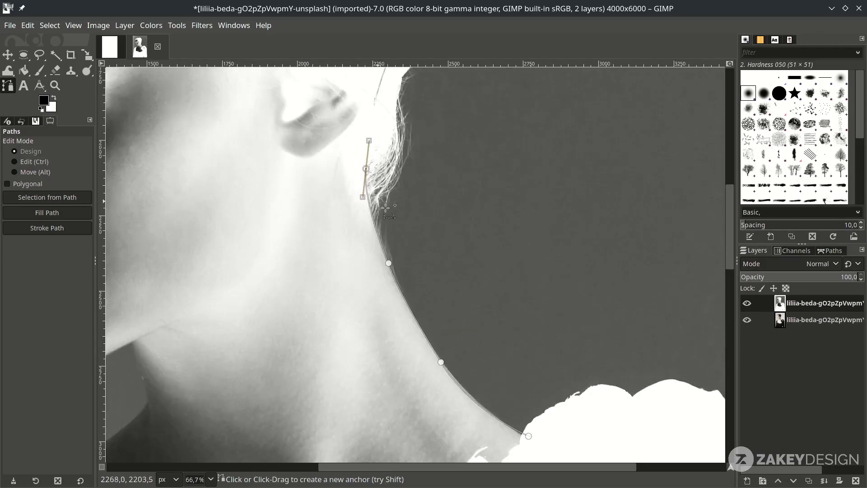
pyautogui.scroll(1, 366, 171)
pyautogui.click(748, 303)
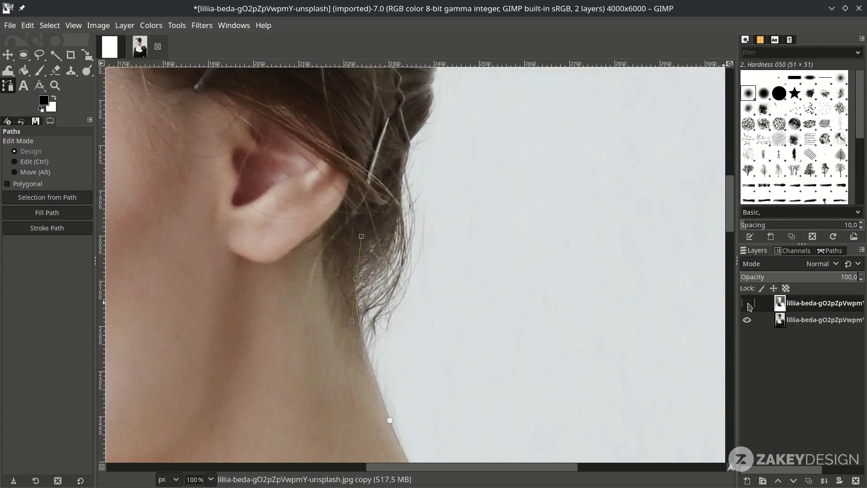
pyautogui.scroll(5, 416, 298)
pyautogui.moveTo(395, 276); pyautogui.dragTo(410, 218)
pyautogui.scroll(-2, 411, 218)
pyautogui.click(441, 255)
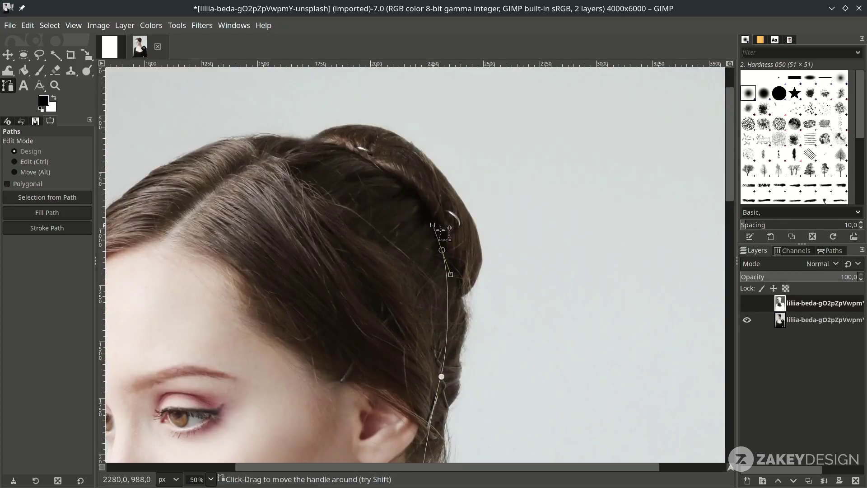
pyautogui.click(748, 304)
# - Extend the path over the top of the head along the hairline to the forehead
pyautogui.scroll(2, 496, 240)
pyautogui.press('ctrl')
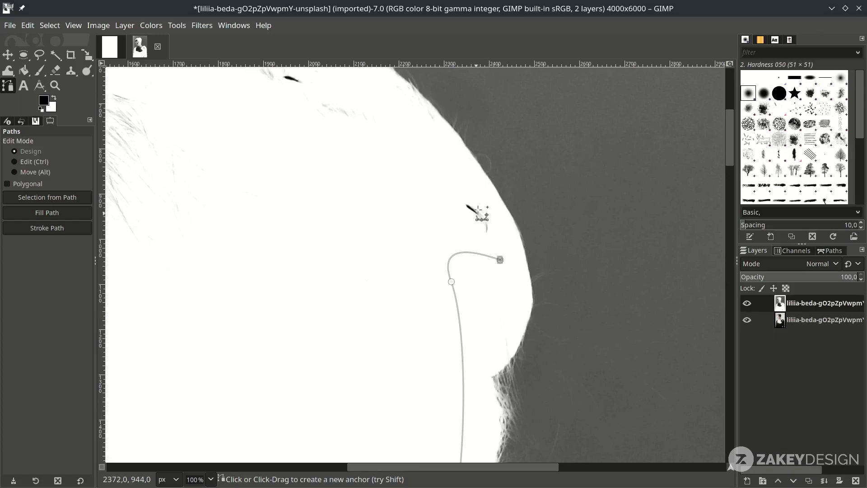
pyautogui.moveTo(464, 165); pyautogui.dragTo(381, 143)
pyautogui.scroll(3, 389, 155)
pyautogui.hscroll(-5, 389, 154)
pyautogui.click(345, 159)
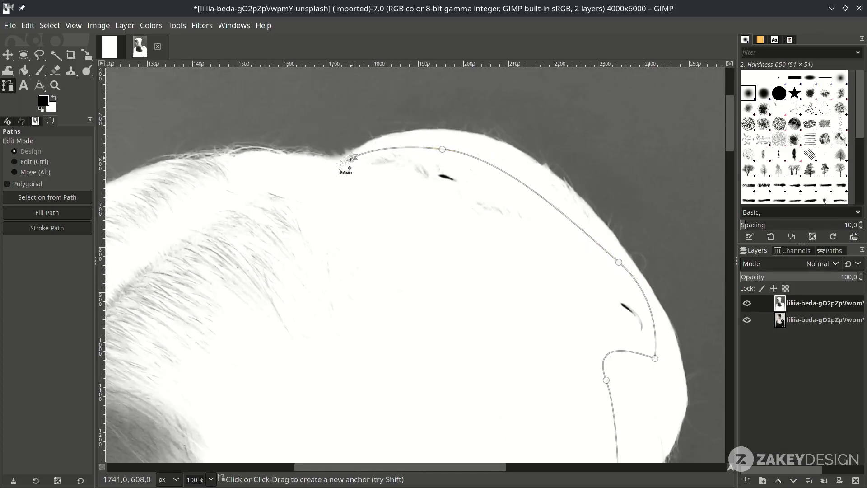
pyautogui.hscroll(-8, 344, 166)
pyautogui.scroll(-2, 345, 166)
pyautogui.click(626, 98)
pyautogui.moveTo(511, 129); pyautogui.dragTo(474, 149)
pyautogui.scroll(-5, 357, 276)
pyautogui.click(402, 302)
# - Continue the path along the face outline, eyelid and eyelashes
pyautogui.press('3')
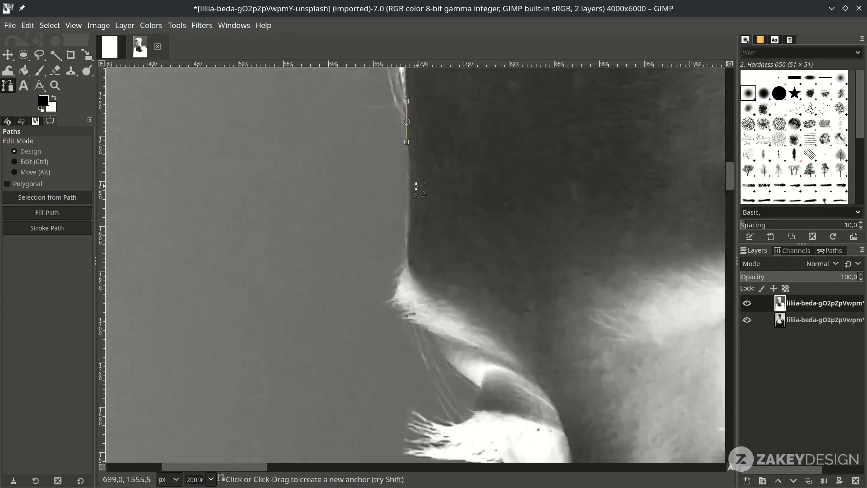
pyautogui.click(747, 303)
pyautogui.moveTo(401, 323); pyautogui.dragTo(395, 372)
pyautogui.scroll(-5, 395, 372)
pyautogui.click(413, 155)
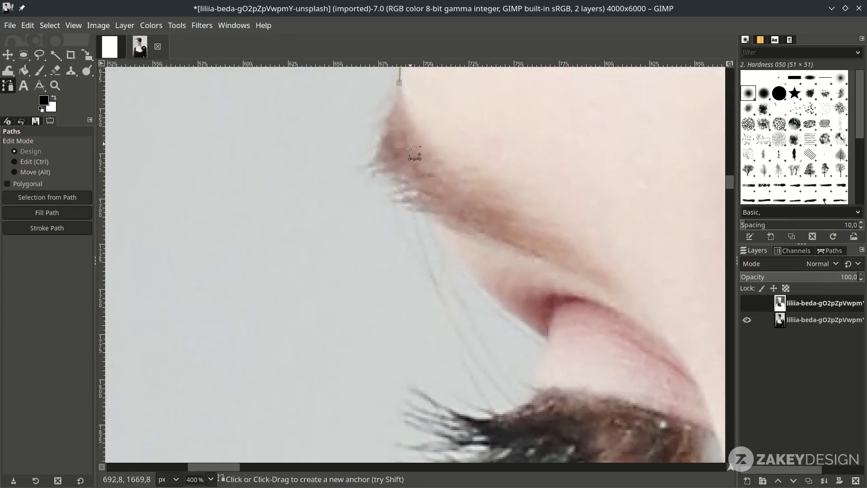
pyautogui.click(747, 303)
pyautogui.click(497, 276)
pyautogui.scroll(-1, 551, 289)
pyautogui.click(550, 223)
pyautogui.moveTo(539, 257); pyautogui.dragTo(535, 271)
pyautogui.click(557, 279)
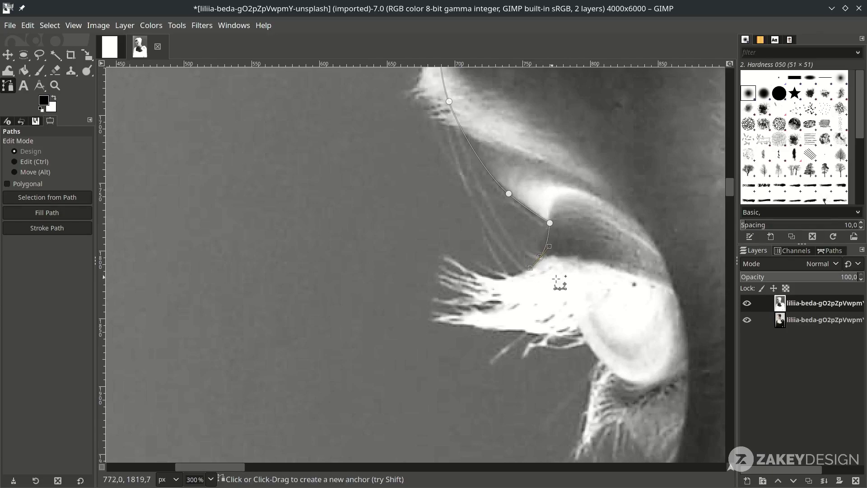
pyautogui.scroll(-1, 568, 267)
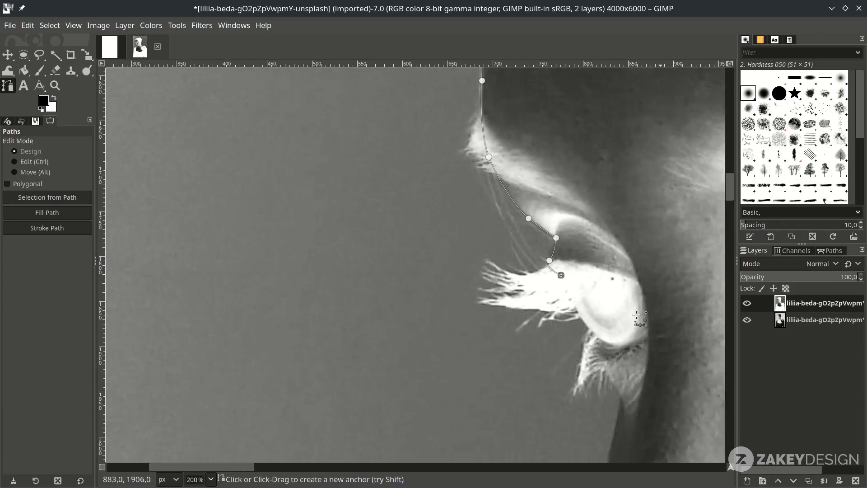
pyautogui.scroll(1, 567, 293)
# - Trace the profile down past the lips and along the chin with curved anchors
pyautogui.click(619, 260)
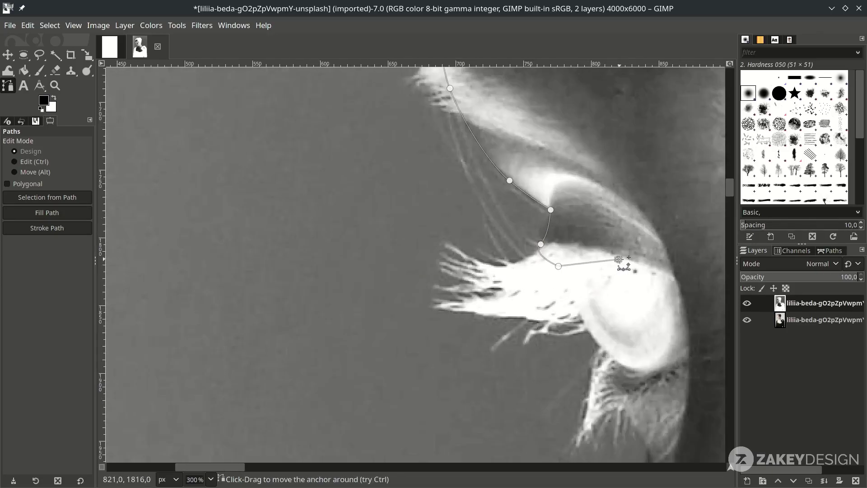
pyautogui.scroll(-5, 654, 354)
pyautogui.scroll(1, 638, 300)
pyautogui.click(638, 164)
pyautogui.click(638, 312)
pyautogui.scroll(1, 639, 300)
pyautogui.moveTo(612, 255); pyautogui.dragTo(613, 303)
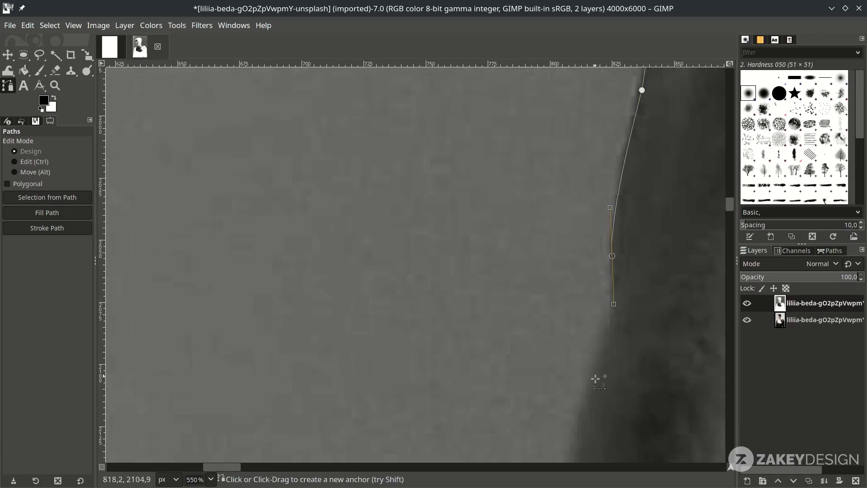
pyautogui.scroll(-2, 596, 381)
pyautogui.scroll(3, 579, 280)
pyautogui.moveTo(454, 151); pyautogui.dragTo(411, 273)
pyautogui.scroll(-3, 444, 254)
pyautogui.click(472, 158)
pyautogui.scroll(1, 379, 302)
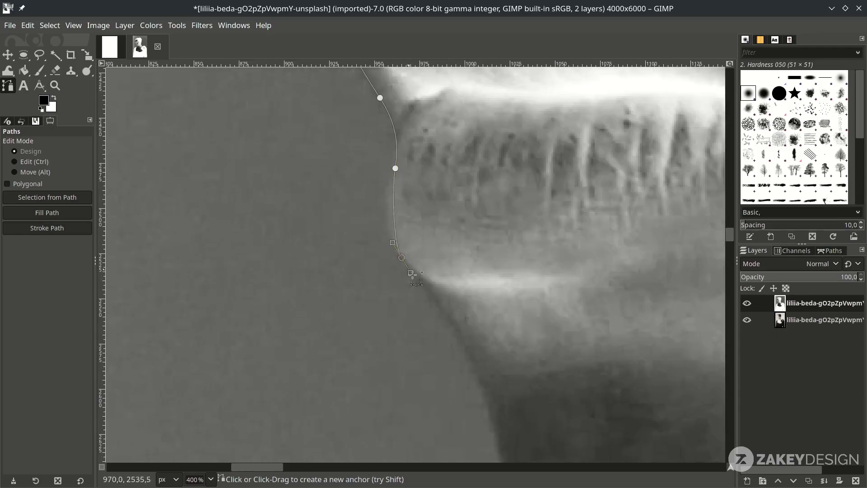
pyautogui.scroll(-3, 533, 286)
pyautogui.scroll(1, 532, 286)
pyautogui.scroll(-1, 672, 362)
pyautogui.scroll(1, 671, 362)
pyautogui.click(138, 275)
pyautogui.moveTo(302, 359); pyautogui.dragTo(393, 360)
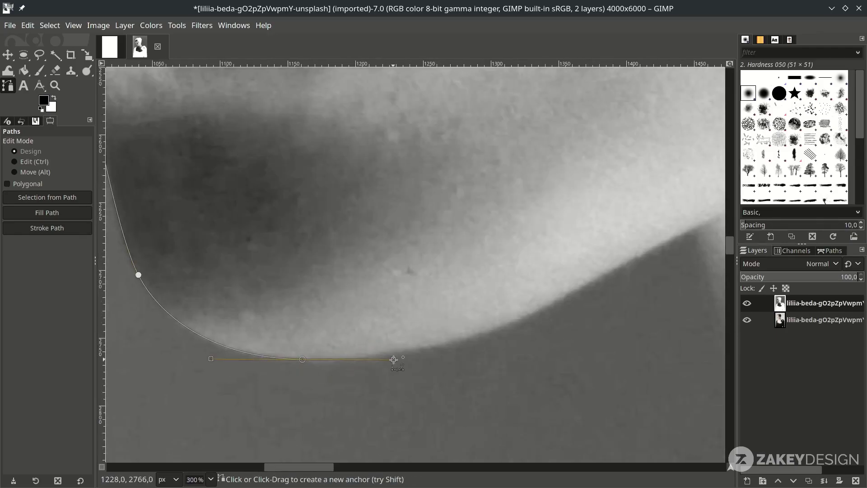
# - Carry the path down the neck to the dress and shoulder, then close it at the flower
pyautogui.scroll(-3, 393, 360)
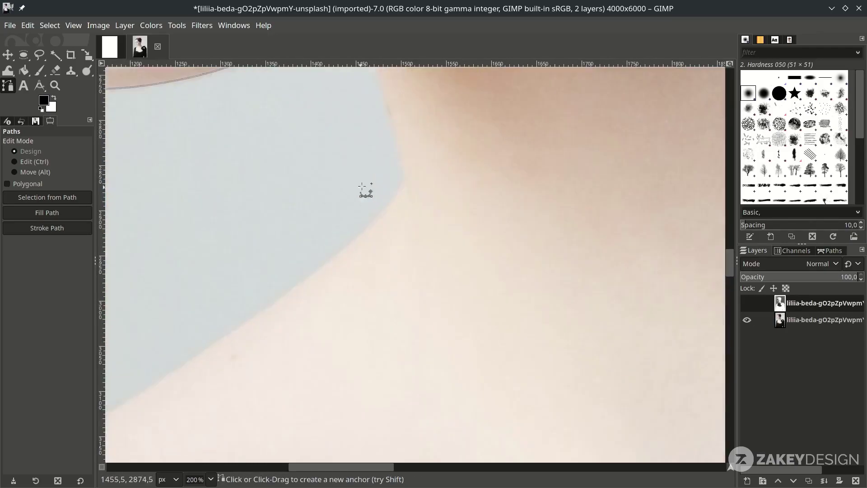
pyautogui.moveTo(378, 305); pyautogui.dragTo(389, 346)
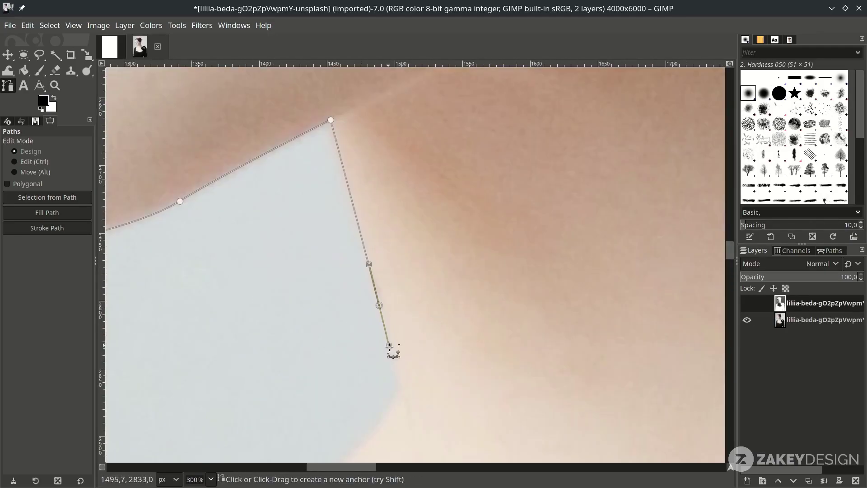
pyautogui.scroll(-2, 390, 346)
pyautogui.click(321, 200)
pyautogui.click(213, 263)
pyautogui.scroll(1, 345, 286)
pyautogui.scroll(-5, 344, 286)
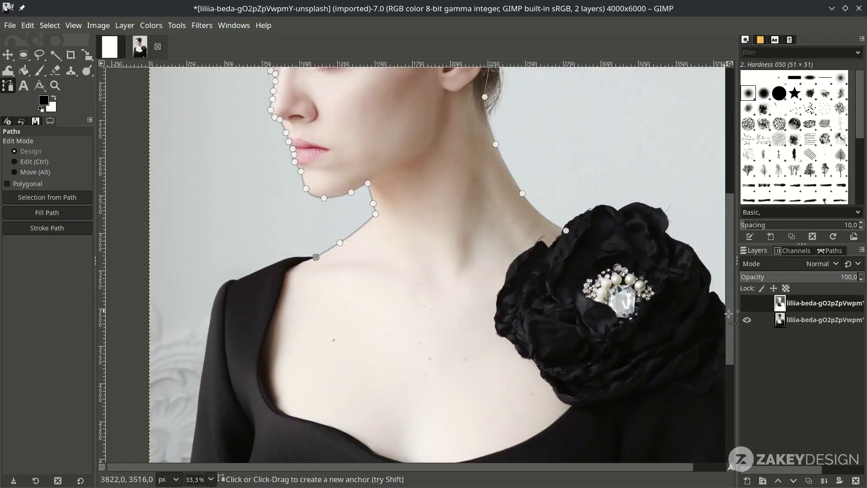
pyautogui.click(747, 303)
pyautogui.scroll(3, 451, 271)
pyautogui.click(673, 260)
pyautogui.scroll(-2, 673, 259)
pyautogui.scroll(4, 505, 211)
pyautogui.click(505, 211)
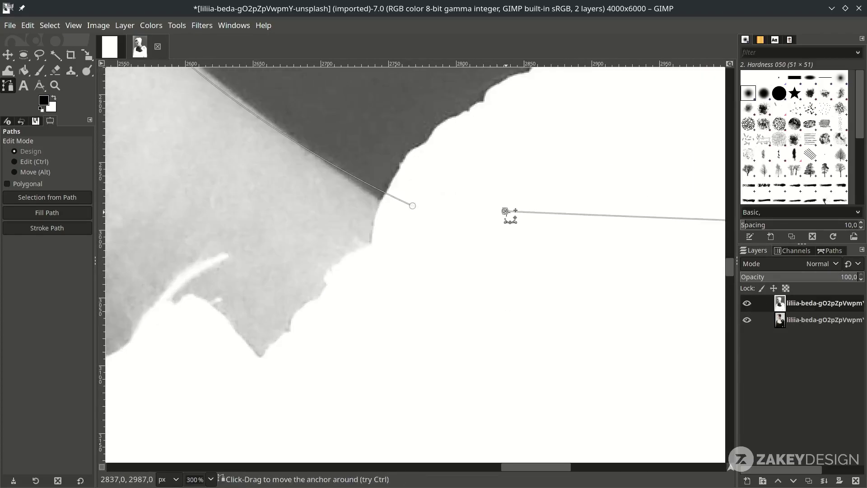
pyautogui.press('ctrl')
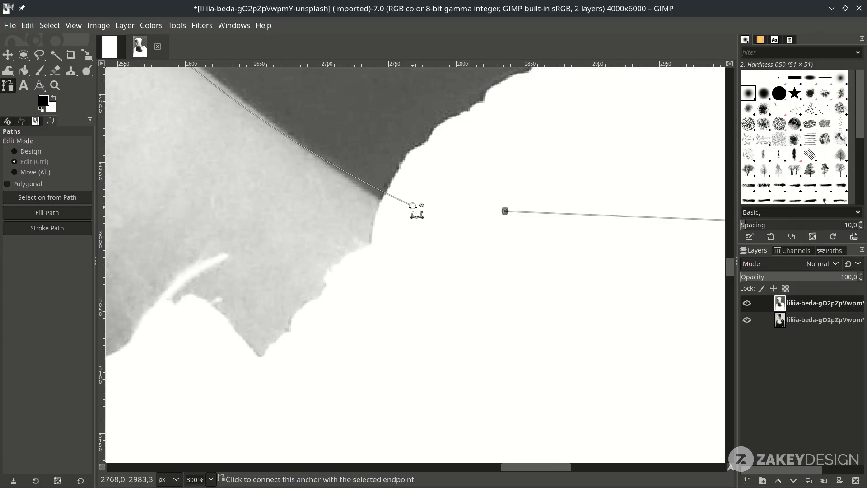
pyautogui.keyDown('ctrl'); pyautogui.click(413, 205); pyautogui.keyUp('ctrl')
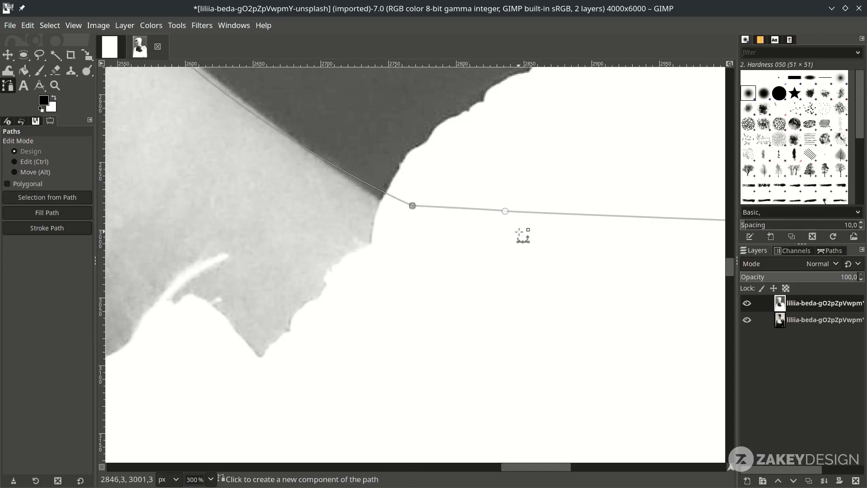
pyautogui.scroll(-9, 523, 235)
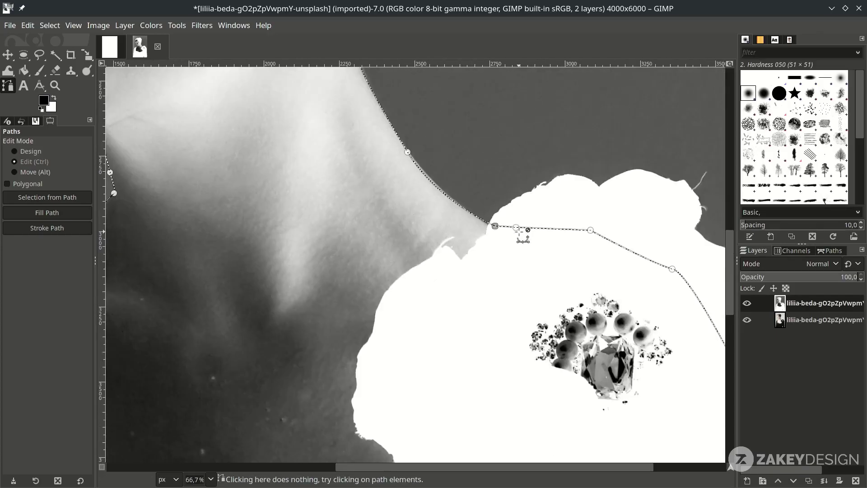
pyautogui.hscroll(2, 540, 315)
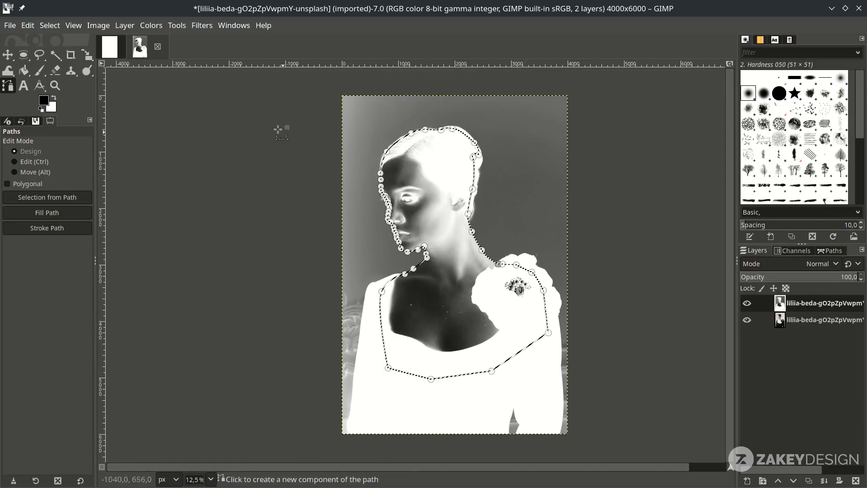
# - Fill the traced selection with white and clear the selection
pyautogui.click(28, 25)
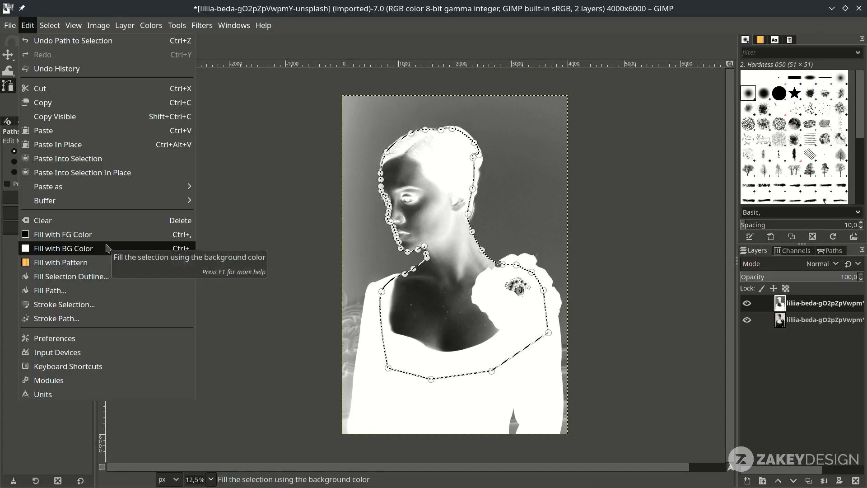
pyautogui.click(113, 249)
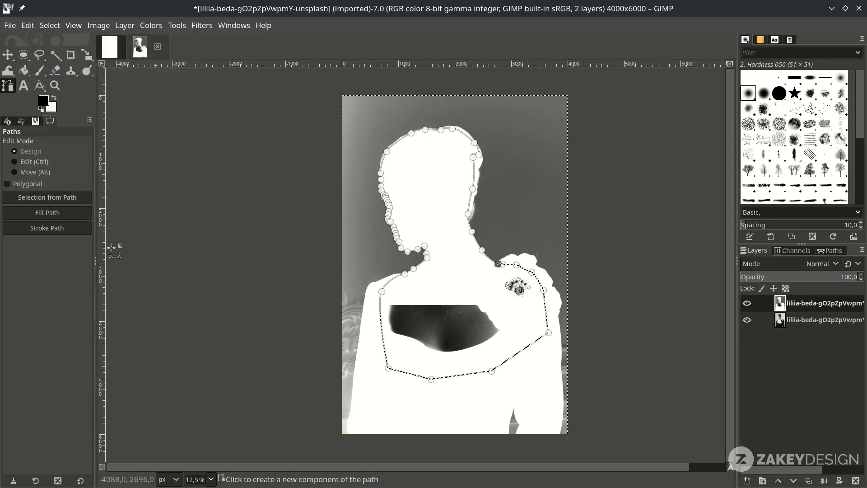
pyautogui.click(50, 25)
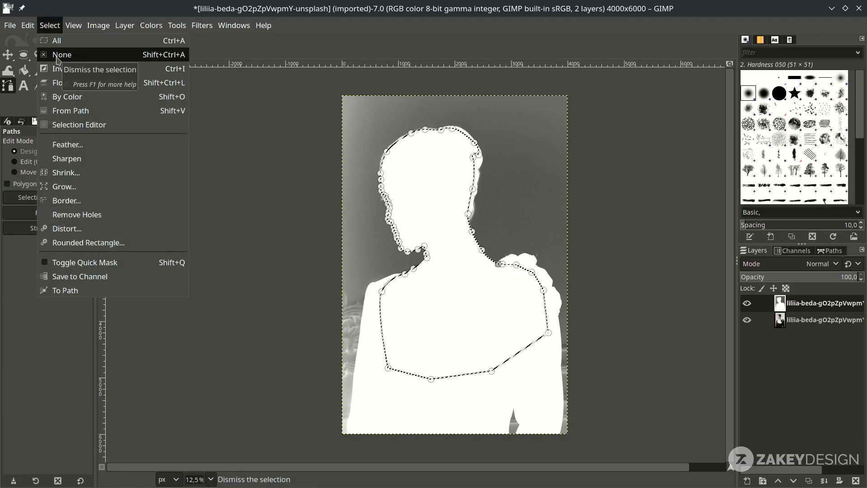
pyautogui.click(55, 54)
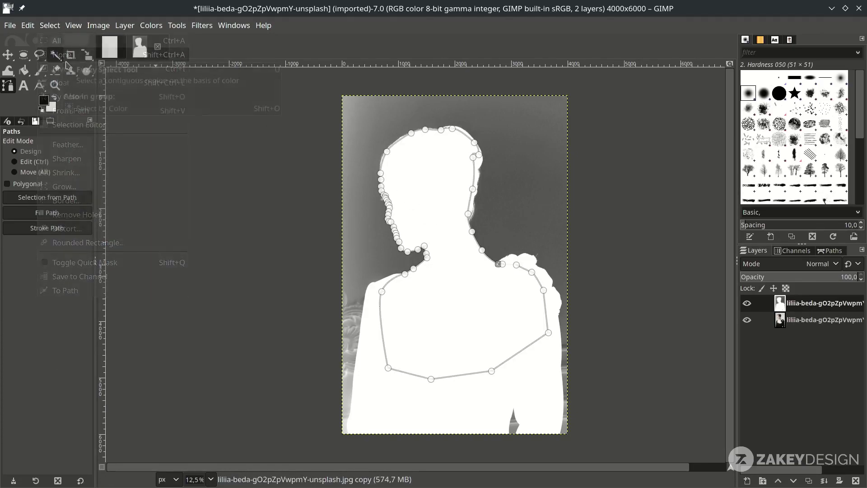
pyautogui.click(13, 56)
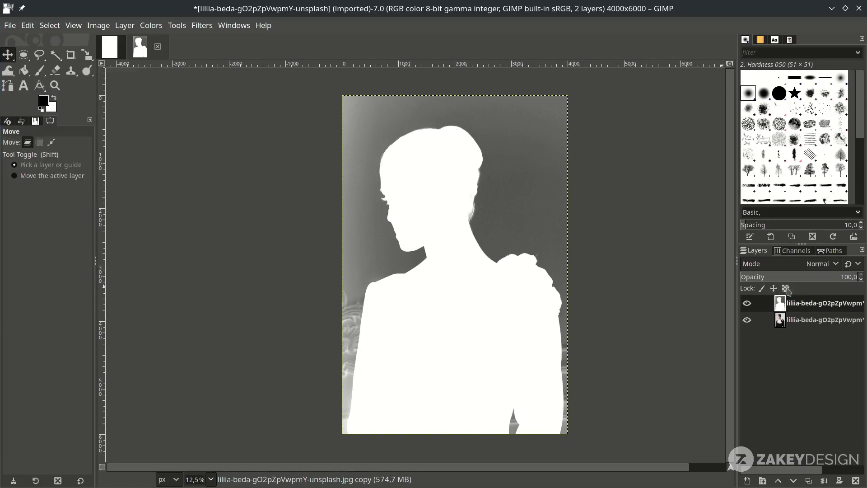
# - Pull down the Curves to turn the grey background pure black
pyautogui.click(151, 25)
pyautogui.click(166, 166)
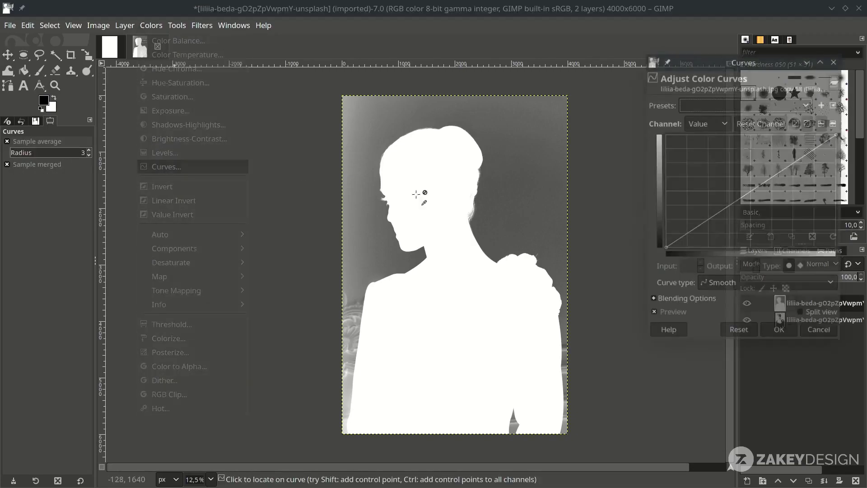
pyautogui.moveTo(763, 187); pyautogui.dragTo(833, 245)
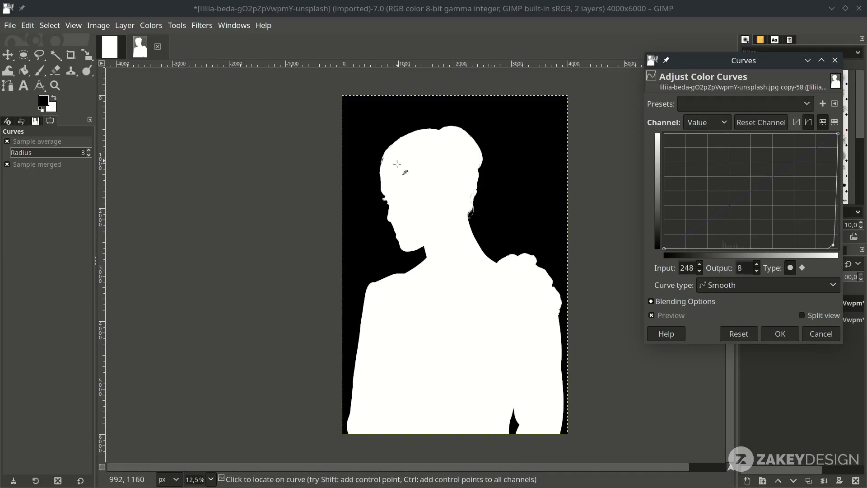
pyautogui.click(780, 334)
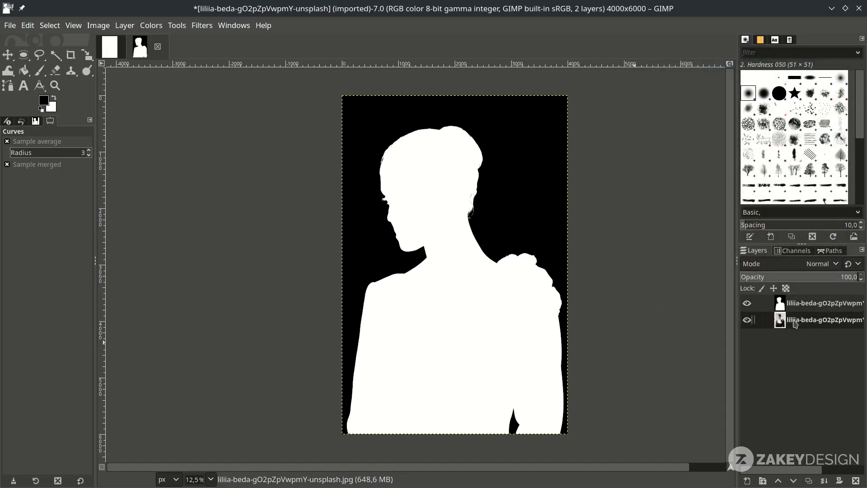
# - Add a fully white layer mask to the original photo layer
pyautogui.click(804, 324)
pyautogui.rightClick(809, 324)
pyautogui.click(758, 222)
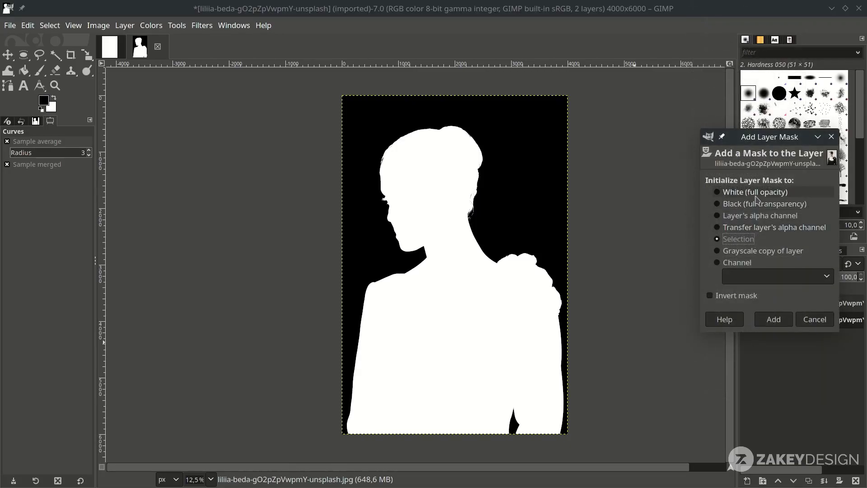
pyautogui.click(757, 197)
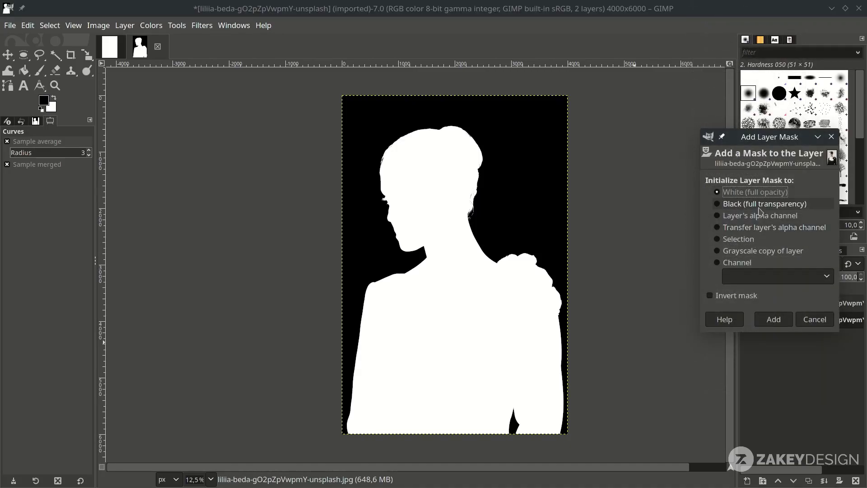
pyautogui.click(774, 319)
# - Copy the silhouette layer and anchor it into the photo layer's mask
pyautogui.click(811, 309)
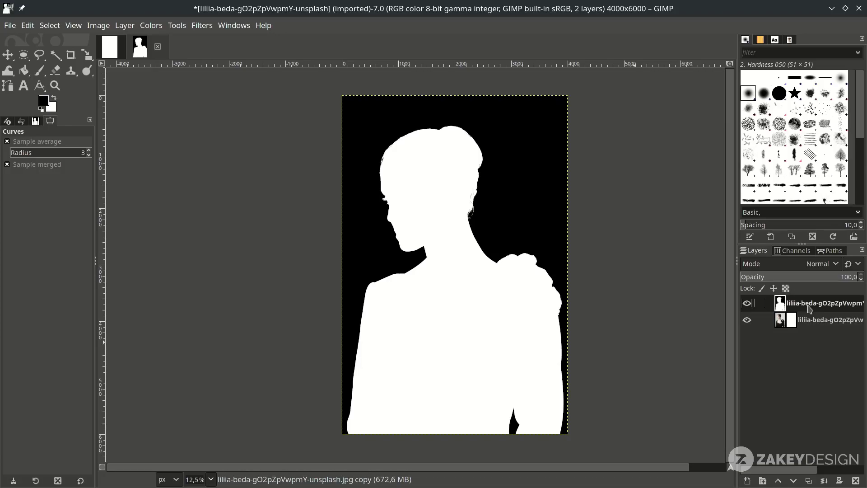
pyautogui.hotkey('ctrl', 'c')
pyautogui.click(794, 323)
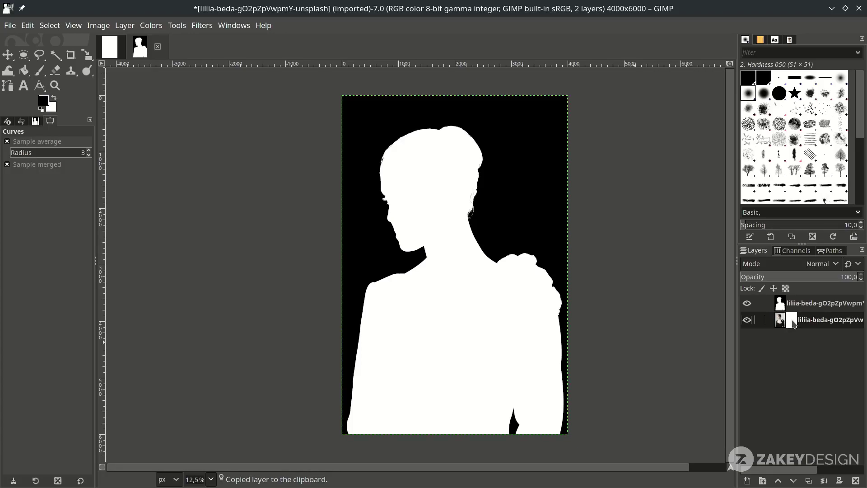
pyautogui.hotkey('ctrl', 'v')
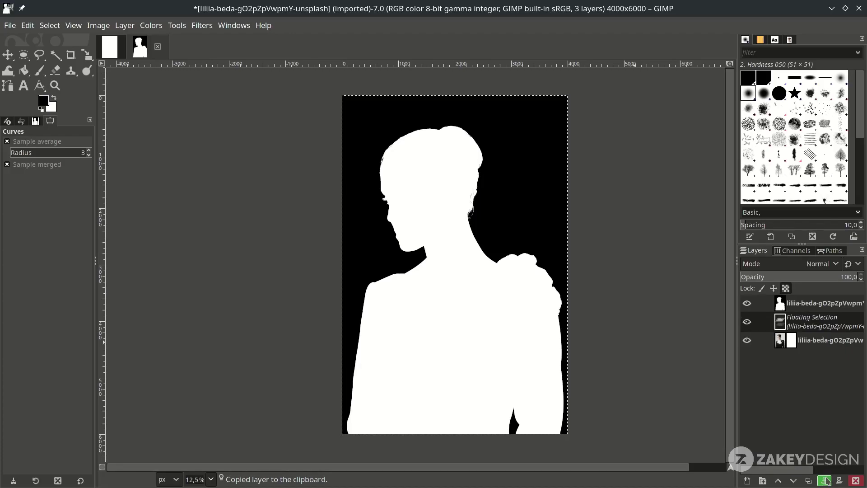
pyautogui.click(825, 481)
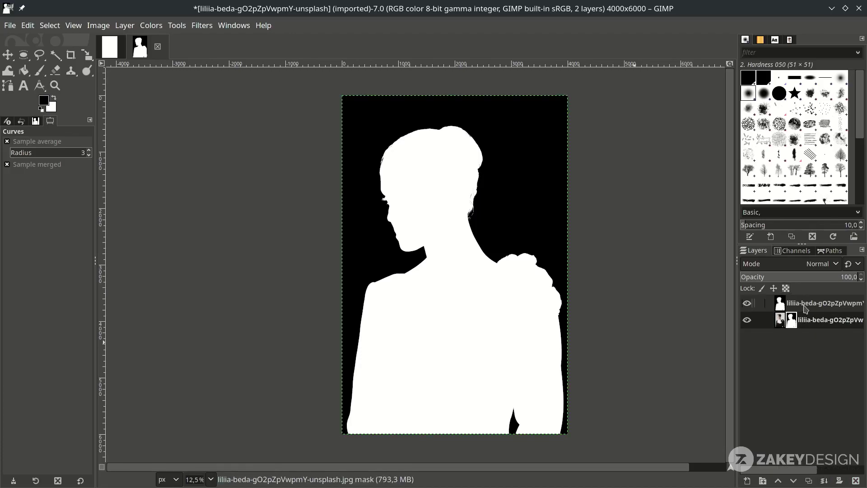
# - Hide the silhouette layer and apply the mask to the photo layer
pyautogui.click(747, 304)
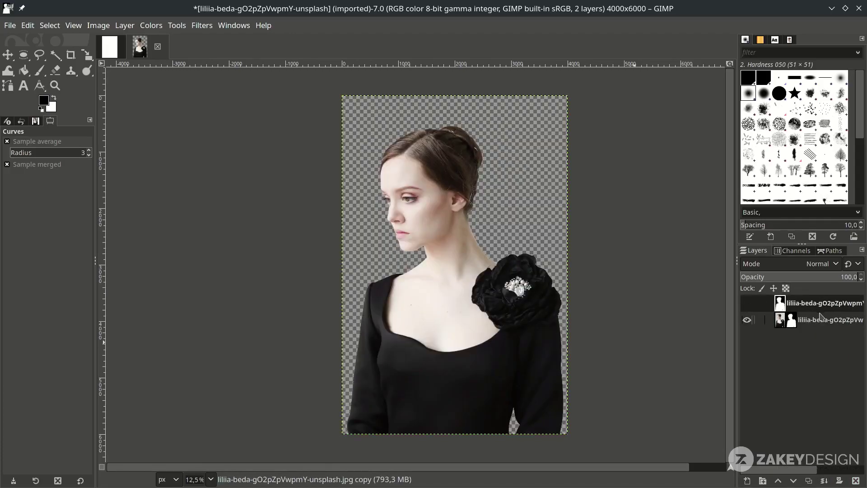
pyautogui.click(821, 320)
pyautogui.click(818, 309)
pyautogui.click(820, 319)
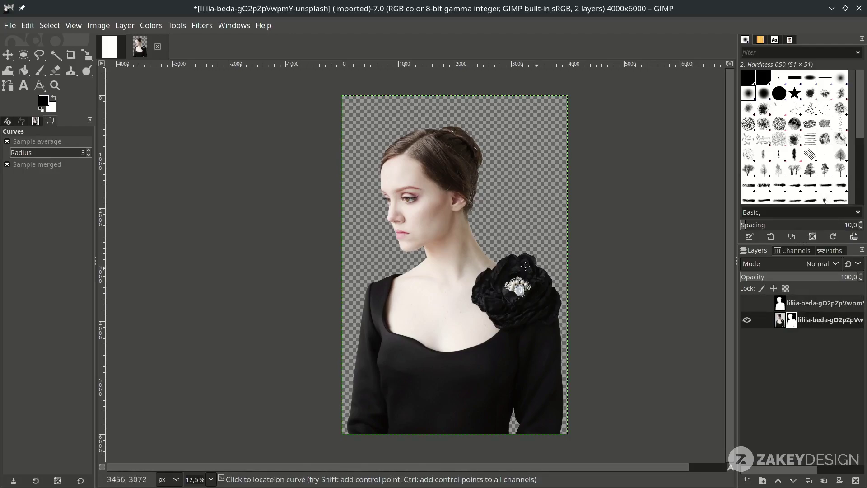
pyautogui.scroll(4, 428, 180)
pyautogui.scroll(-4, 428, 179)
pyautogui.press('m')
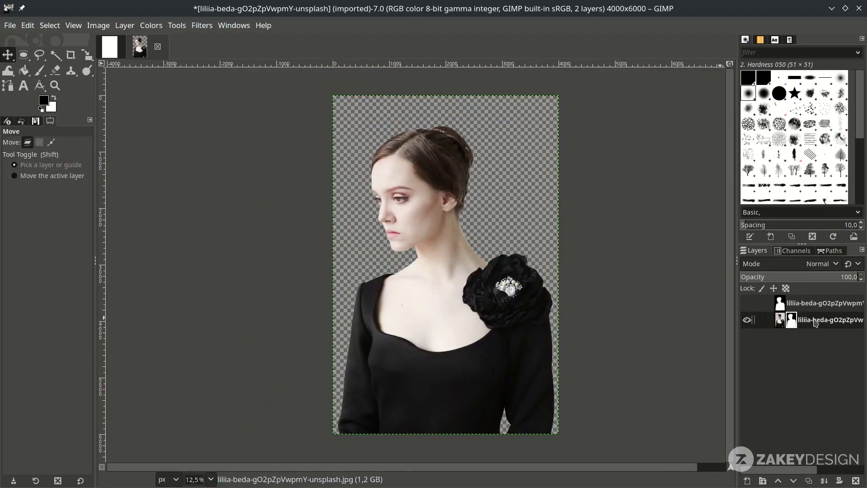
pyautogui.rightClick(816, 321)
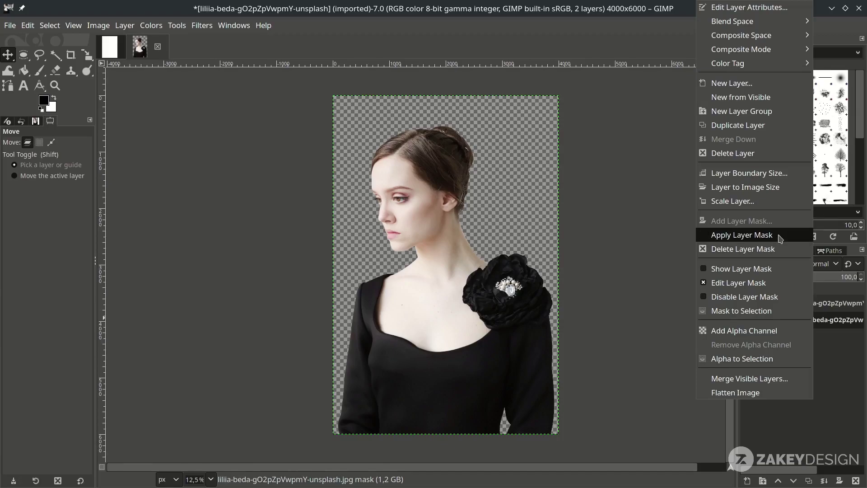
pyautogui.click(783, 234)
# - Drag the cutout portrait into the poster and shift it down and right
pyautogui.moveTo(472, 236); pyautogui.dragTo(394, 273)
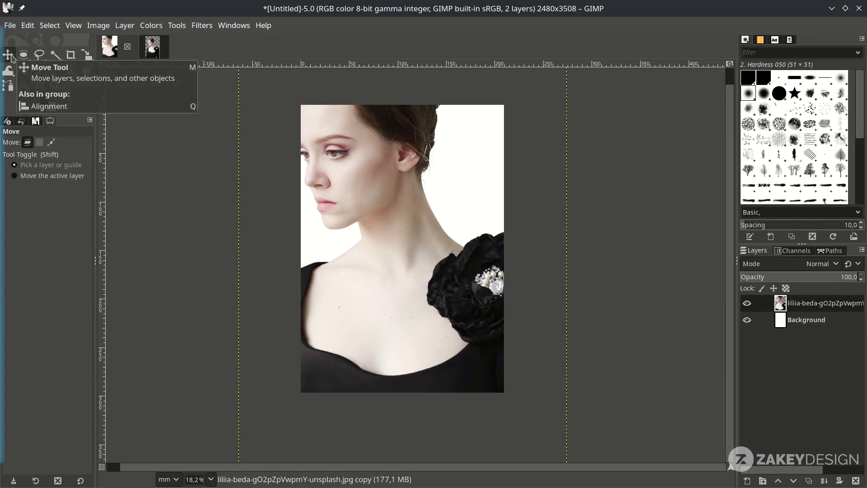
pyautogui.moveTo(411, 178); pyautogui.dragTo(427, 271)
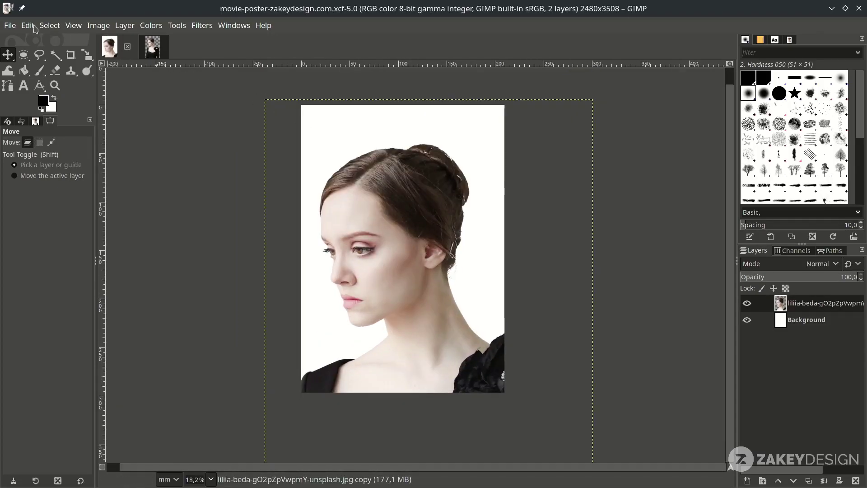
pyautogui.click(10, 25)
# - Open pexels-becerra-govea-photo-6065966.jpg and convert it to the RGB working space
pyautogui.click(31, 68)
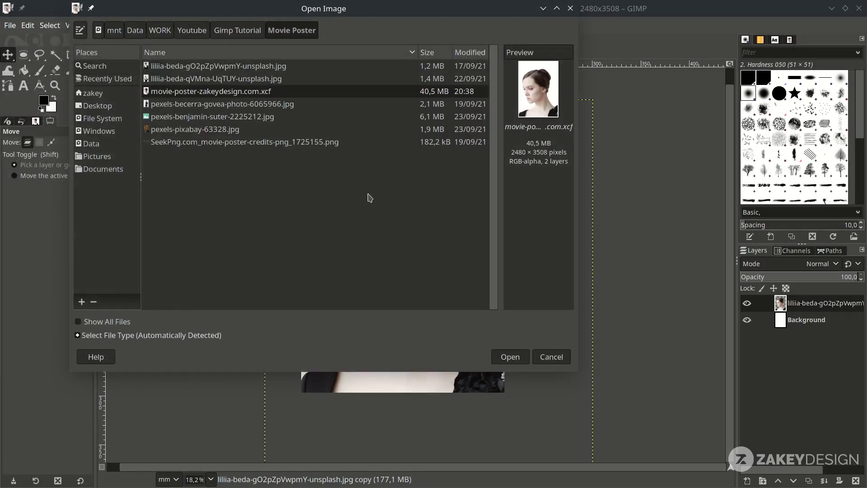
pyautogui.click(215, 104)
pyautogui.doubleClick(215, 104)
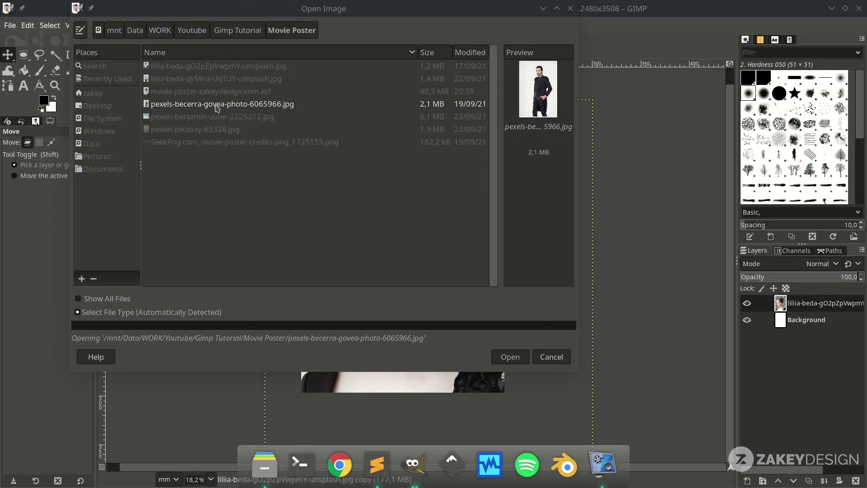
pyautogui.click(527, 322)
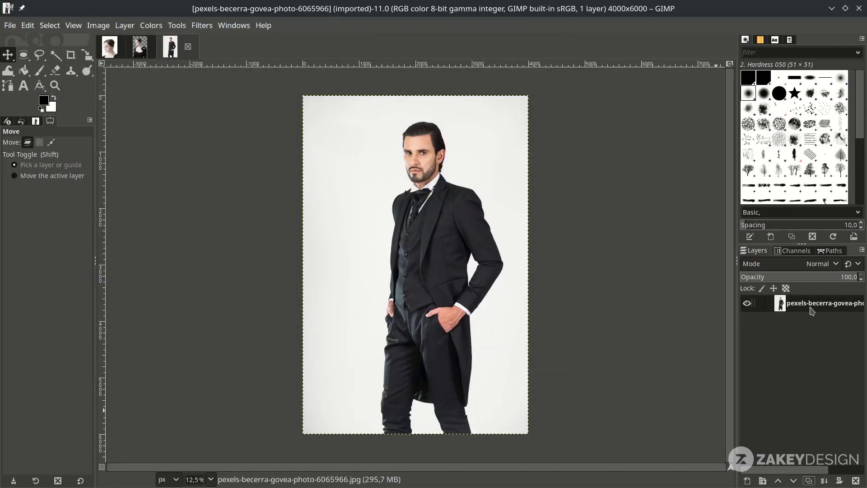
# - Duplicate the suited-man layer and desaturate the copy to grayscale
pyautogui.click(809, 480)
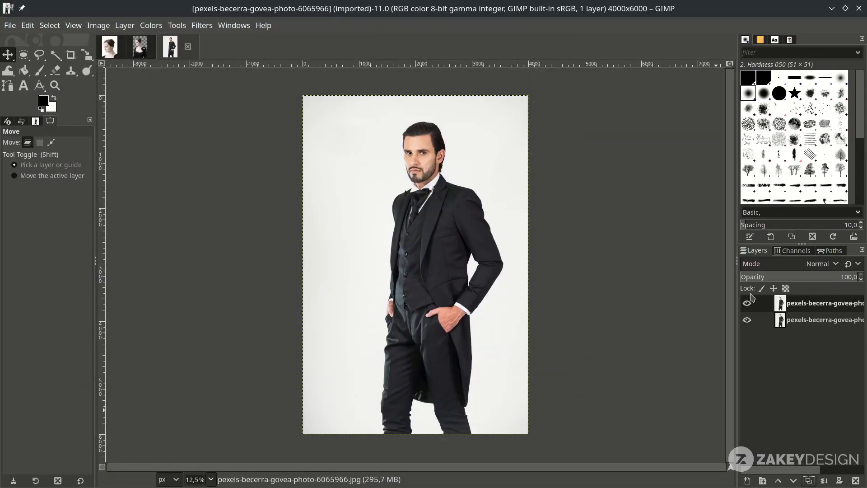
pyautogui.click(152, 26)
pyautogui.moveTo(225, 263)
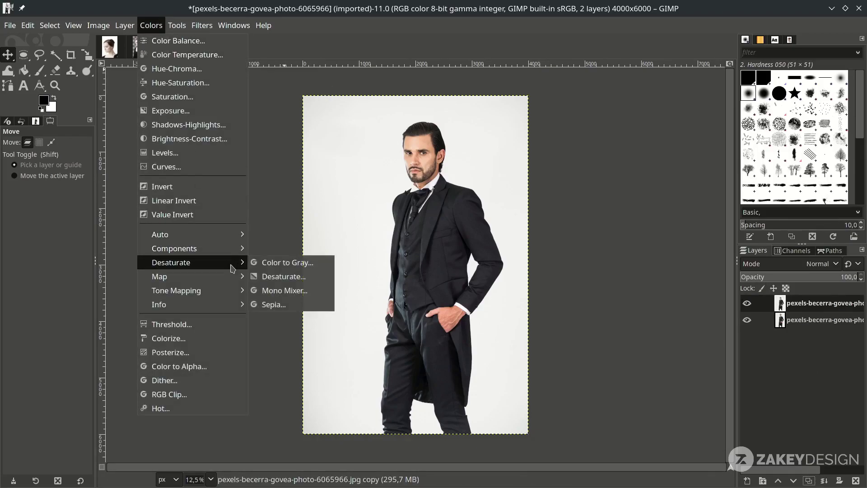
pyautogui.click(283, 279)
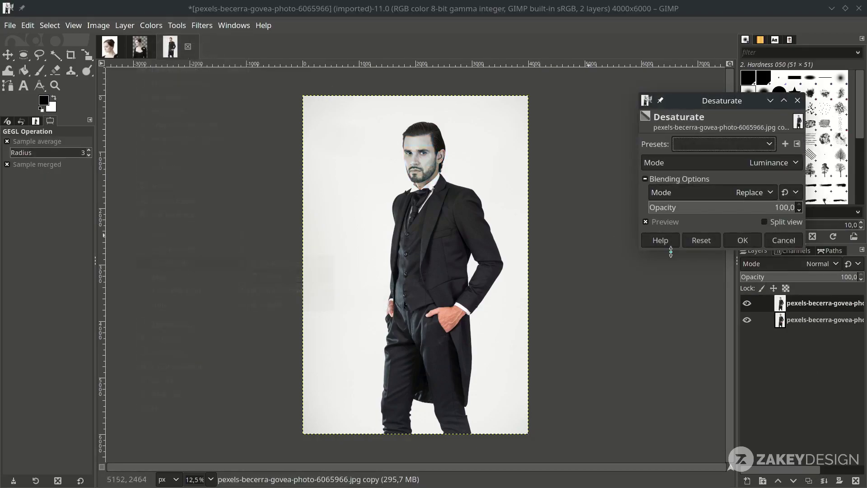
pyautogui.click(743, 240)
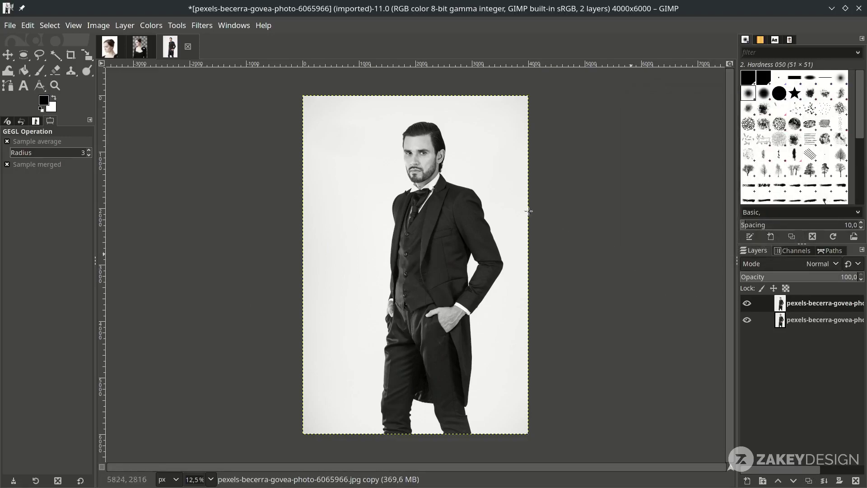
# - Pull the Curves value point down to crush the grayscale copy into a dark silhouette
pyautogui.click(163, 167)
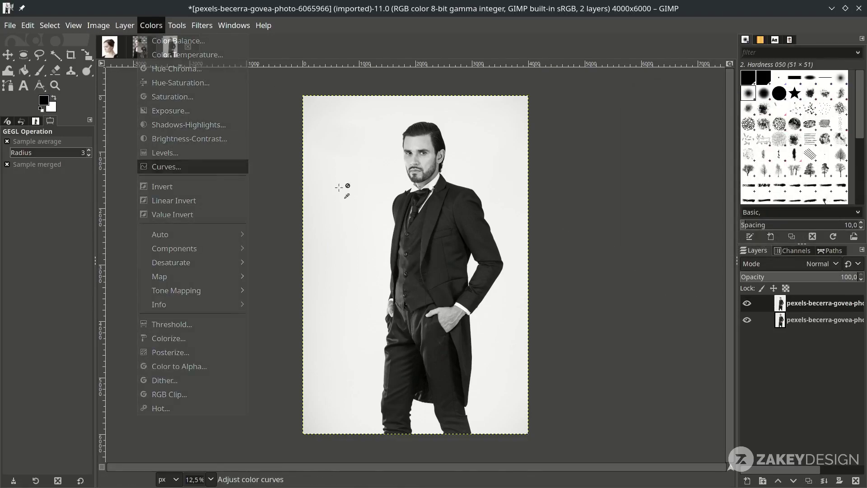
pyautogui.moveTo(745, 194); pyautogui.dragTo(798, 247)
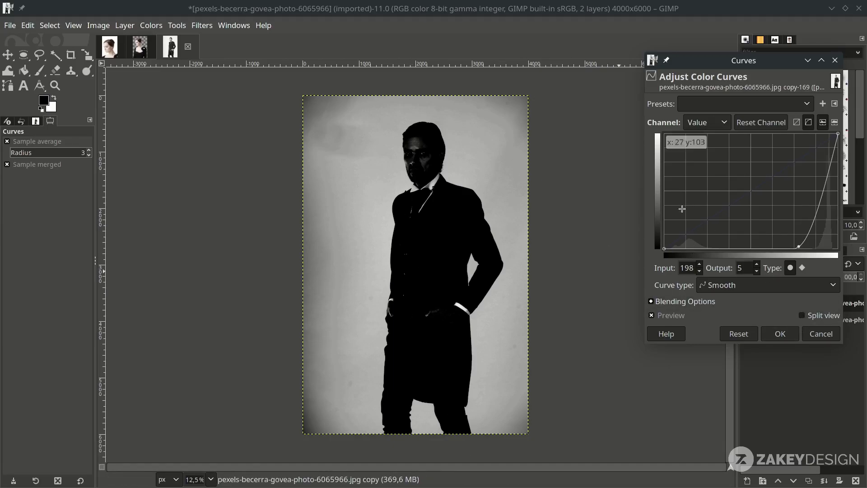
pyautogui.click(798, 334)
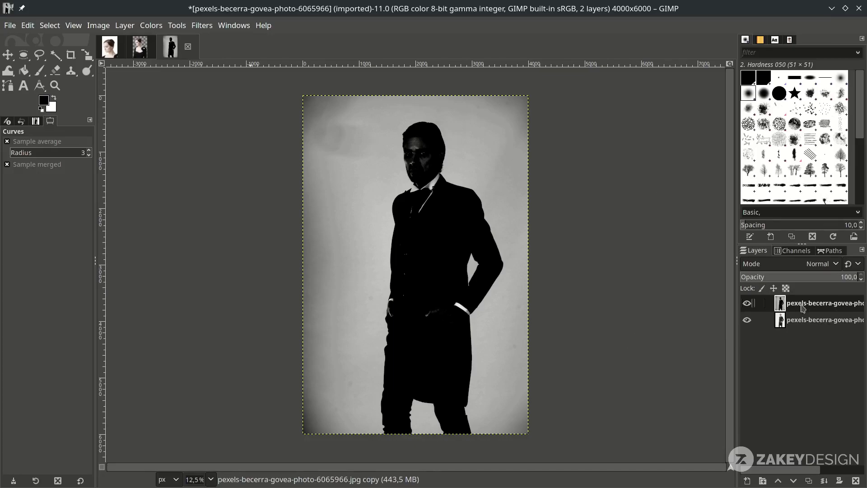
# - Invert the layer so the man appears white on grey
pyautogui.click(151, 25)
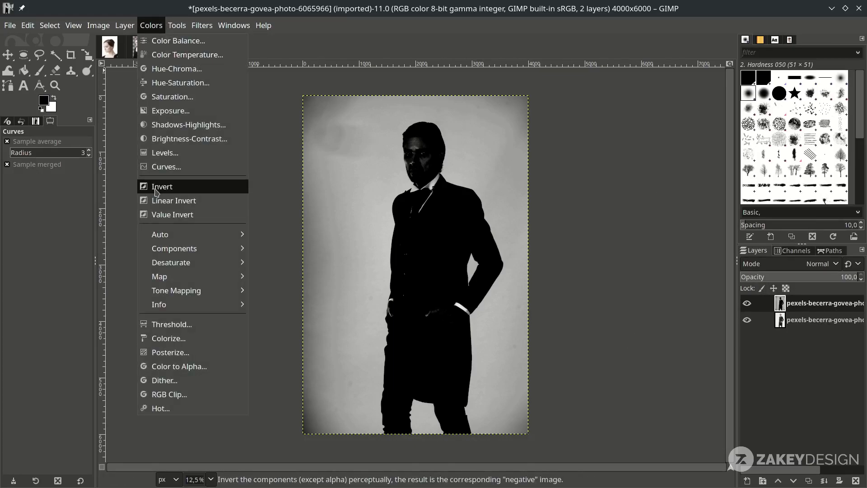
pyautogui.click(157, 192)
pyautogui.press('m')
pyautogui.press('-')
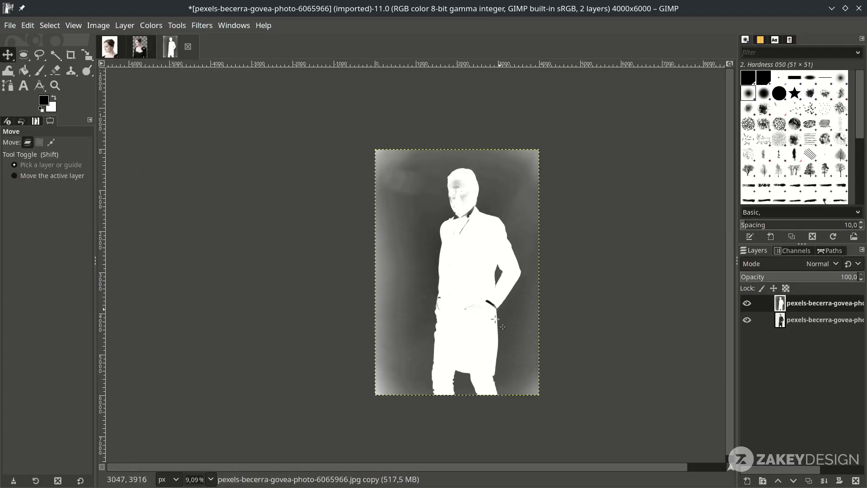
pyautogui.press('+')
pyautogui.press('+')
pyautogui.press('+')
pyautogui.press('+')
# - Start a path with the Paths tool, anchoring along the shoulder up to the collar
pyautogui.press('b')
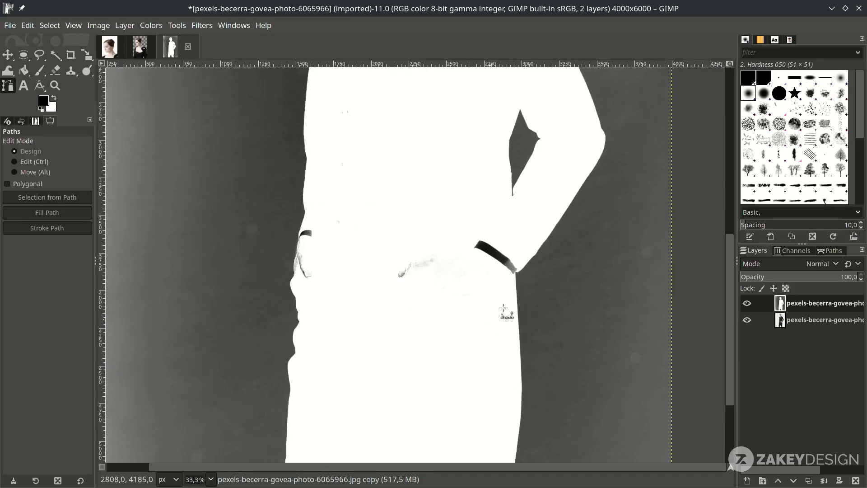
pyautogui.scroll(10, 397, 264)
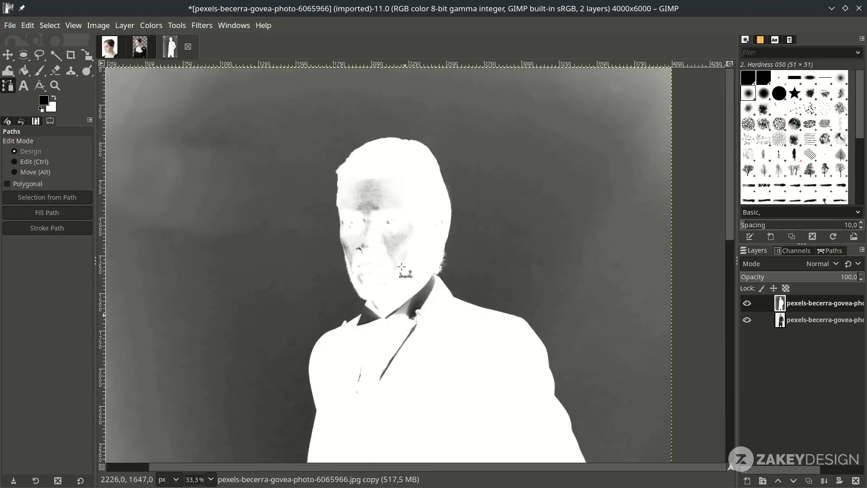
pyautogui.press('+')
pyautogui.press('+')
pyautogui.press('+')
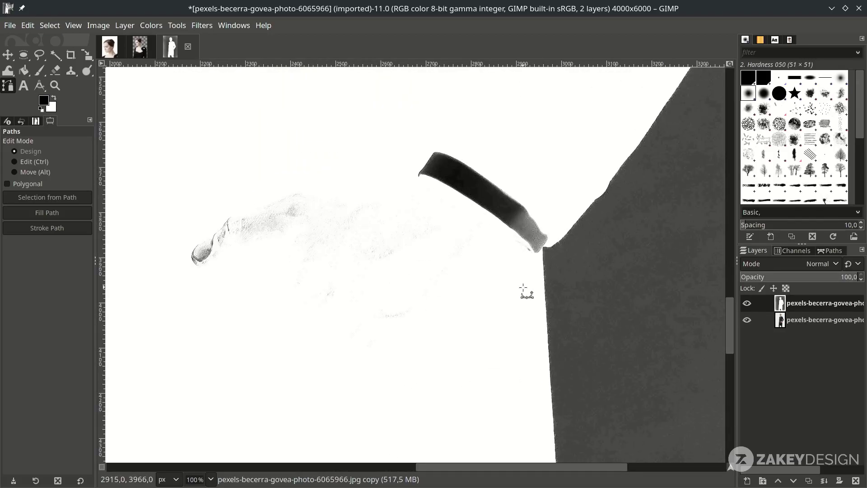
pyautogui.click(523, 288)
pyautogui.press('-')
pyautogui.scroll(5, 544, 289)
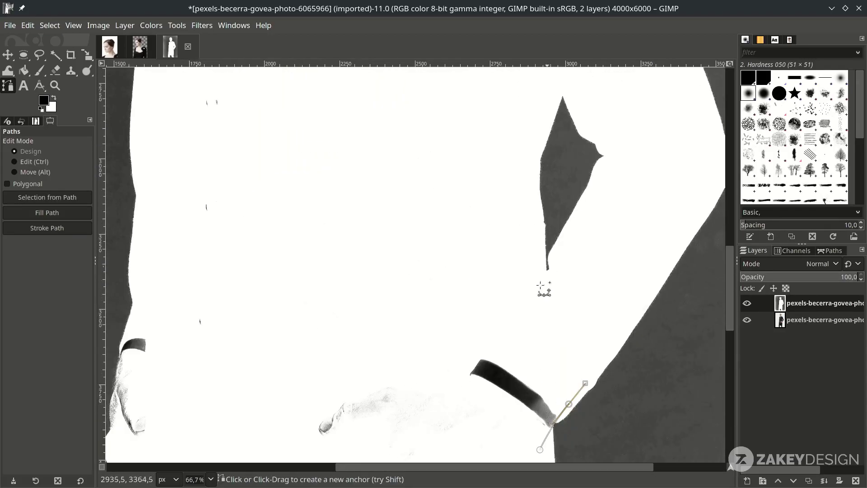
pyautogui.moveTo(561, 301); pyautogui.dragTo(513, 273)
pyautogui.press('-')
pyautogui.press('-')
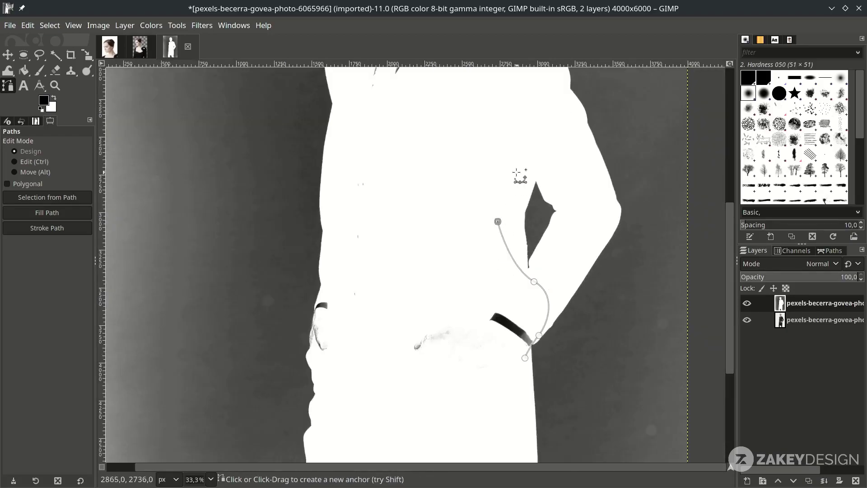
pyautogui.click(459, 155)
pyautogui.scroll(5, 524, 235)
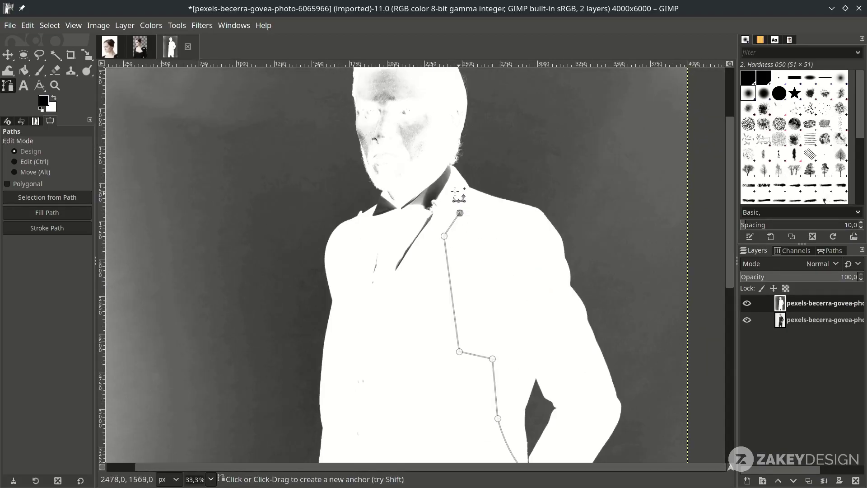
pyautogui.press('+')
pyautogui.press('+')
pyautogui.scroll(3, 424, 160)
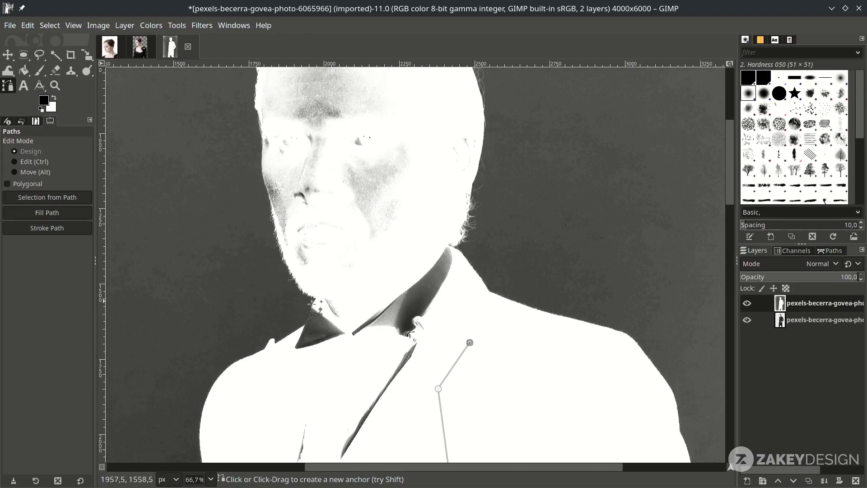
pyautogui.click(455, 249)
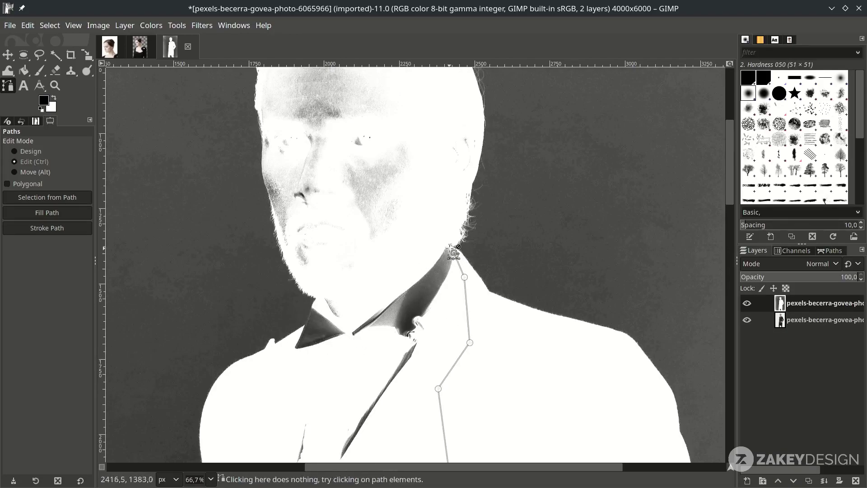
# - Continue the path with anchors up the neck and along the face outline
pyautogui.press('+')
pyautogui.press('+')
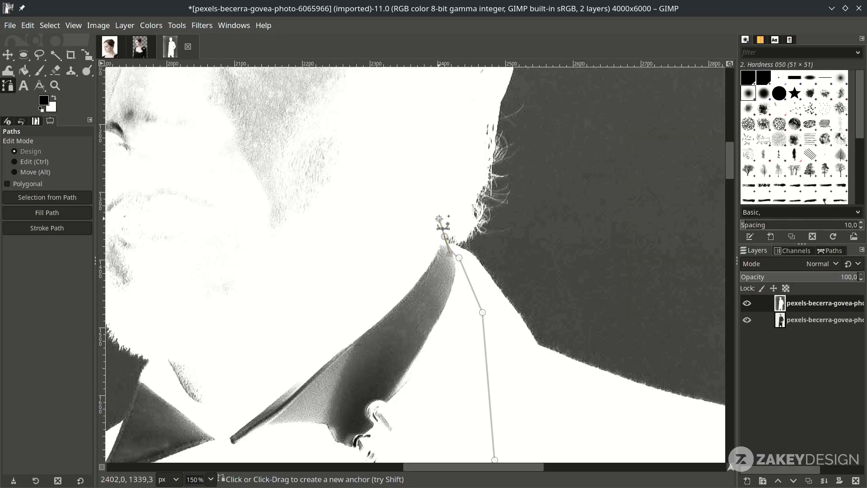
pyautogui.press('-')
pyautogui.press('-')
pyautogui.press('+')
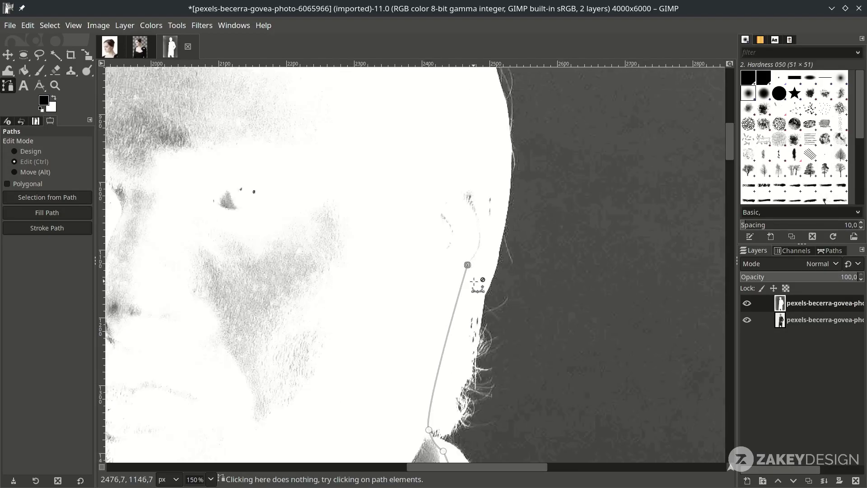
pyautogui.click(494, 232)
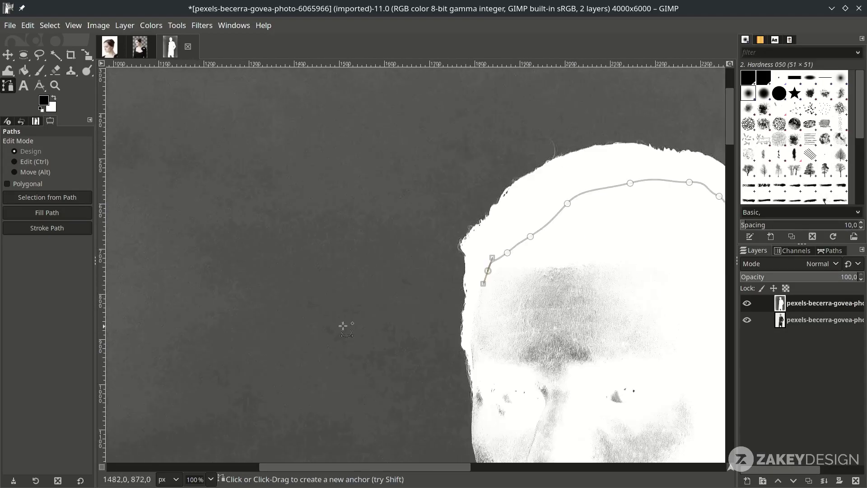
pyautogui.press('+')
pyautogui.press('+')
pyautogui.press('+')
pyautogui.press('+')
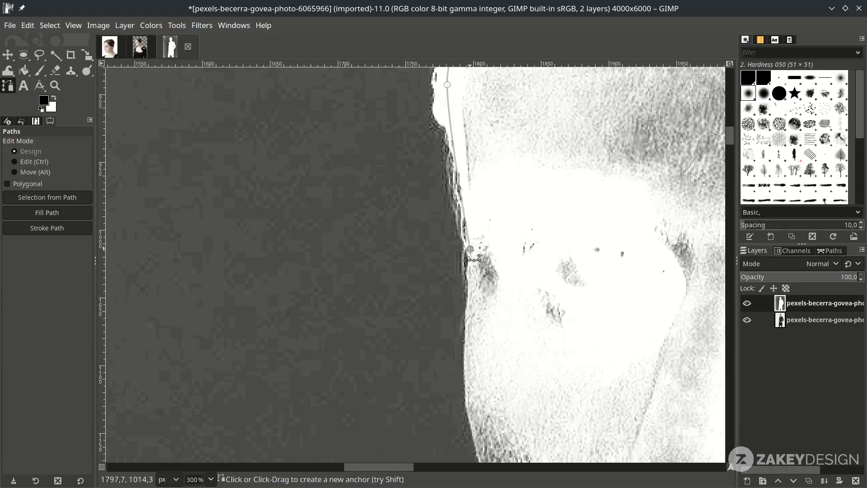
pyautogui.scroll(-5, 533, 295)
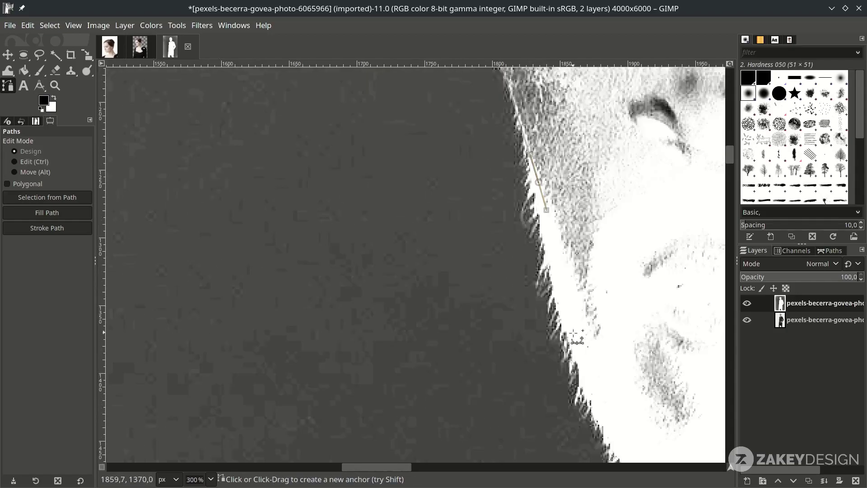
pyautogui.scroll(-2, 497, 271)
pyautogui.scroll(2, 474, 271)
pyautogui.click(505, 180)
pyautogui.moveTo(485, 217); pyautogui.dragTo(480, 233)
# - Trace the lower outline past the hip and hand, close it, and convert to a selection
pyautogui.scroll(-3, 449, 325)
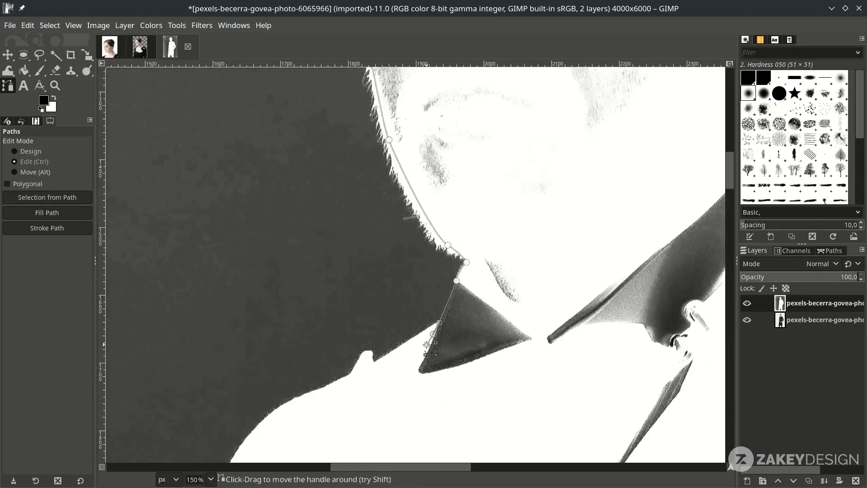
pyautogui.scroll(3, 418, 209)
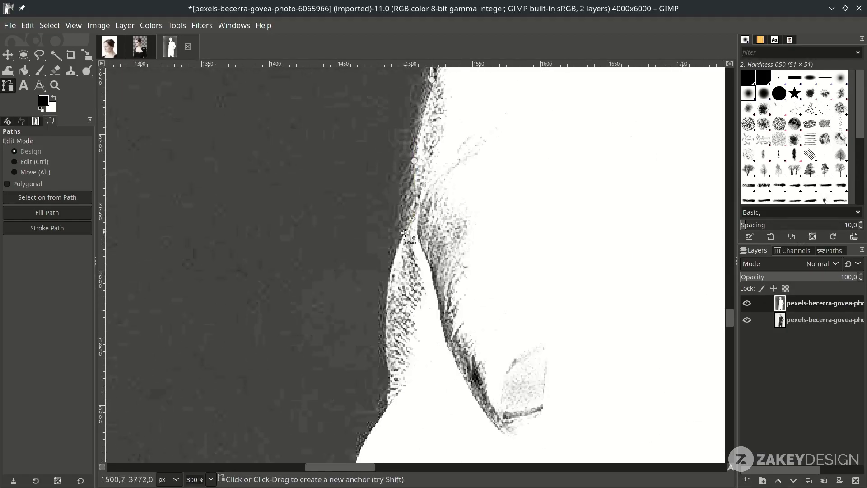
pyautogui.scroll(-7, 391, 354)
pyautogui.click(469, 345)
pyautogui.click(560, 313)
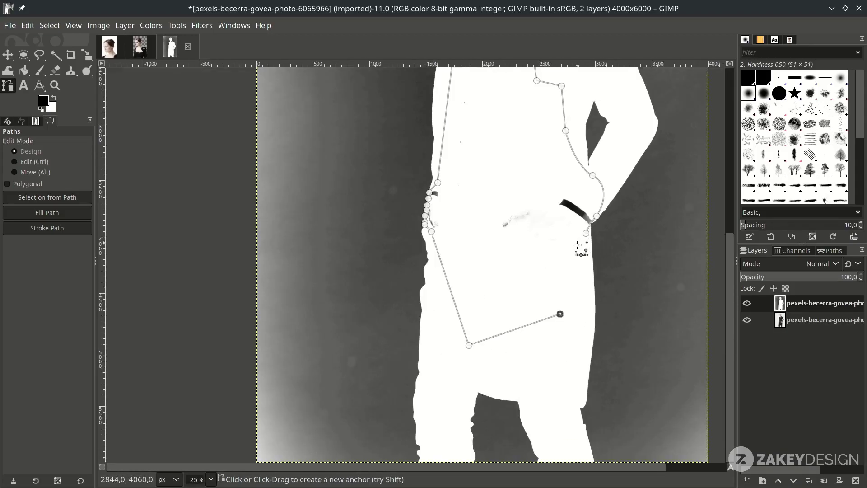
pyautogui.click(576, 247)
pyautogui.scroll(2, 585, 233)
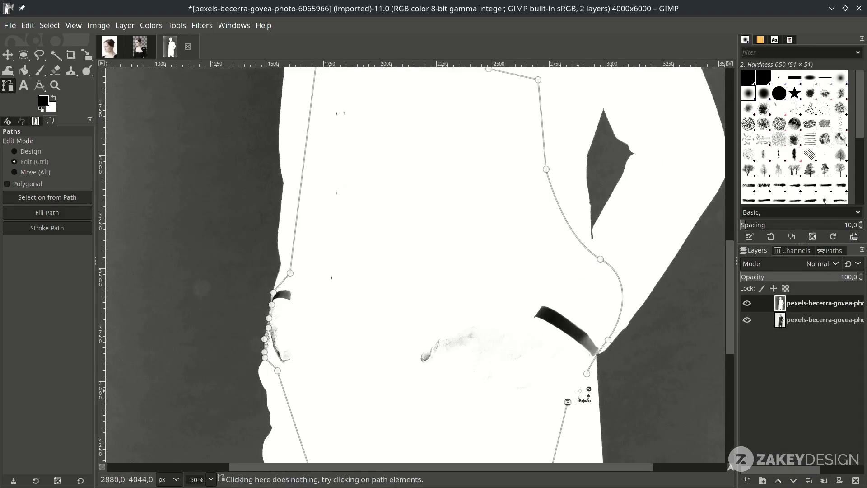
pyautogui.keyDown('ctrl'); pyautogui.click(587, 374); pyautogui.keyUp('ctrl')
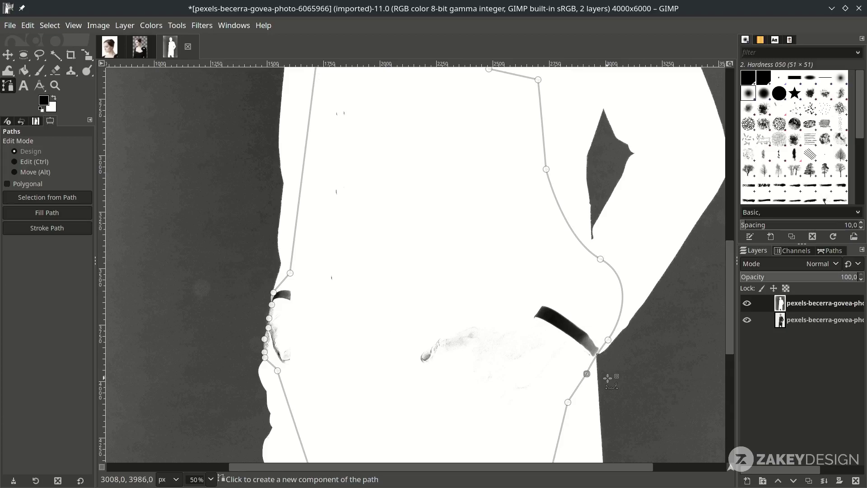
pyautogui.hotkey('shift', 'v')
pyautogui.scroll(-3, 438, 348)
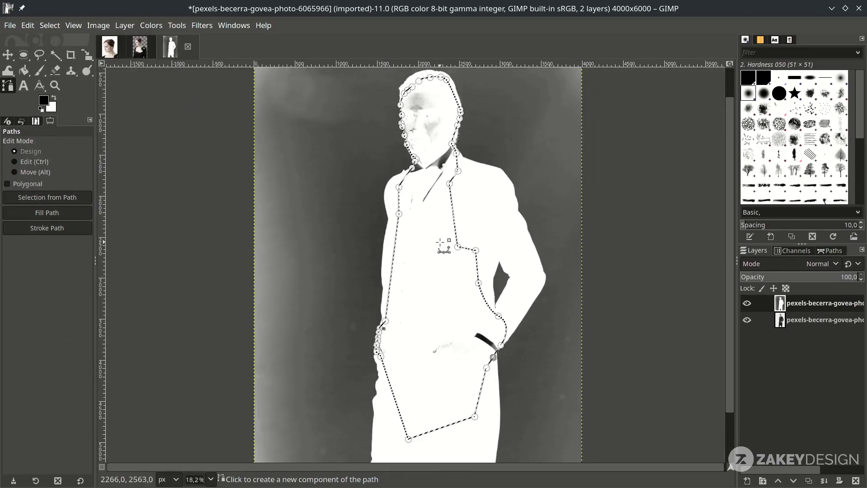
# - Fill the selection with the white background colour, then select none
pyautogui.click(32, 26)
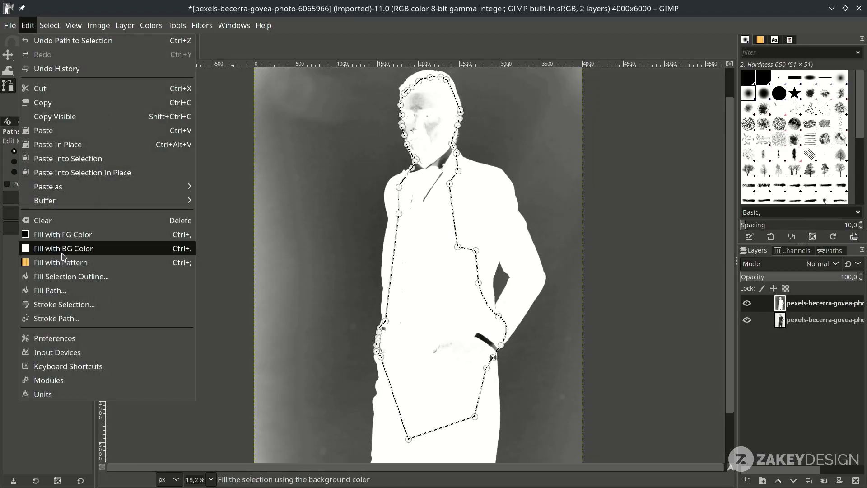
pyautogui.click(64, 249)
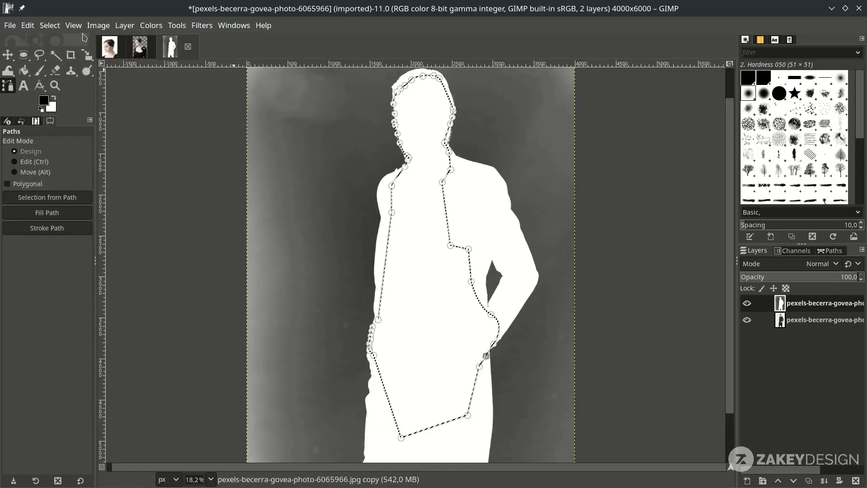
pyautogui.click(49, 26)
pyautogui.click(67, 60)
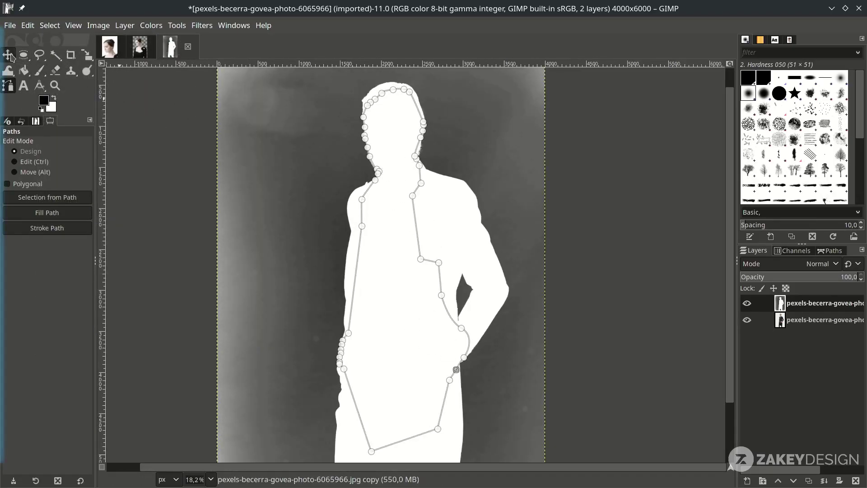
# - Switch to the Move tool, fit the whole image in view, and open the Colors menu
pyautogui.click(7, 55)
pyautogui.press('-')
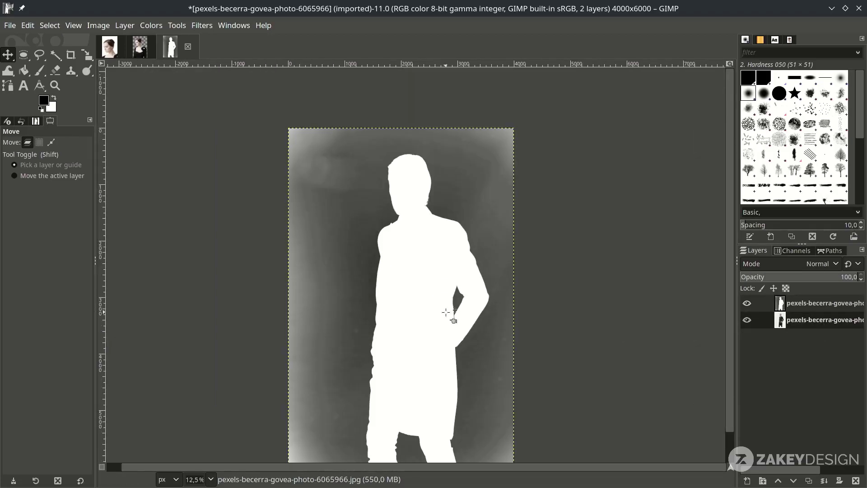
pyautogui.hotkey('ctrl', 'm')
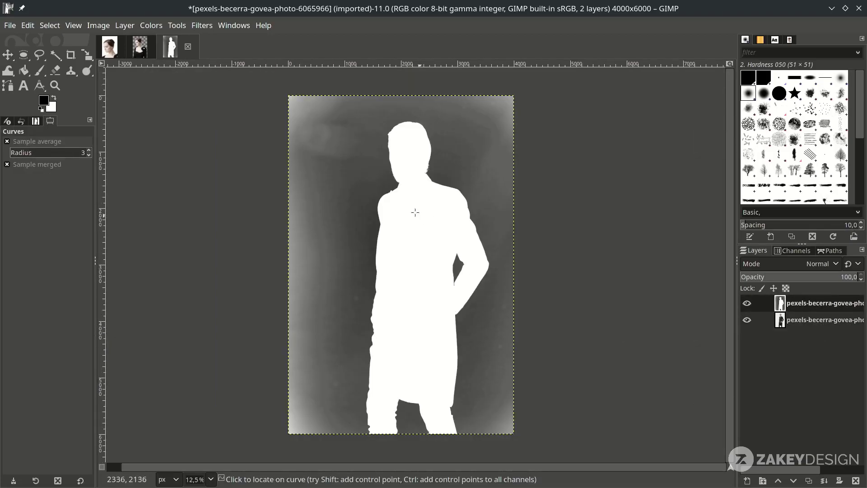
pyautogui.click(151, 25)
# - Bend the Curves so the grey background turns black, leaving a pure black-and-white silhouette
pyautogui.click(183, 167)
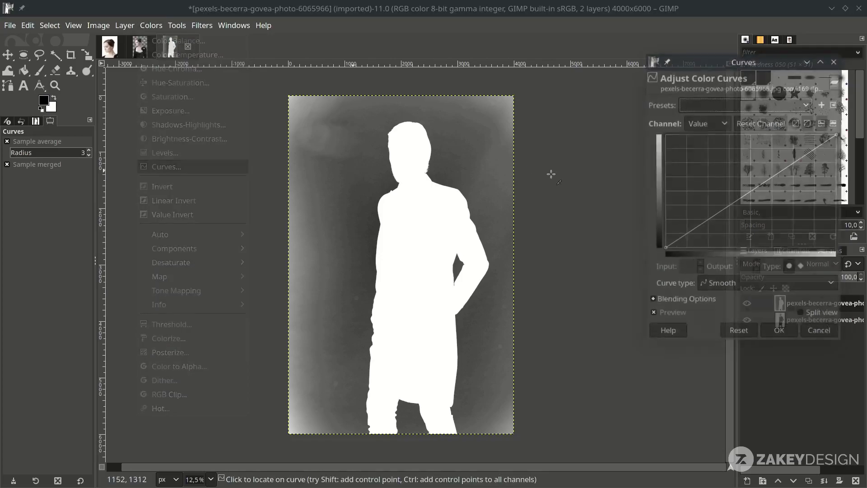
pyautogui.moveTo(749, 195); pyautogui.dragTo(809, 242)
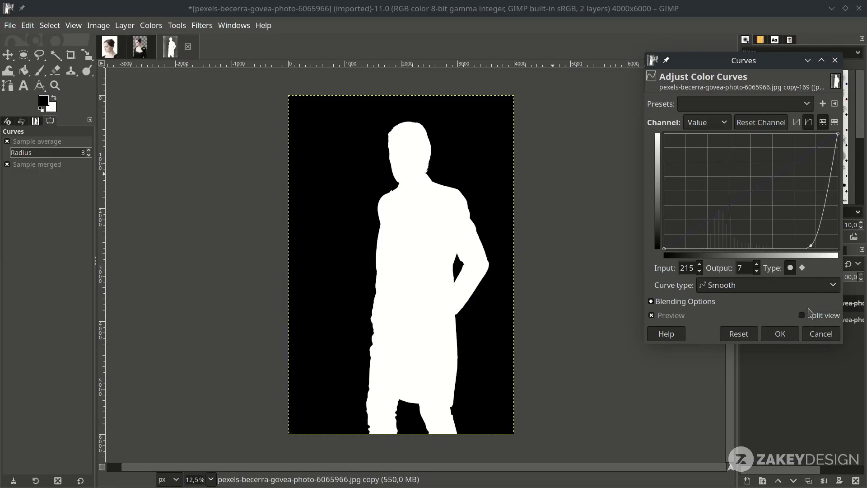
pyautogui.click(790, 336)
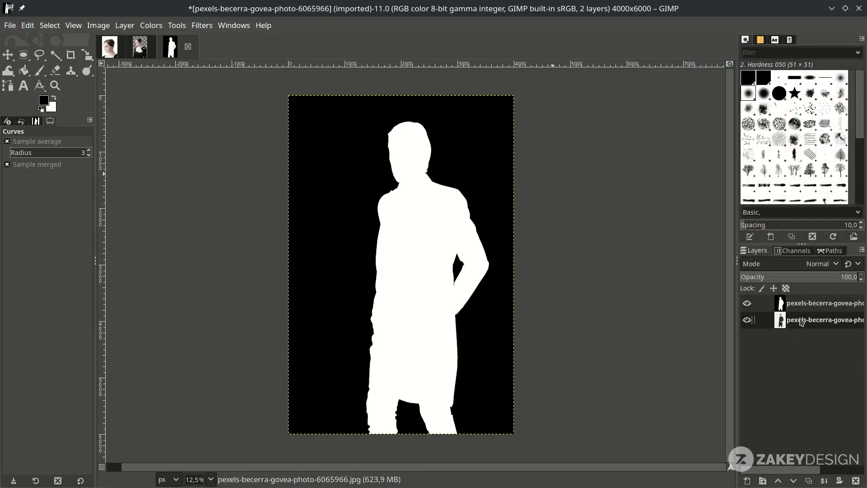
# - Add a white, fully opaque layer mask to the photo layer and anchor the pasted silhouette into it
pyautogui.rightClick(798, 325)
pyautogui.click(721, 222)
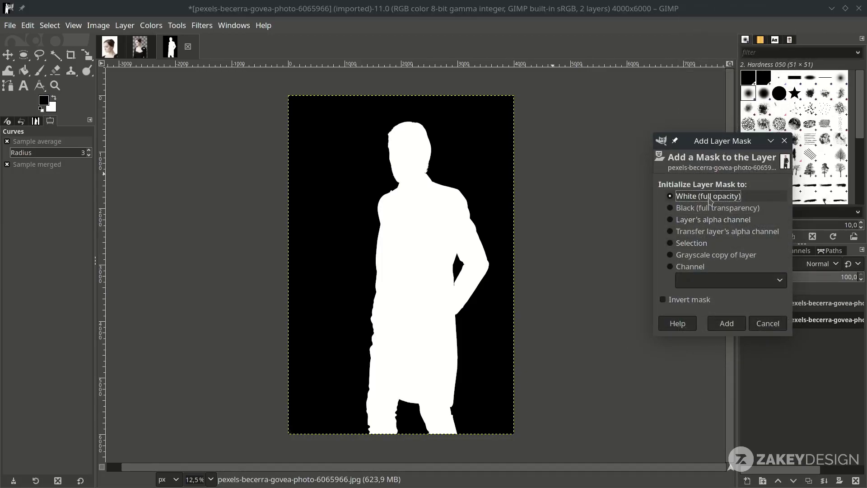
pyautogui.click(726, 324)
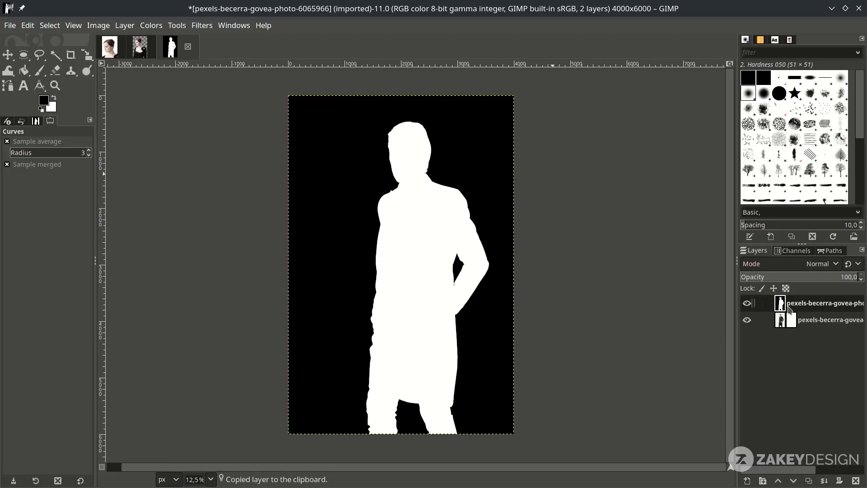
pyautogui.click(793, 324)
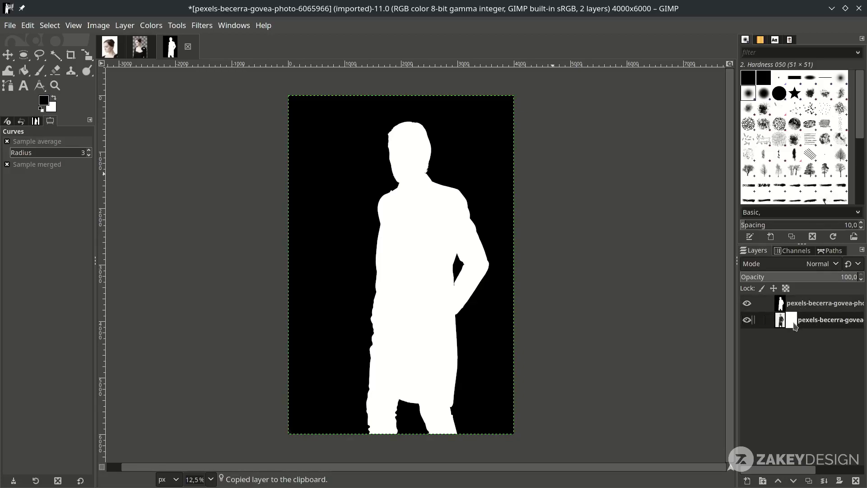
pyautogui.hotkey('ctrl', 'v')
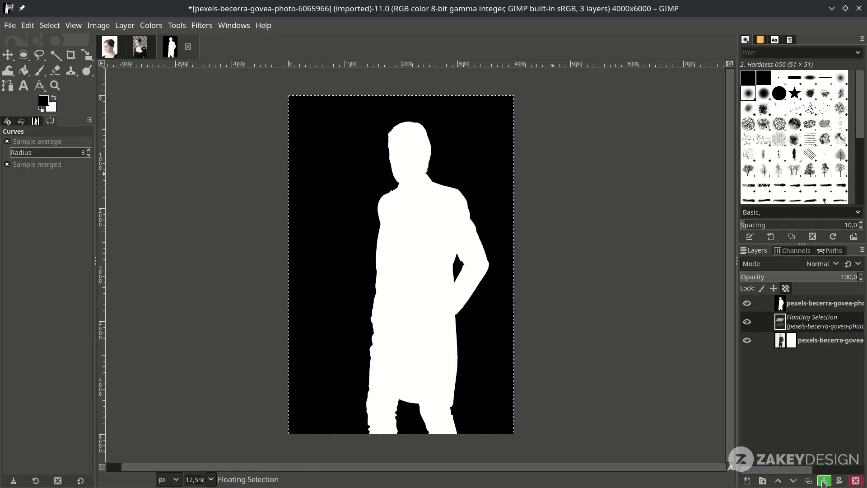
pyautogui.click(823, 481)
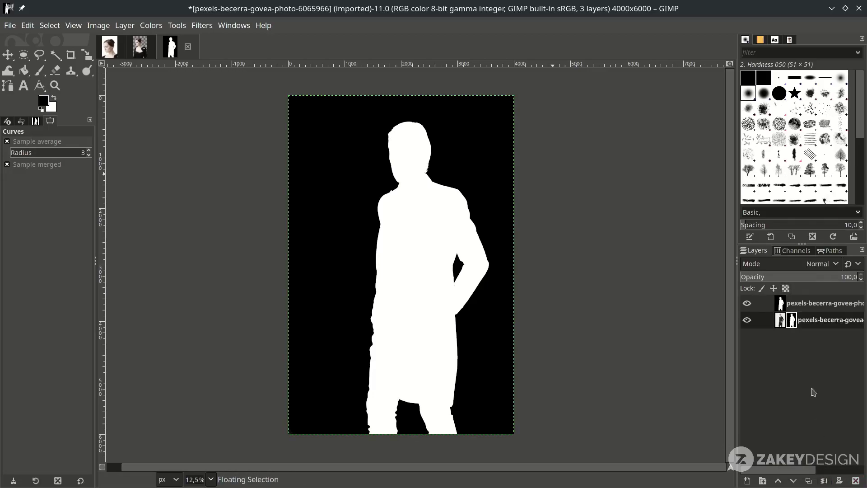
# - Hide the silhouette layer, apply the mask, and drag the cut-out man into the poster
pyautogui.click(748, 305)
pyautogui.click(847, 323)
pyautogui.rightClick(822, 321)
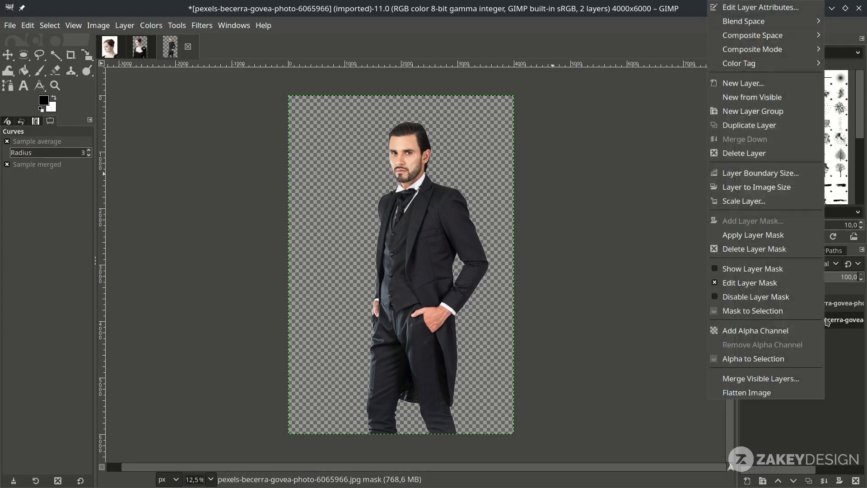
pyautogui.click(792, 234)
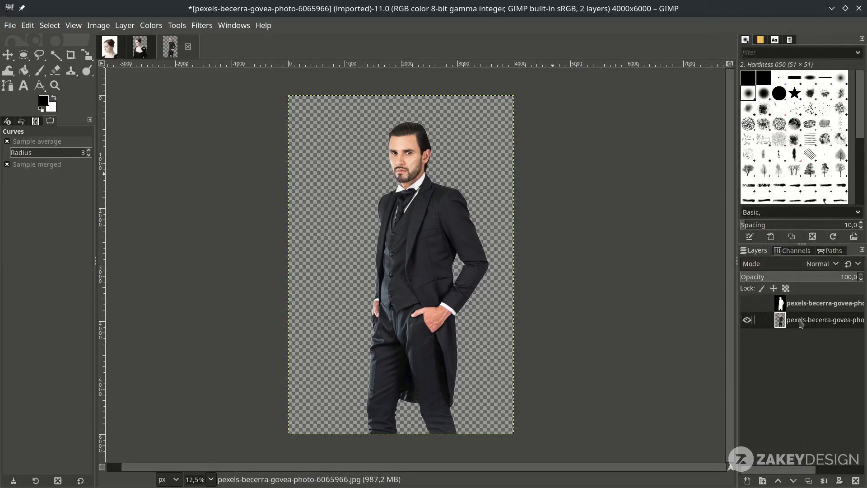
pyautogui.moveTo(801, 323); pyautogui.dragTo(401, 322)
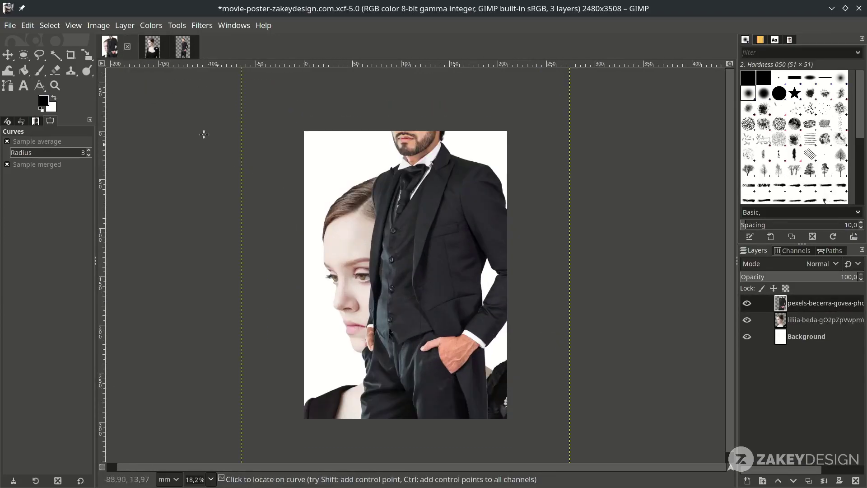
# - Position the man layer over the poster and flip it horizontally with the Flip tool
pyautogui.press('m')
pyautogui.moveTo(431, 208); pyautogui.dragTo(435, 341)
pyautogui.scroll(1, 434, 341)
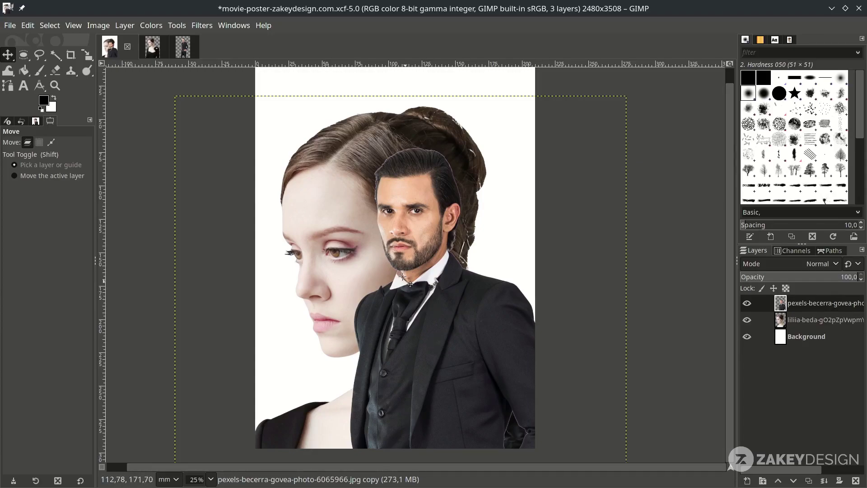
pyautogui.click(90, 57)
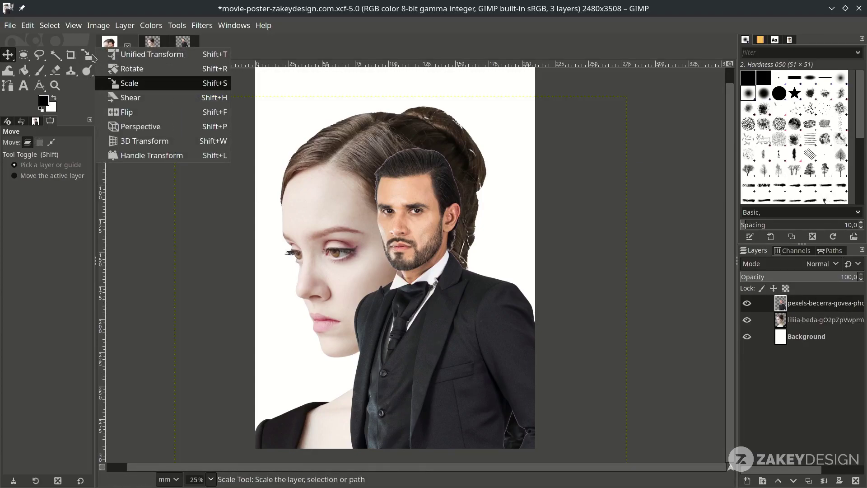
pyautogui.click(138, 115)
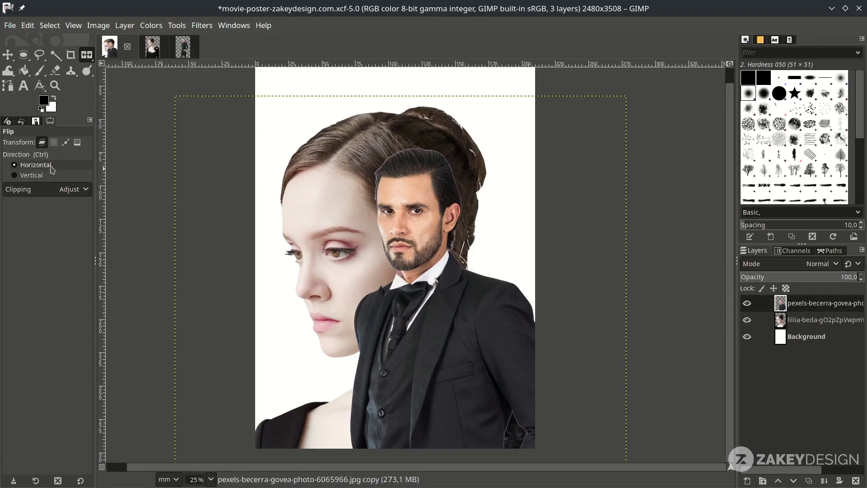
pyautogui.click(453, 301)
# - Move the mirrored man right of the woman's face, then start opening liliia-beda-qVMna-UqTUY-unsplash.jpg
pyautogui.press('m')
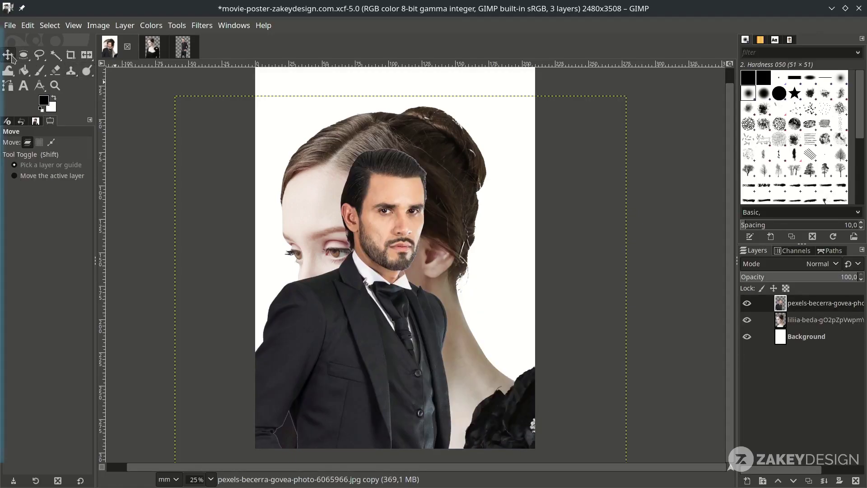
pyautogui.moveTo(371, 333); pyautogui.dragTo(436, 343)
pyautogui.press('-')
pyautogui.moveTo(479, 199); pyautogui.dragTo(472, 207)
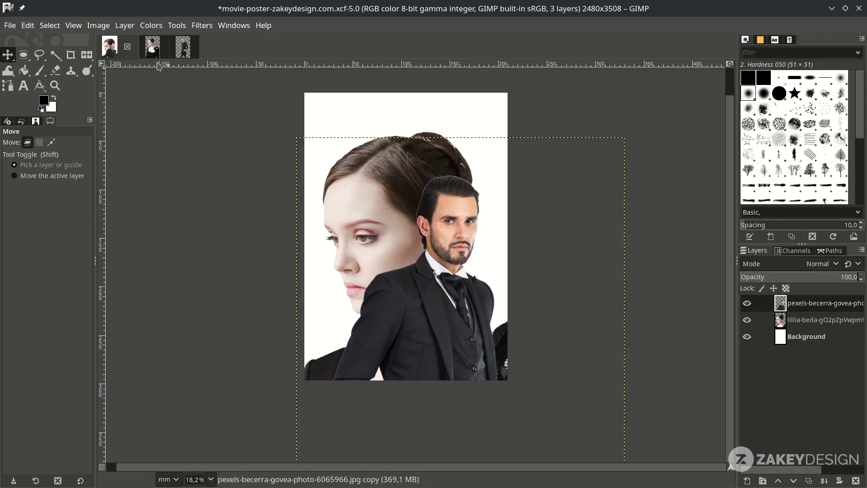
pyautogui.click(27, 25)
# - Open the photo liliia-beda-qVMna-UqTUY-unsplash.jpg
pyautogui.moveTo(10, 25)
pyautogui.click(27, 67)
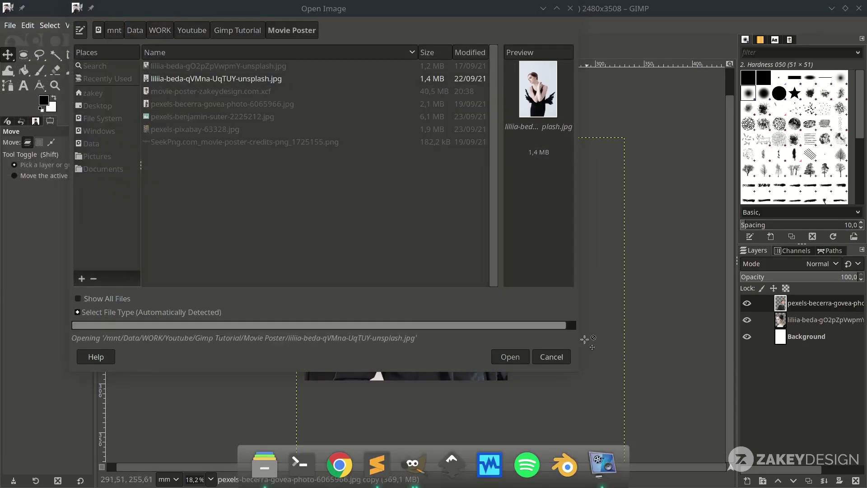
pyautogui.click(507, 356)
# - Duplicate the photo layer, make the copy greyscale and invert it, discarding a trial Curves adjustment
pyautogui.hotkey('shift', 'ctrl', 'd')
pyautogui.click(151, 25)
pyautogui.click(271, 259)
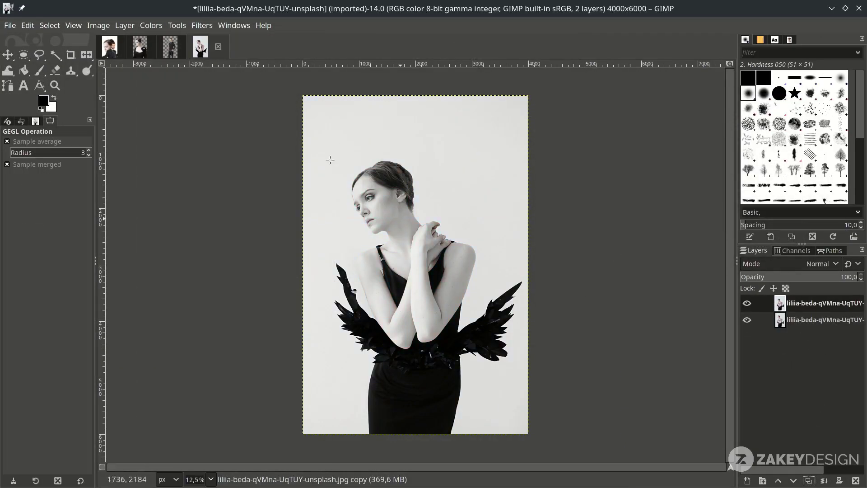
pyautogui.click(151, 25)
pyautogui.click(176, 167)
pyautogui.moveTo(745, 253); pyautogui.dragTo(764, 228)
pyautogui.click(779, 332)
pyautogui.click(151, 26)
pyautogui.click(164, 166)
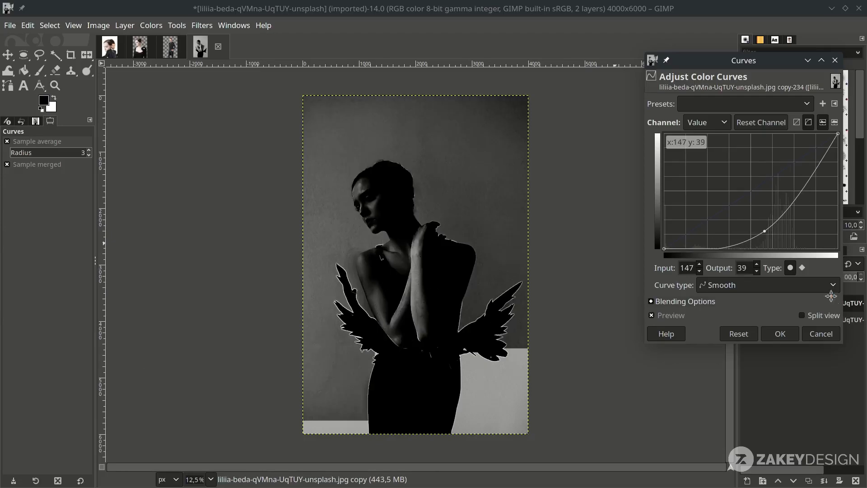
pyautogui.click(823, 333)
pyautogui.click(151, 25)
pyautogui.click(159, 186)
# - Start a path with anchors along the figure's right edge and shoulder toward the fingertips
pyautogui.press('b')
pyautogui.press('1')
pyautogui.click(445, 342)
pyautogui.click(473, 276)
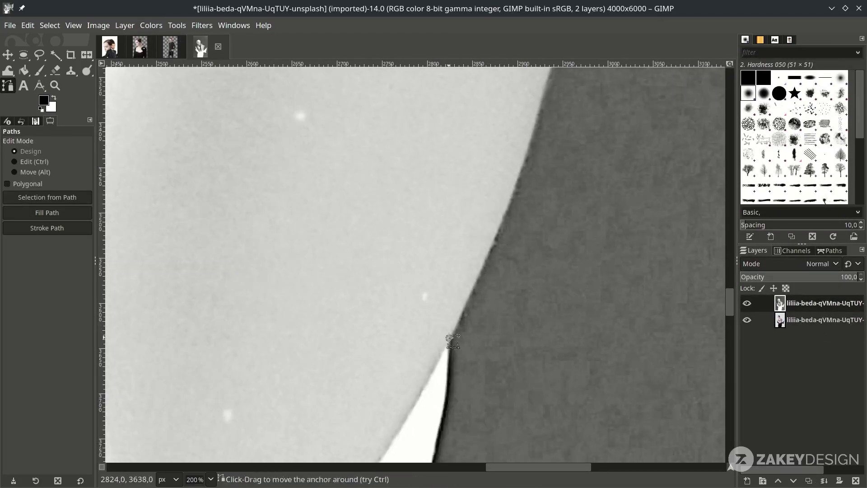
pyautogui.scroll(3, 473, 276)
pyautogui.moveTo(551, 272); pyautogui.dragTo(559, 246)
pyautogui.scroll(5, 559, 246)
pyautogui.click(487, 381)
pyautogui.press('+')
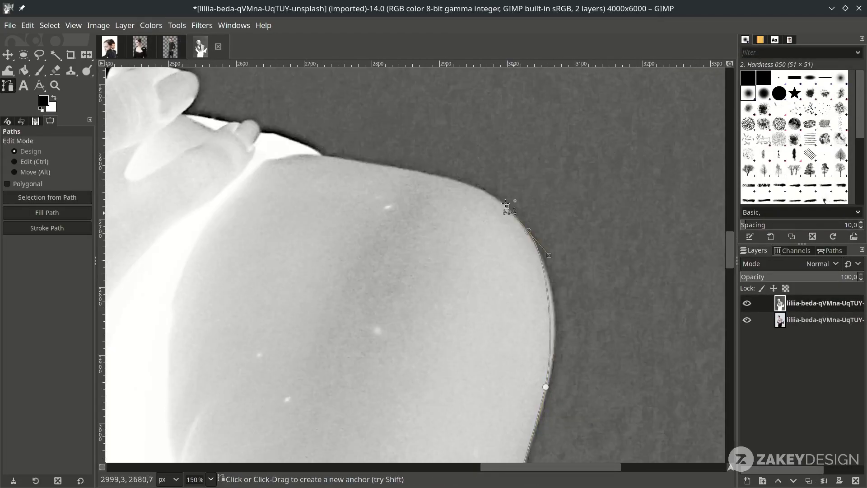
pyautogui.moveTo(494, 197); pyautogui.dragTo(423, 159)
pyautogui.moveTo(539, 253); pyautogui.dragTo(514, 206)
pyautogui.press('+')
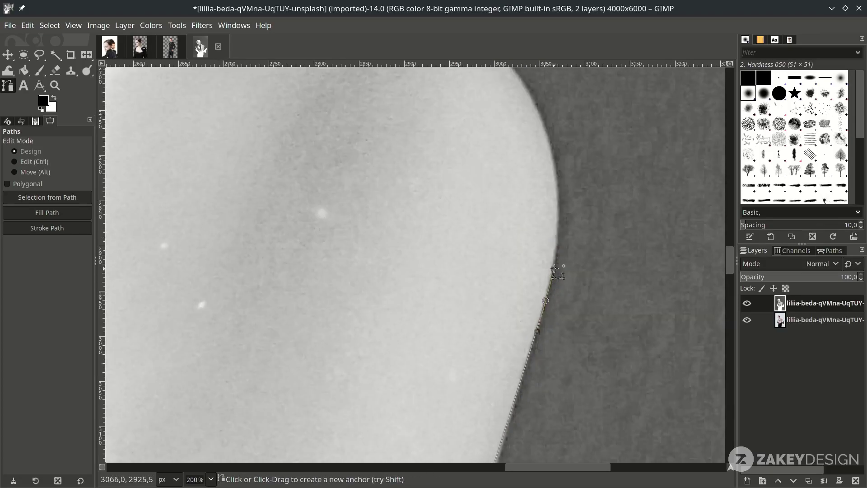
pyautogui.scroll(2, 505, 244)
pyautogui.press('+')
pyautogui.click(206, 155)
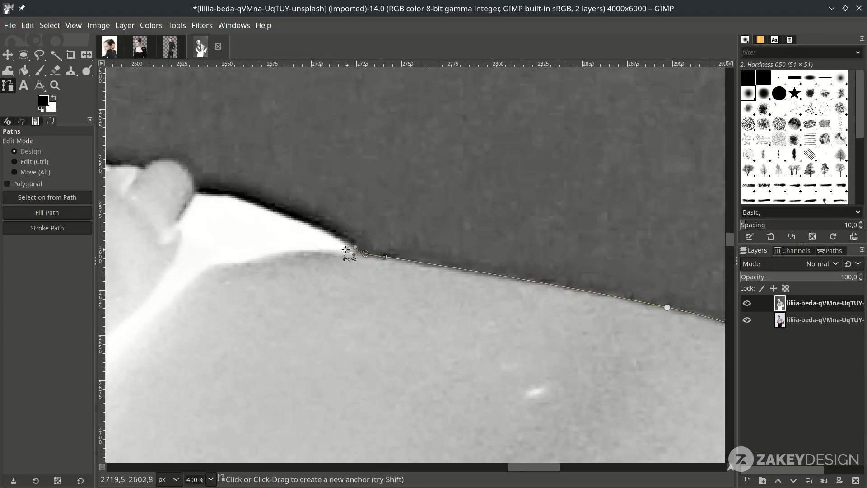
pyautogui.press('+')
pyautogui.moveTo(180, 146); pyautogui.dragTo(173, 146)
pyautogui.press('+')
pyautogui.press('+')
pyautogui.scroll(4, 554, 301)
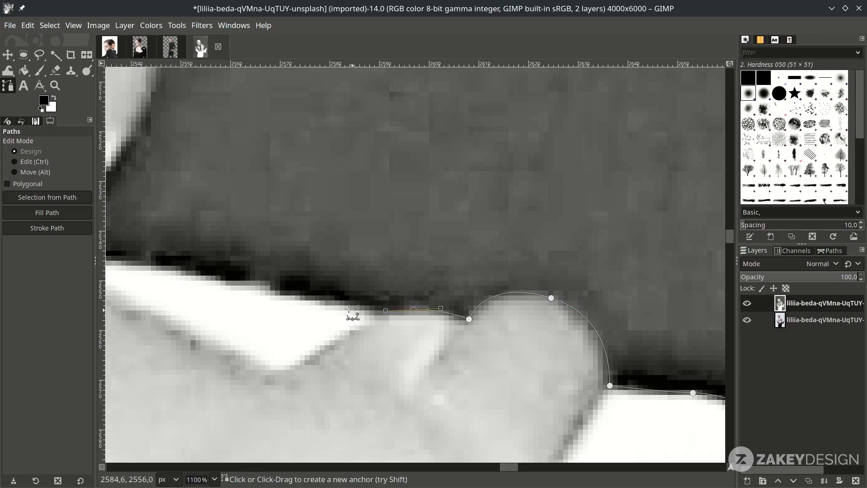
pyautogui.press('-')
pyautogui.click(486, 456)
pyautogui.click(345, 428)
pyautogui.click(271, 418)
pyautogui.moveTo(358, 309); pyautogui.dragTo(372, 263)
# - Add more anchors along the figure's edge and resume the path from its end anchor
pyautogui.hscroll(-10, 407, 226)
pyautogui.scroll(3, 407, 225)
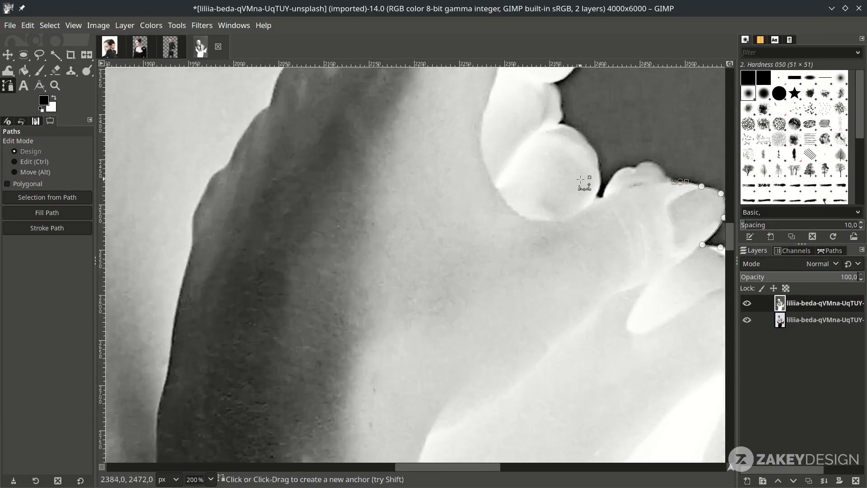
pyautogui.click(675, 279)
pyautogui.click(635, 265)
pyautogui.click(604, 230)
pyautogui.click(553, 194)
pyautogui.click(497, 218)
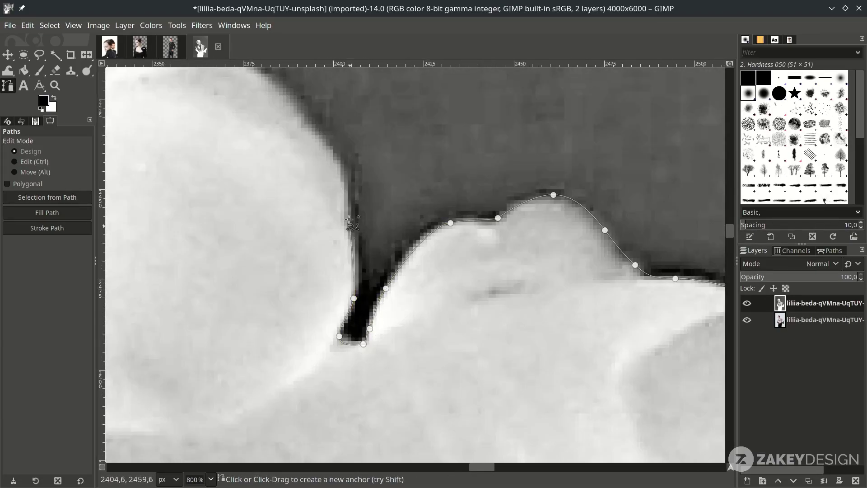
pyautogui.scroll(6, 352, 298)
pyautogui.hscroll(-2, 354, 374)
pyautogui.scroll(5, 247, 173)
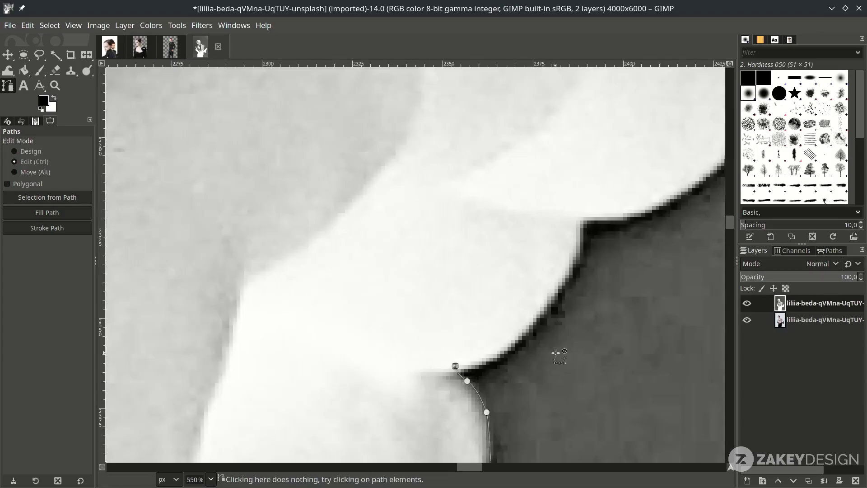
pyautogui.press('+')
pyautogui.click(505, 347)
pyautogui.press('-')
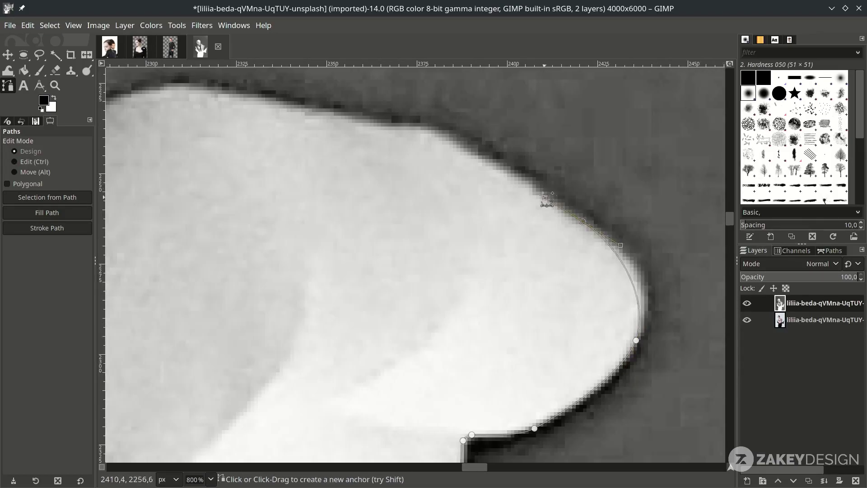
pyautogui.scroll(5, 548, 199)
pyautogui.hscroll(-8, 418, 329)
pyautogui.press('-')
pyautogui.press('-')
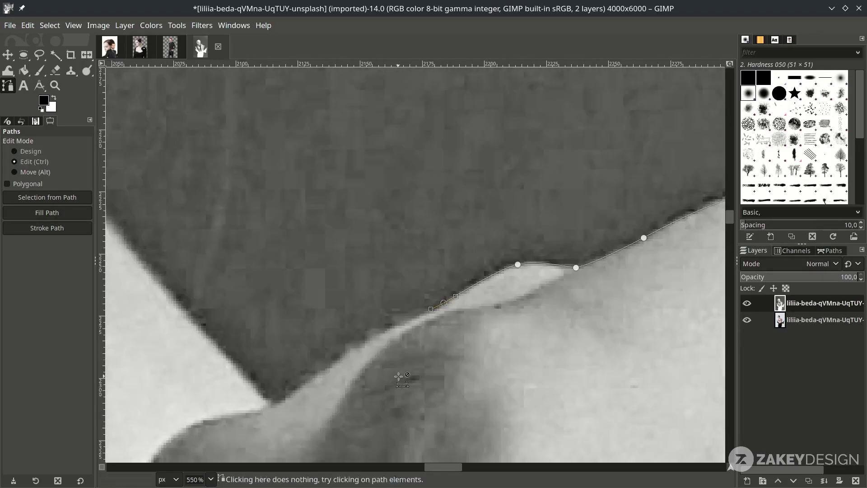
# - Extend the path along the upper edge and down the side of the head
pyautogui.click(443, 300)
pyautogui.hscroll(-4, 272, 410)
pyautogui.click(553, 393)
pyautogui.scroll(10, 393, 210)
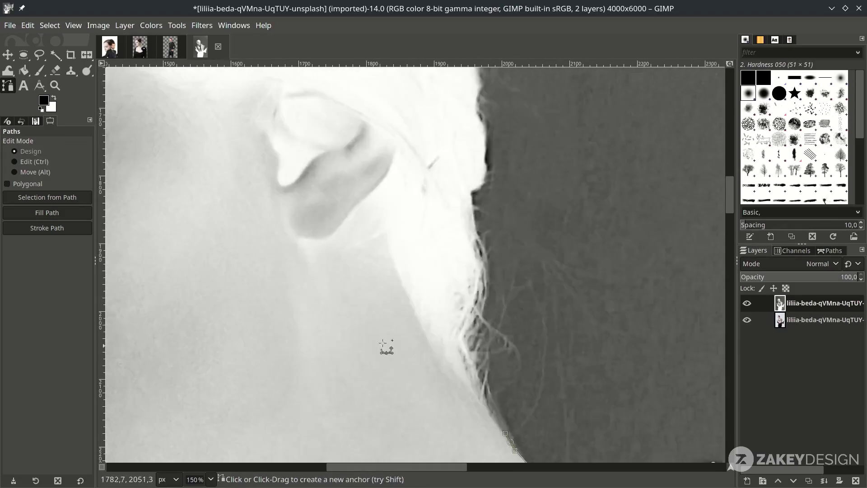
pyautogui.scroll(-5, 437, 280)
pyautogui.scroll(2, 451, 430)
pyautogui.scroll(3, 256, 262)
pyautogui.scroll(1, 255, 262)
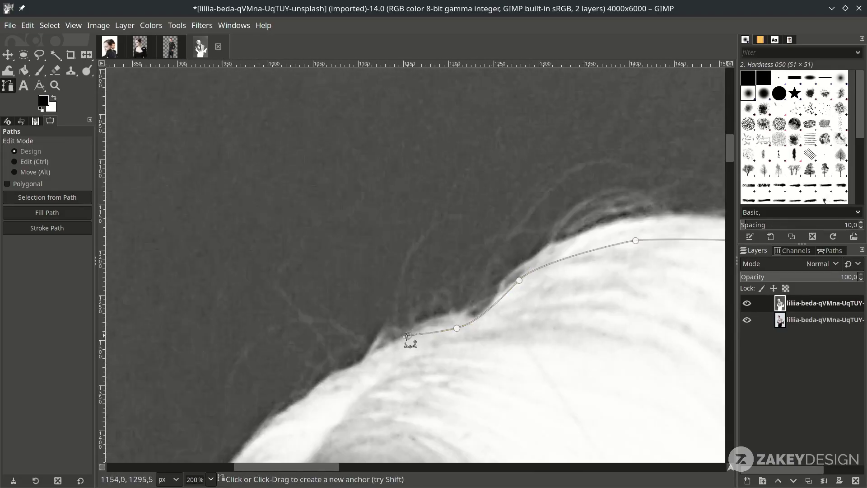
pyautogui.scroll(-5, 411, 345)
pyautogui.click(612, 123)
pyautogui.click(538, 151)
pyautogui.click(493, 177)
pyautogui.click(417, 234)
pyautogui.click(360, 300)
pyautogui.click(326, 368)
pyautogui.scroll(-5, 326, 316)
# - Trace the brow, nose and lip, undoing one misplaced anchor
pyautogui.click(319, 339)
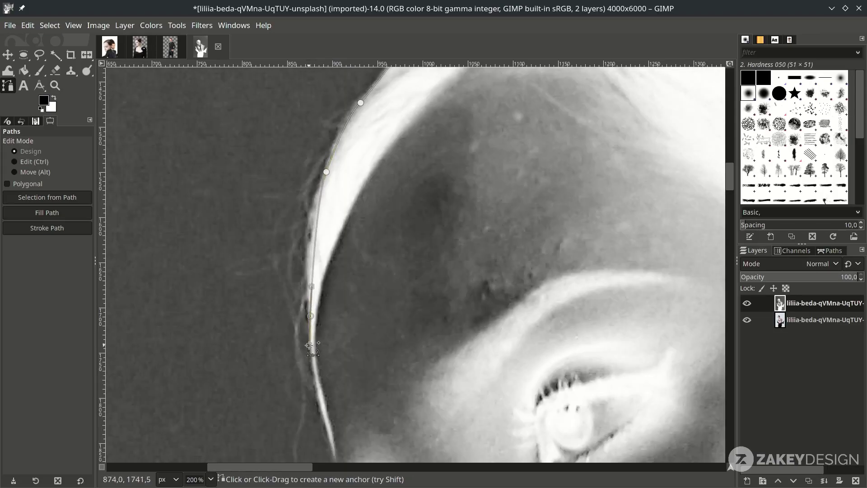
pyautogui.scroll(-5, 325, 294)
pyautogui.scroll(2, 340, 245)
pyautogui.click(341, 246)
pyautogui.moveTo(383, 304); pyautogui.dragTo(393, 315)
pyautogui.scroll(-2, 407, 312)
pyautogui.click(443, 306)
pyautogui.click(452, 329)
pyautogui.scroll(-3, 454, 334)
pyautogui.moveTo(456, 300); pyautogui.dragTo(467, 311)
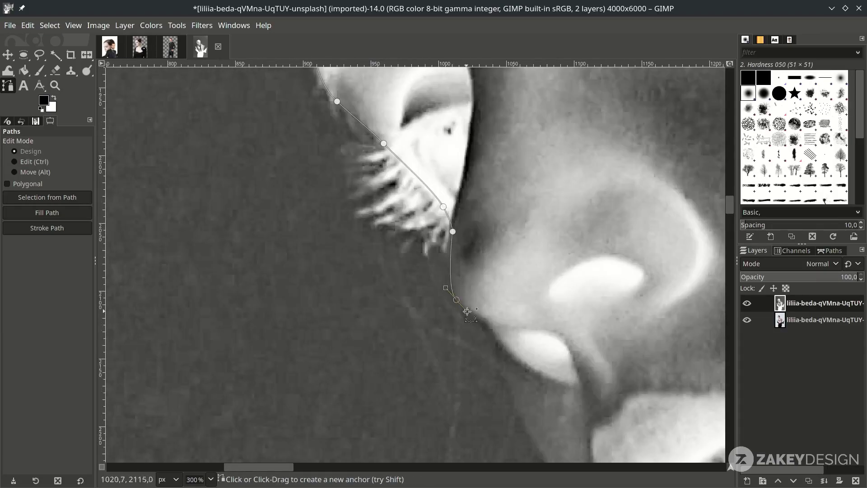
pyautogui.scroll(-3, 532, 370)
pyautogui.hotkey('ctrl', 'z')
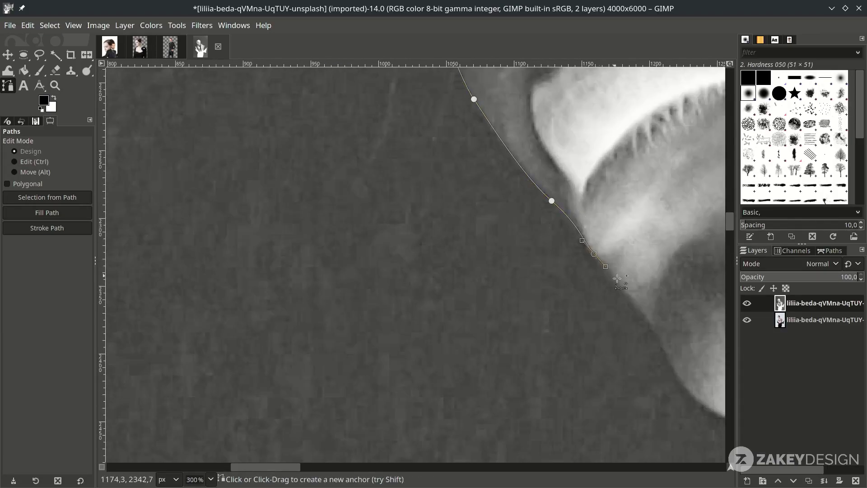
pyautogui.scroll(-3, 616, 279)
pyautogui.scroll(3, 533, 289)
pyautogui.click(341, 333)
pyautogui.moveTo(466, 300); pyautogui.dragTo(492, 280)
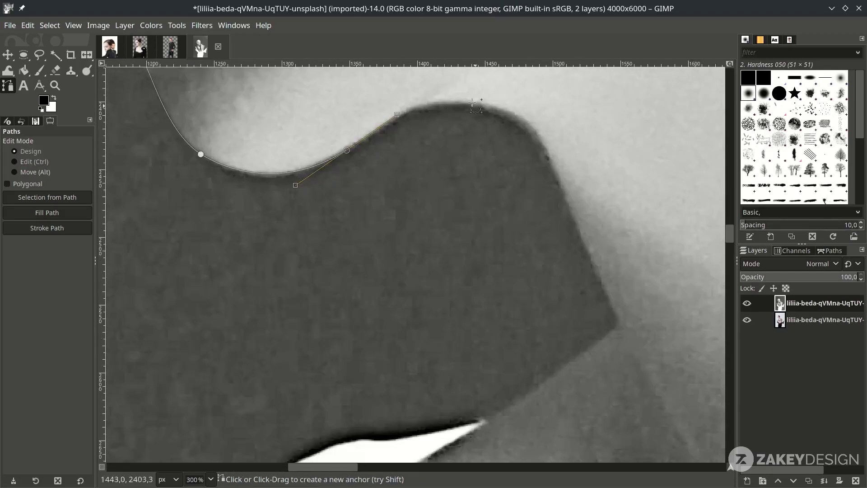
# - Continue the path along the jaw, neck and down the shoulder
pyautogui.click(474, 104)
pyautogui.scroll(-2, 533, 149)
pyautogui.click(600, 124)
pyautogui.click(633, 200)
pyautogui.click(418, 284)
pyautogui.scroll(-3, 451, 307)
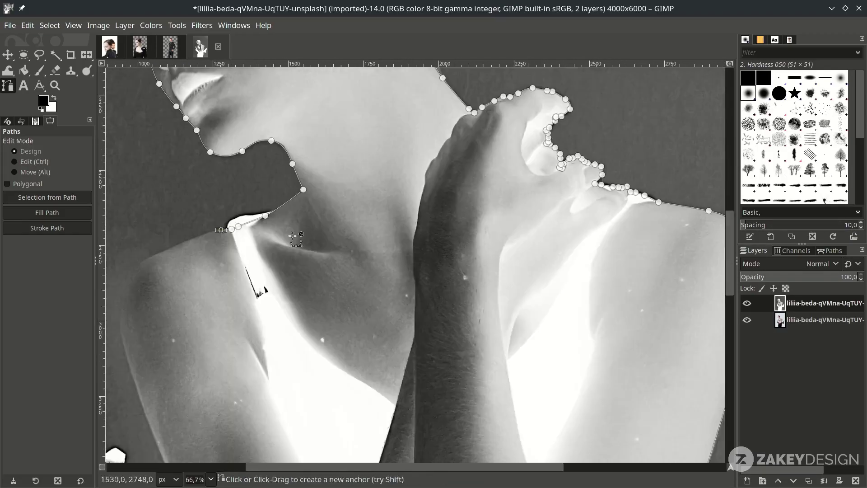
pyautogui.scroll(2, 292, 236)
pyautogui.click(441, 275)
pyautogui.scroll(2, 361, 316)
pyautogui.moveTo(350, 225); pyautogui.dragTo(342, 266)
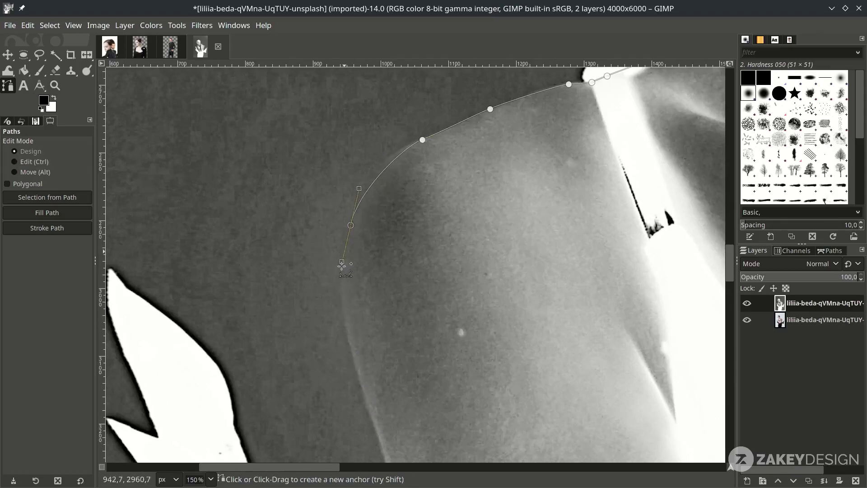
pyautogui.scroll(-2, 400, 170)
pyautogui.moveTo(325, 199); pyautogui.dragTo(328, 234)
pyautogui.scroll(-2, 357, 226)
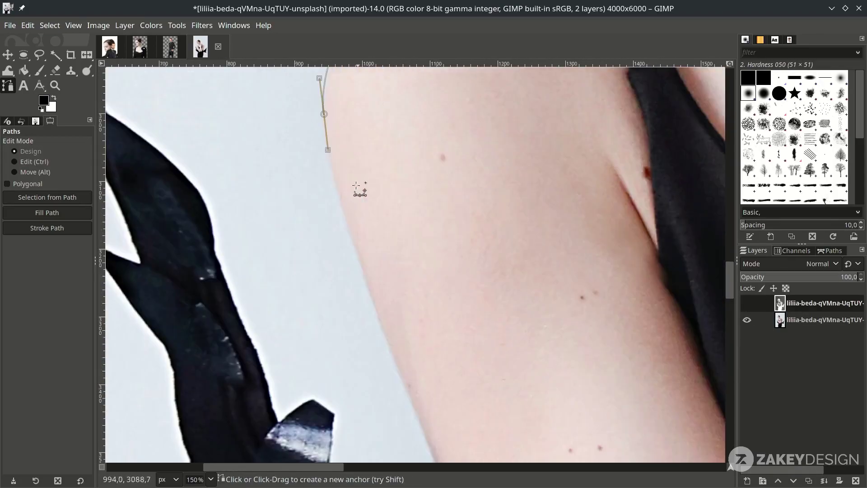
pyautogui.scroll(-5, 379, 302)
pyautogui.hscroll(2, 380, 302)
pyautogui.moveTo(463, 230); pyautogui.dragTo(470, 247)
pyautogui.scroll(-3, 513, 261)
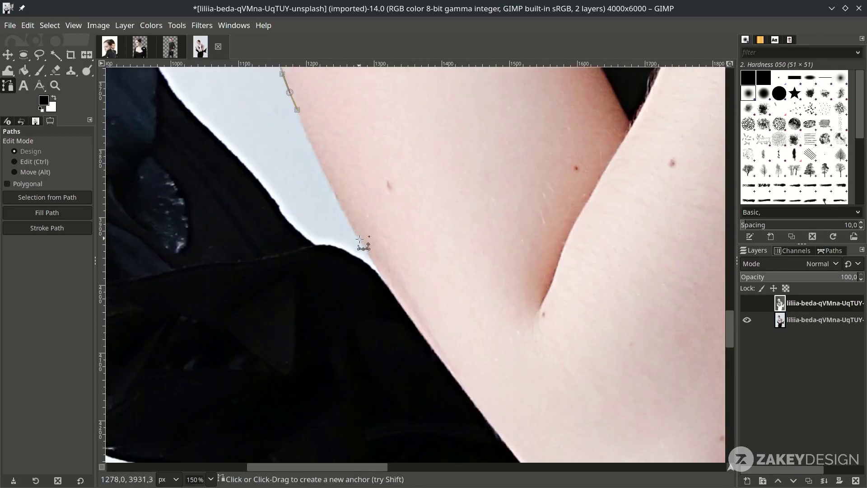
# - Fill the selection white, push the background to black with Curves, and drag the masked cut-out into the poster
pyautogui.click(28, 25)
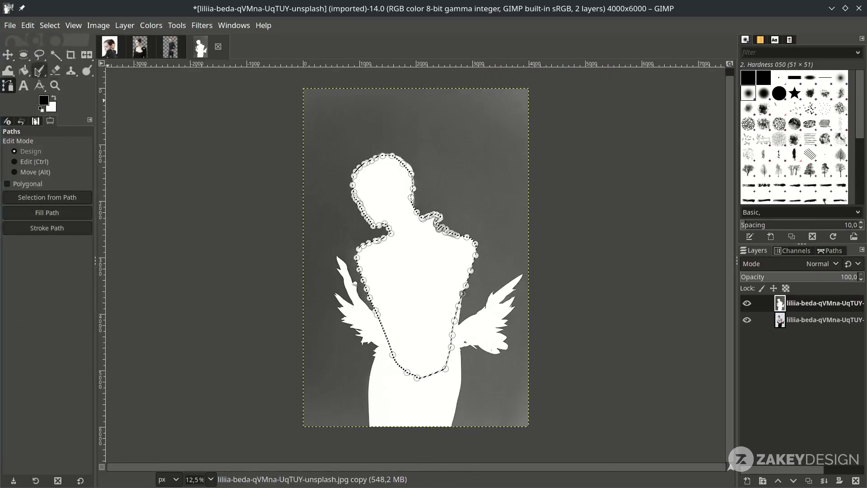
pyautogui.click(150, 25)
pyautogui.click(229, 166)
pyautogui.moveTo(785, 235); pyautogui.dragTo(793, 229)
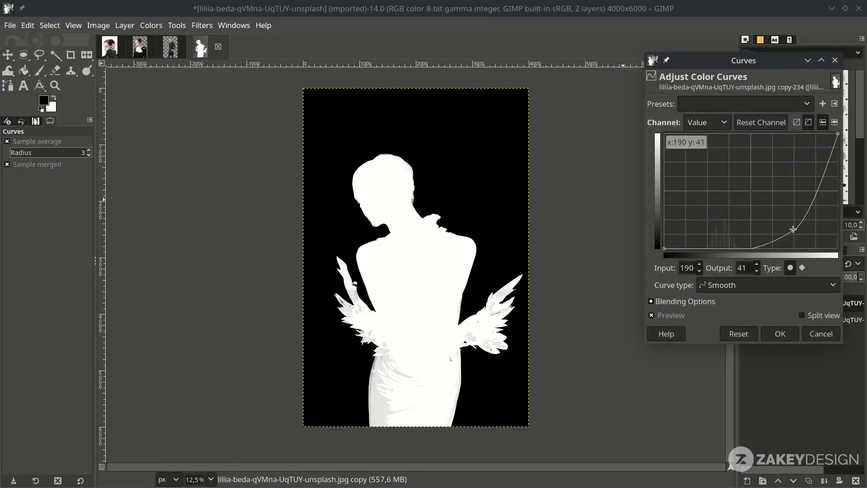
pyautogui.click(780, 334)
pyautogui.hotkey('ctrl', 'c')
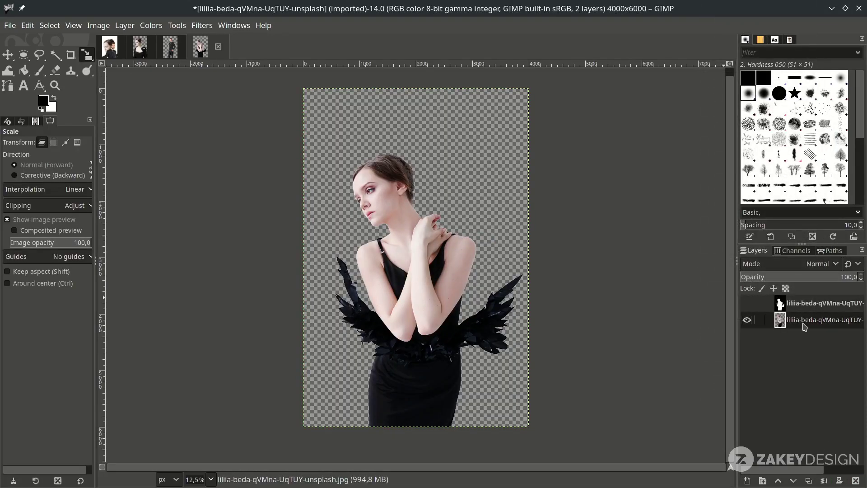
pyautogui.moveTo(780, 320); pyautogui.dragTo(383, 343)
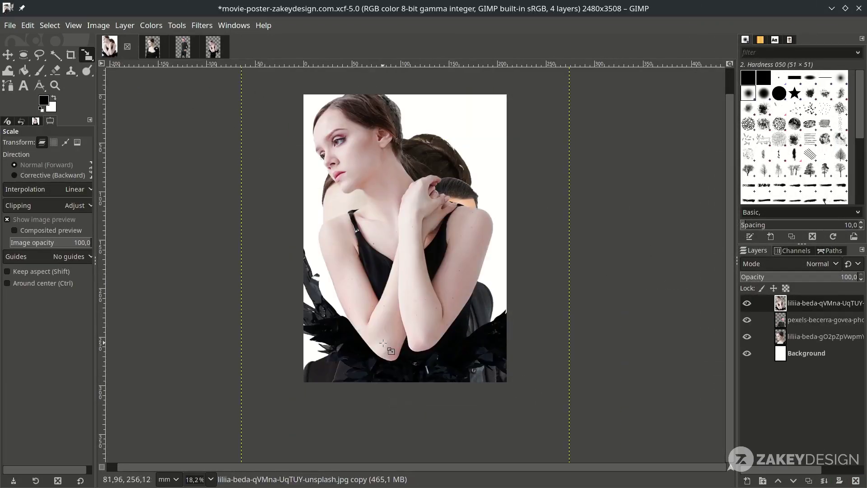
# - Scale the pasted woman layer proportionally to about 174×260 mm and save the poster
pyautogui.scroll(-2, 383, 343)
pyautogui.scroll(1, 381, 286)
pyautogui.scroll(1, 491, 411)
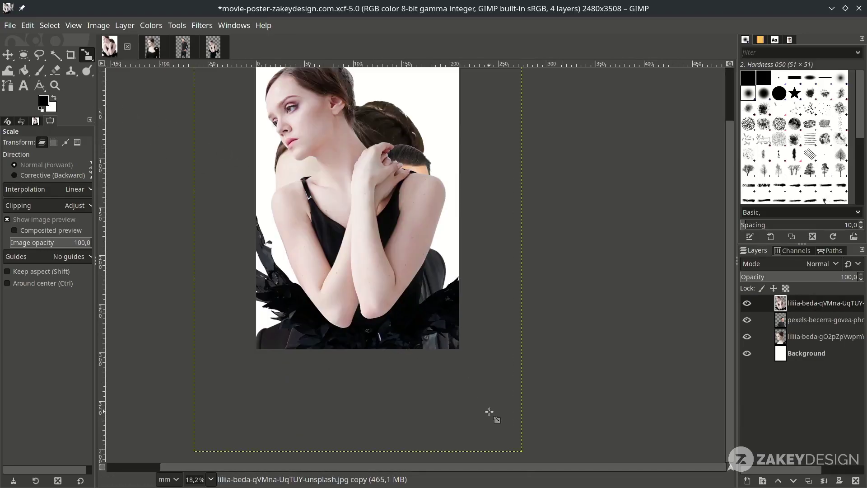
pyautogui.moveTo(498, 404); pyautogui.dragTo(385, 292)
pyautogui.scroll(1, 382, 308)
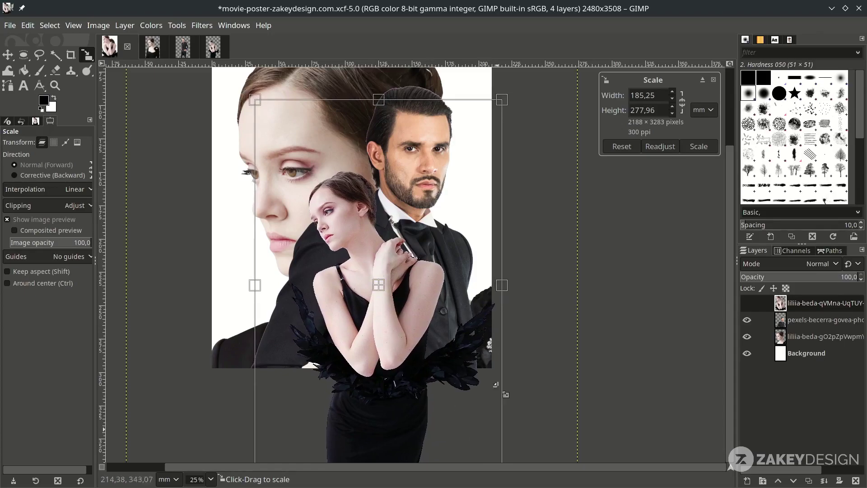
pyautogui.scroll(-1, 496, 384)
pyautogui.moveTo(499, 439); pyautogui.dragTo(490, 426)
pyautogui.scroll(1, 490, 423)
pyautogui.press('Return')
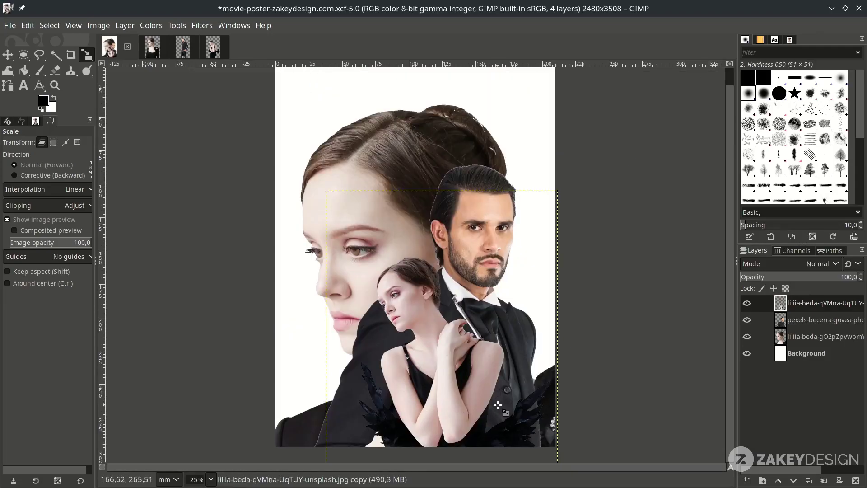
pyautogui.scroll(-1, 603, 302)
pyautogui.hotkey('ctrl', 's')
# - Switch to Bucket Fill with swapped colours, hide the small woman and man layers, and select the large portrait
pyautogui.hotkey('shift', 'b')
pyautogui.press('x')
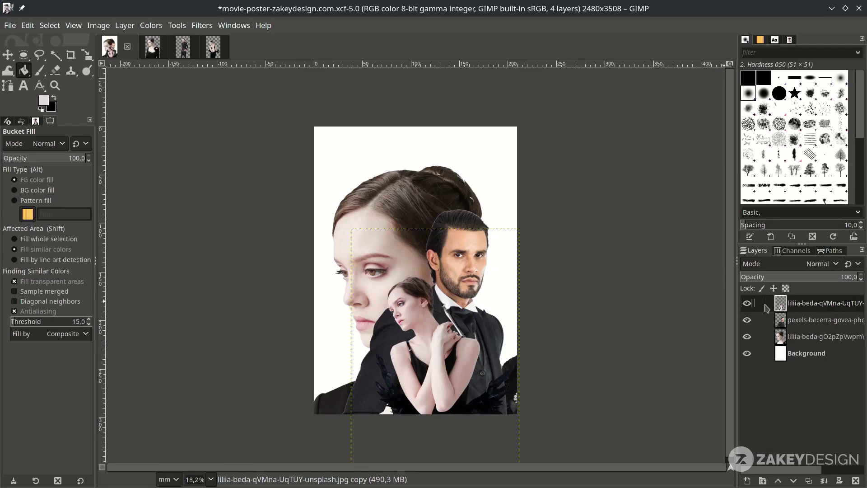
pyautogui.click(747, 303)
pyautogui.click(747, 320)
pyautogui.click(810, 336)
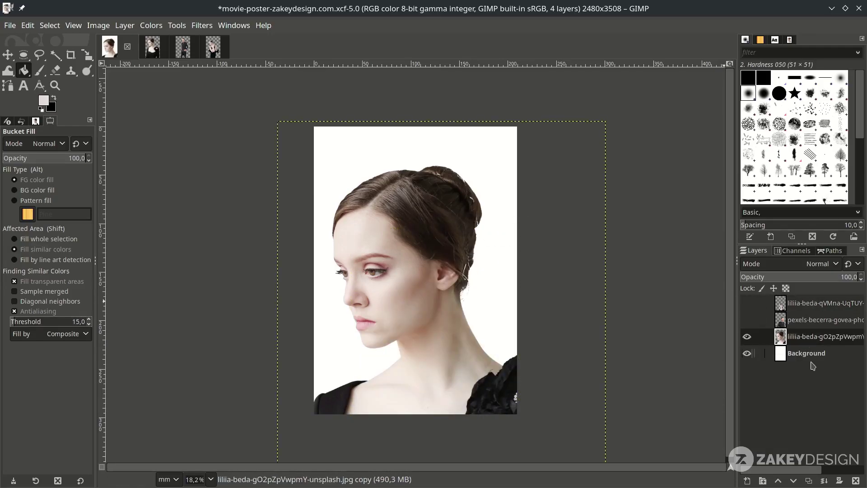
# - Duplicate the portrait layer and rename the copies '(normal)' and '(soft light)'
pyautogui.click(810, 481)
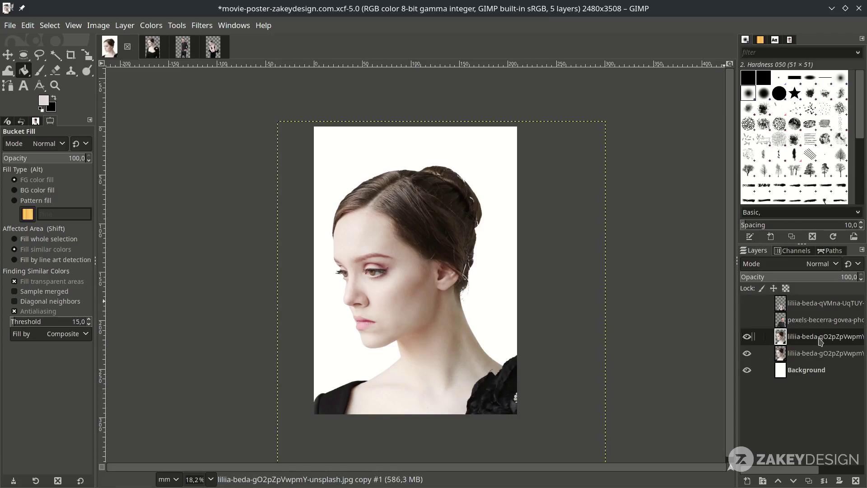
pyautogui.doubleClick(823, 339)
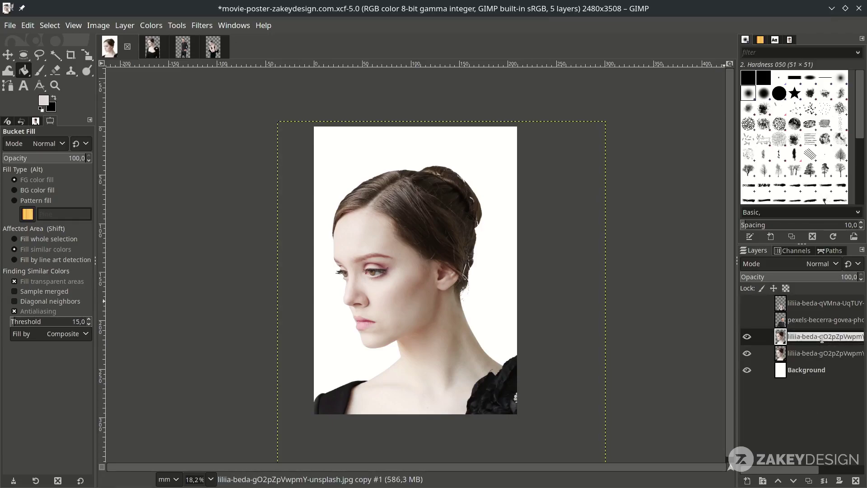
pyautogui.click(821, 336)
pyautogui.write('(')
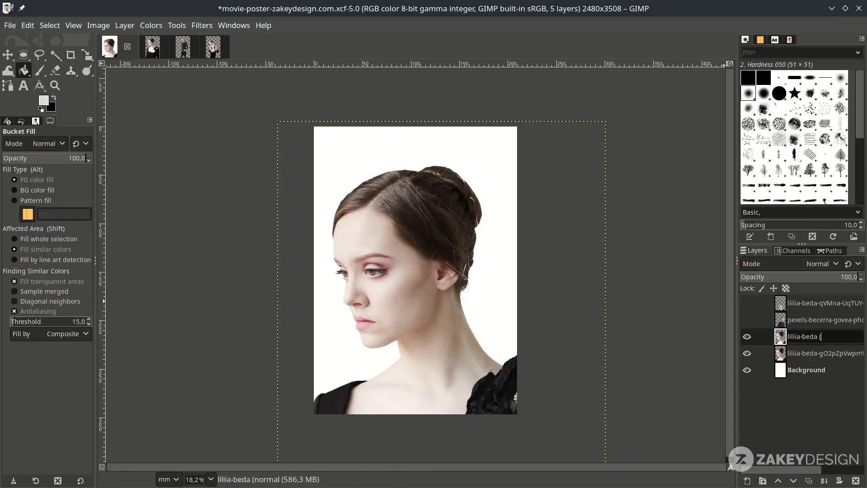
pyautogui.write('normal)')
pyautogui.press('Return')
pyautogui.click(845, 360)
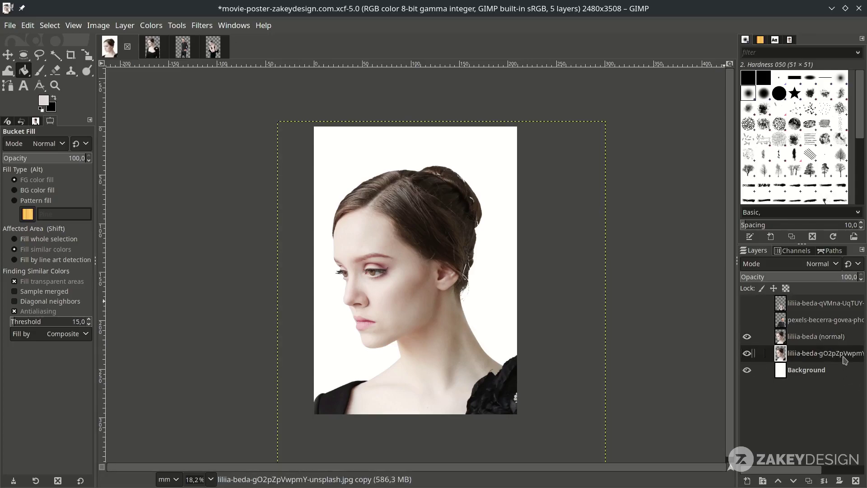
pyautogui.doubleClick(845, 360)
pyautogui.write('(soft light)')
pyautogui.press('Return')
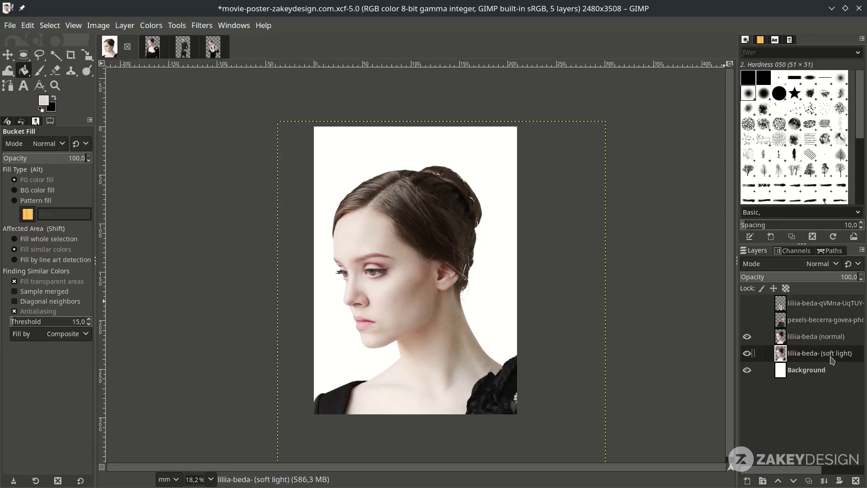
# - Set the lower copy to Soft light mode, hide the normal portrait, and select Background
pyautogui.click(823, 265)
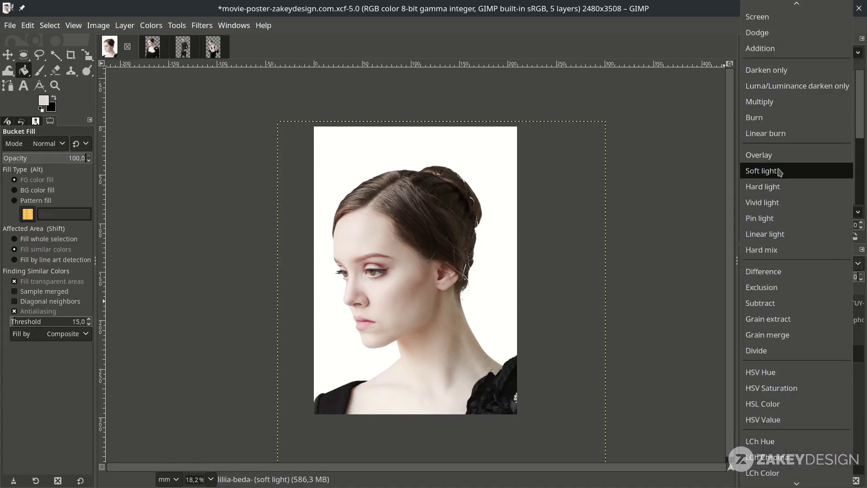
pyautogui.click(780, 172)
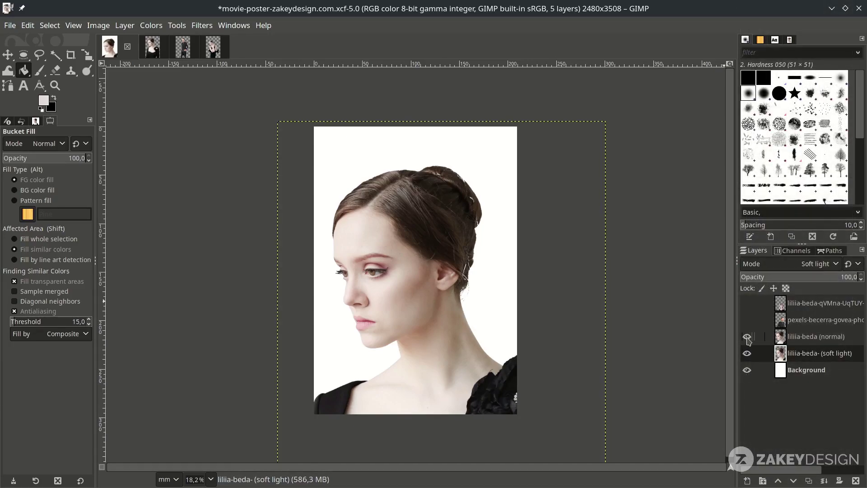
pyautogui.click(747, 337)
pyautogui.click(799, 371)
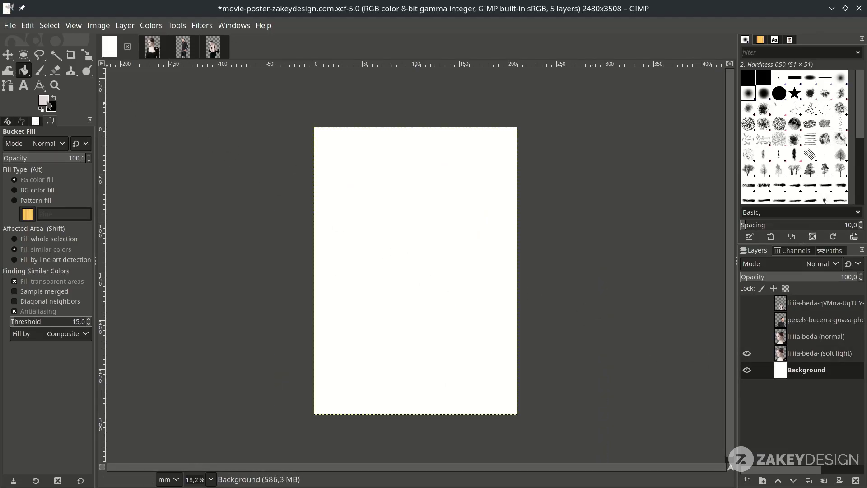
# - Fill the white Background layer with pale pink (f1eaea) using Bucket Fill
pyautogui.click(47, 102)
pyautogui.moveTo(112, 140); pyautogui.dragTo(105, 129)
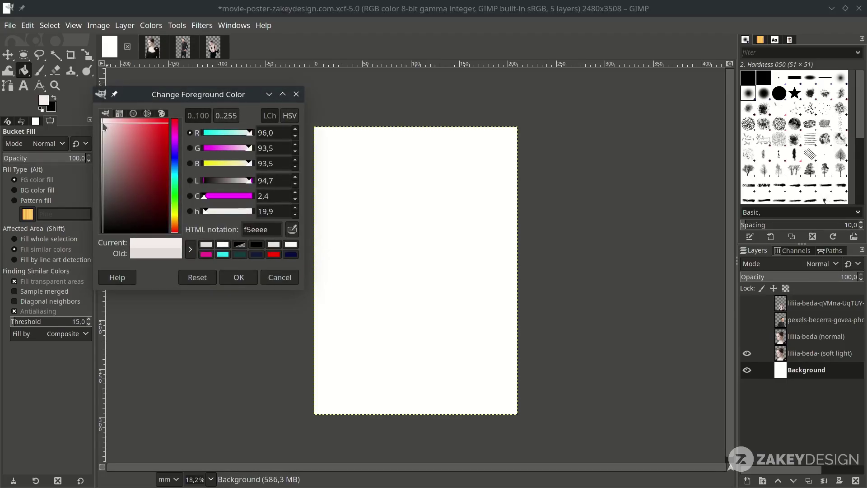
pyautogui.click(228, 276)
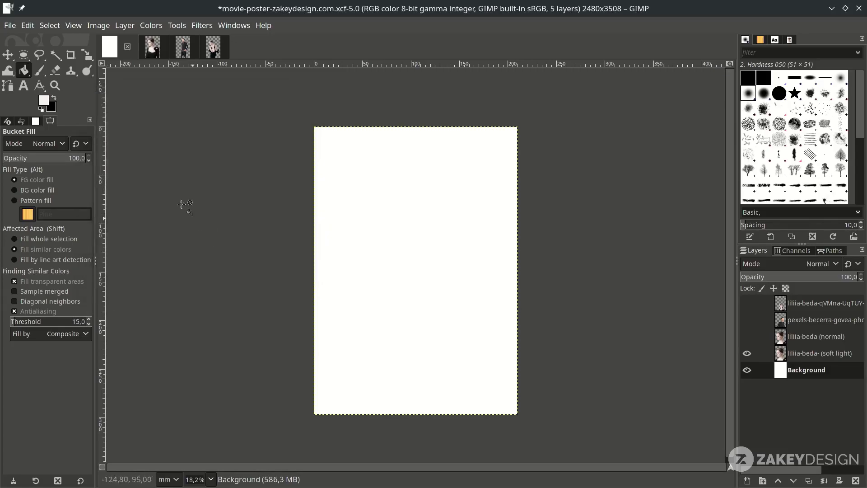
pyautogui.click(25, 71)
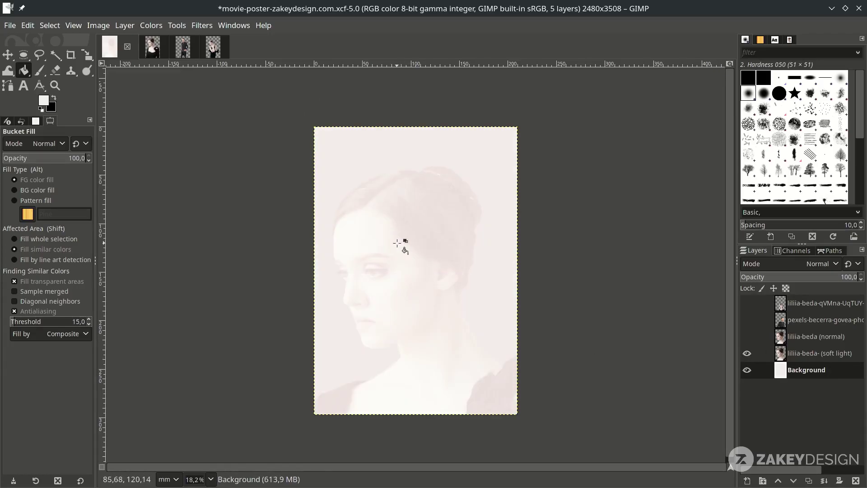
pyautogui.press('pageup')
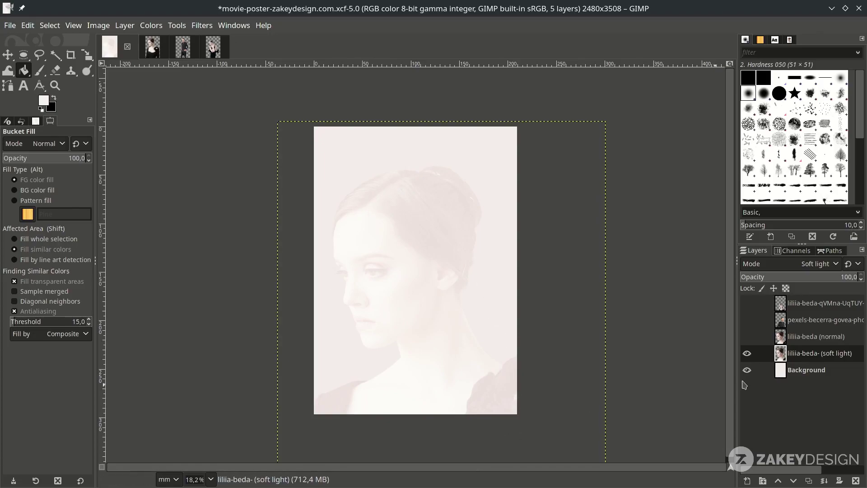
# - Show the liliia-beda (normal) layer again and give the soft-light portrait a white layer mask
pyautogui.click(814, 336)
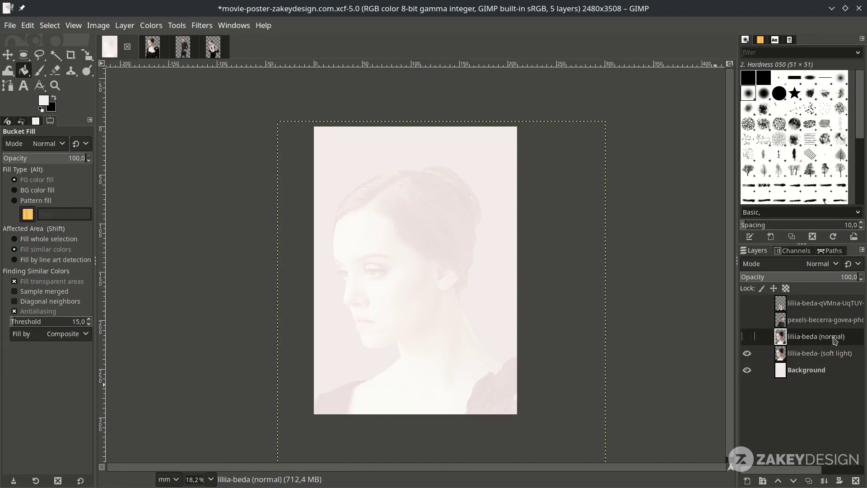
pyautogui.click(747, 338)
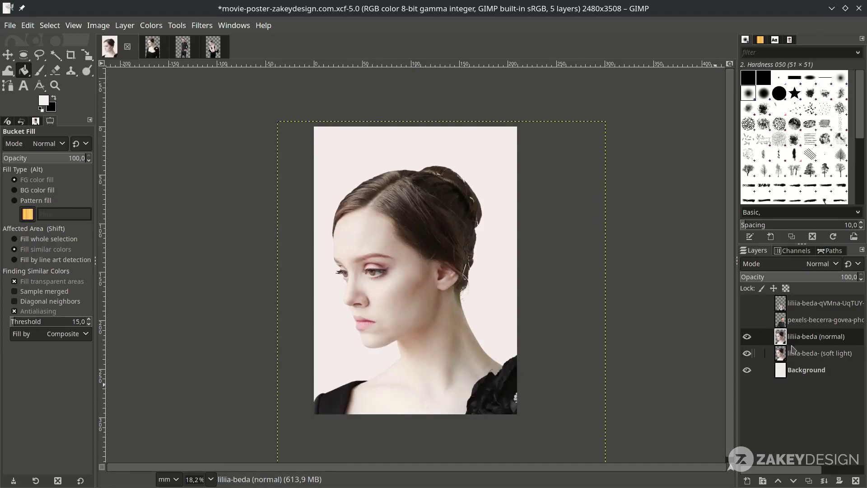
pyautogui.click(809, 353)
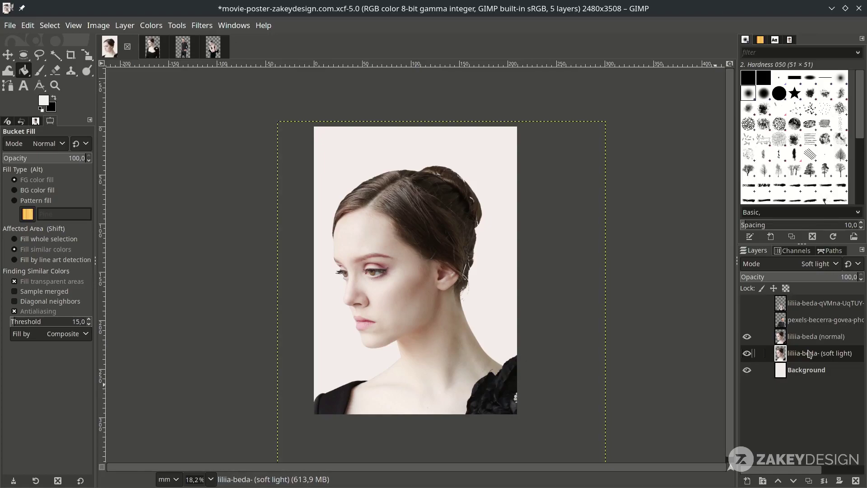
pyautogui.rightClick(809, 354)
pyautogui.click(745, 220)
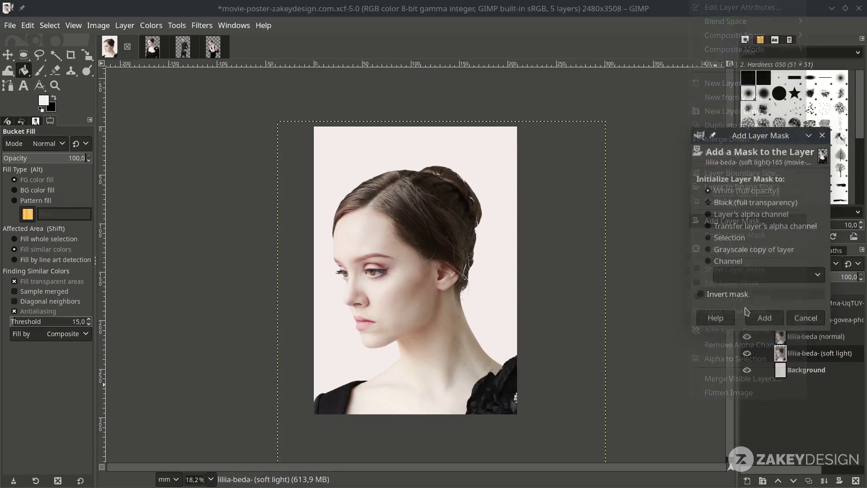
pyautogui.click(768, 321)
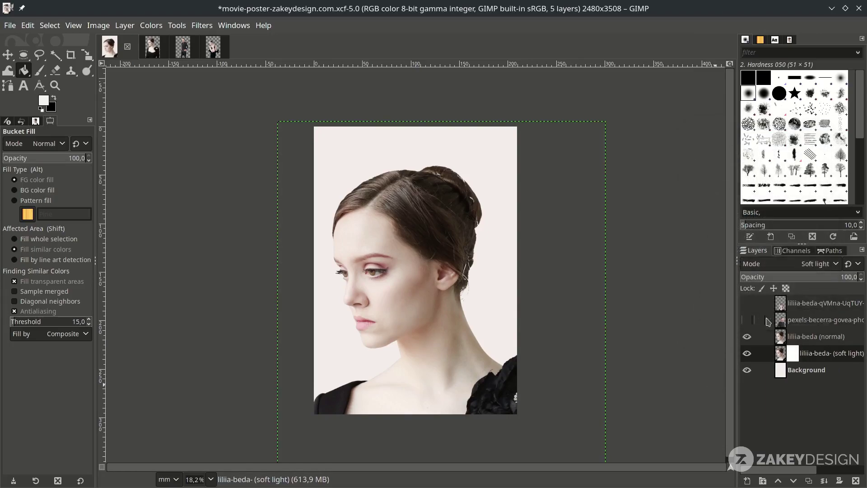
# - Add a white layer mask to the liliia-beda (normal) portrait layer
pyautogui.click(817, 337)
pyautogui.rightClick(818, 339)
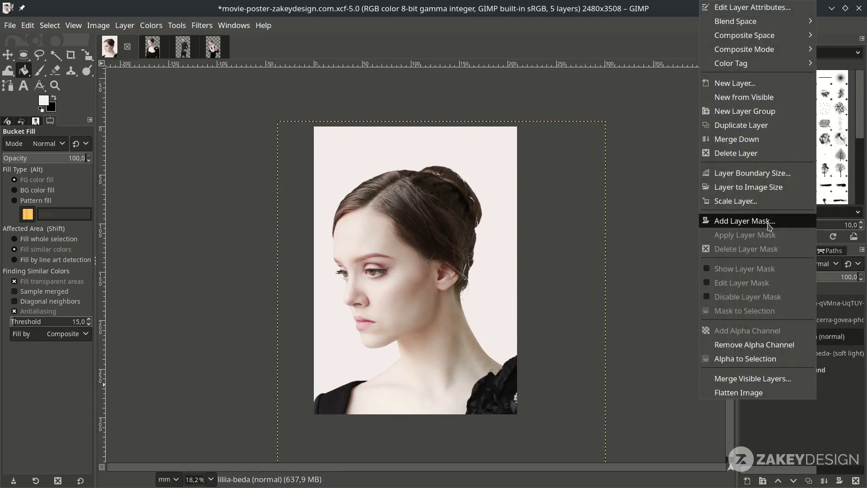
pyautogui.click(745, 220)
pyautogui.click(769, 320)
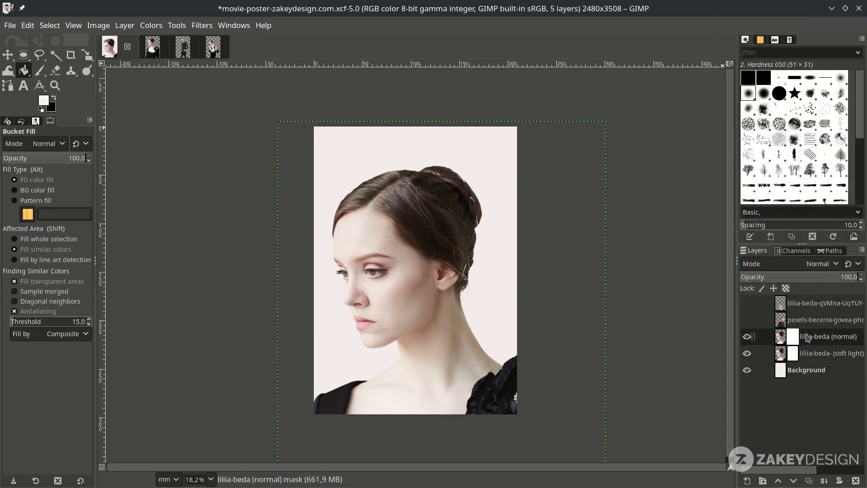
# - Set up a soft black Paintbrush and select the normal portrait's layer mask
pyautogui.click(40, 72)
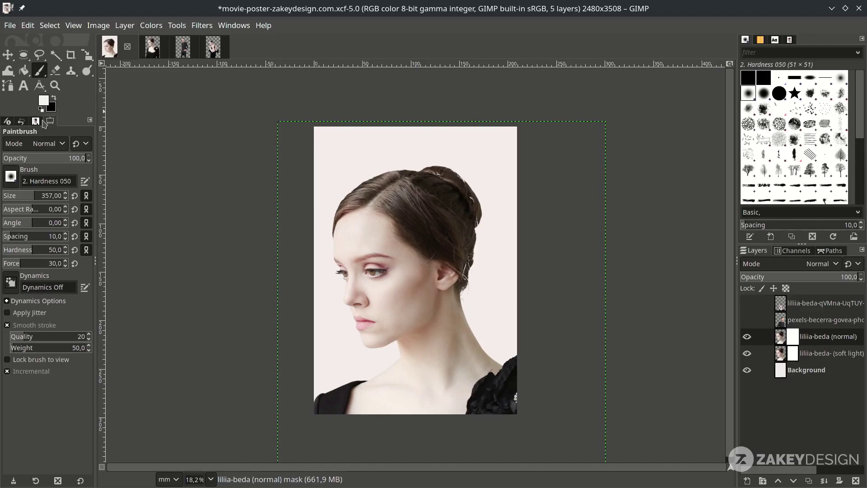
pyautogui.click(54, 99)
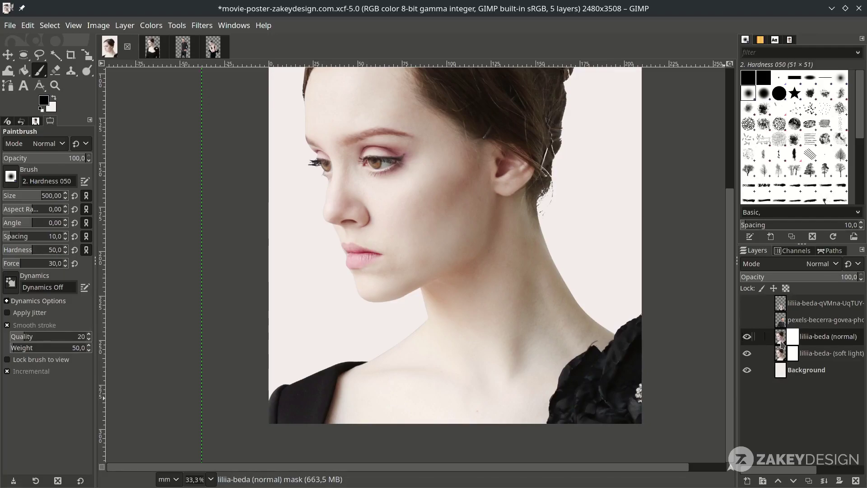
pyautogui.click(806, 354)
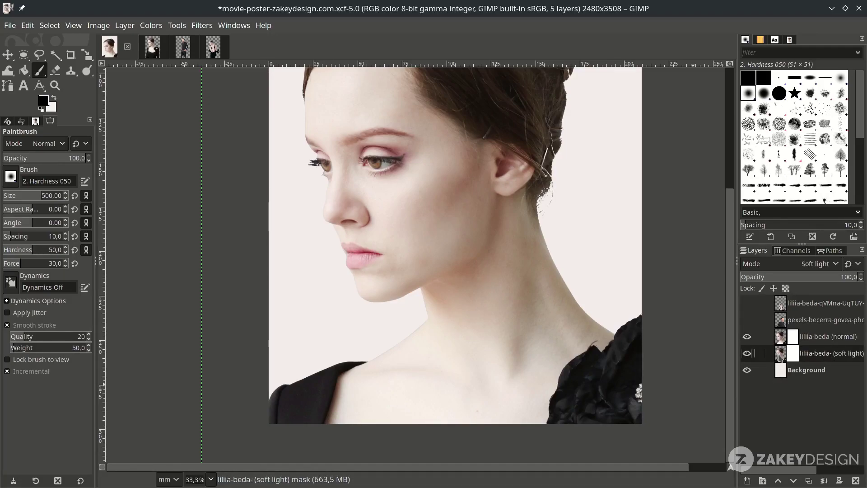
pyautogui.click(820, 339)
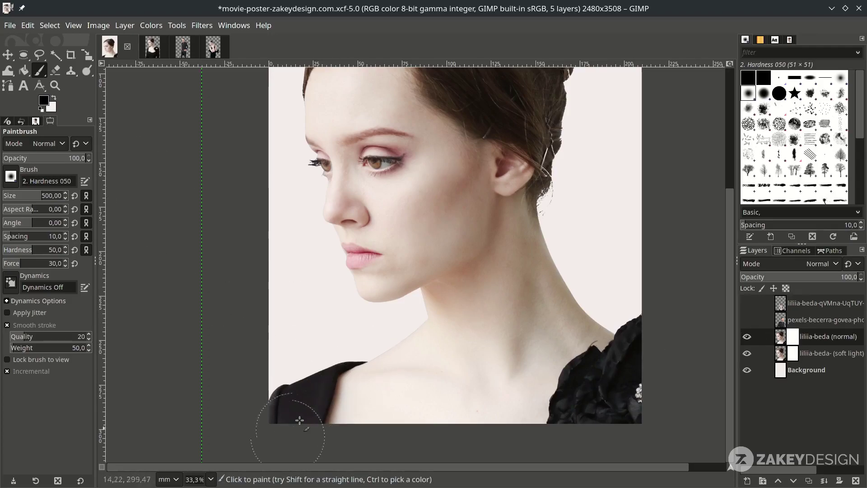
# - Paint black on the normal portrait mask to fade the dress and shoulders
pyautogui.click(283, 416)
pyautogui.moveTo(283, 417)
pyautogui.mouseDown()
pyautogui.moveTo(295, 402)
pyautogui.moveTo(282, 393)
pyautogui.moveTo(341, 377)
pyautogui.mouseUp()
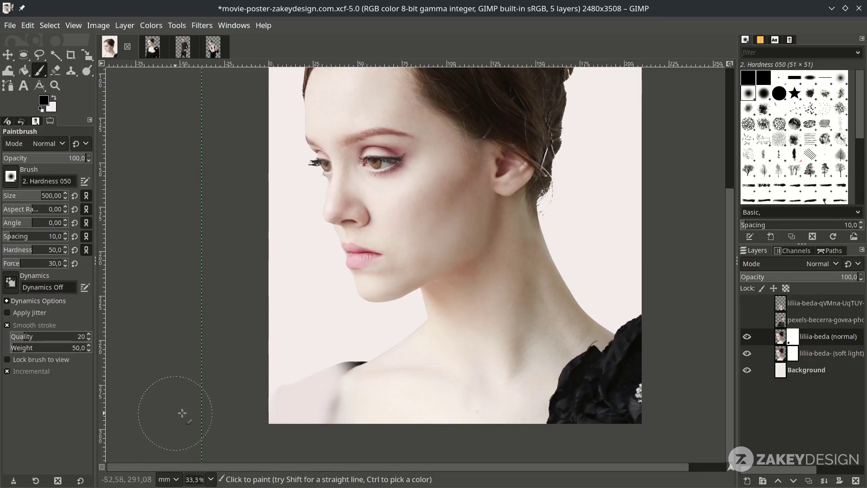
pyautogui.moveTo(291, 404)
pyautogui.mouseDown()
pyautogui.moveTo(590, 402)
pyautogui.moveTo(470, 400)
pyautogui.moveTo(501, 365)
pyautogui.mouseUp()
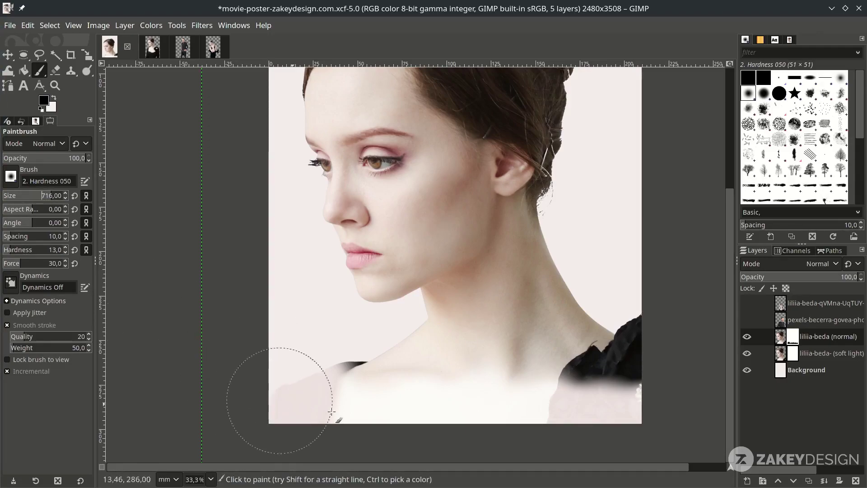
pyautogui.moveTo(518, 406); pyautogui.dragTo(557, 397)
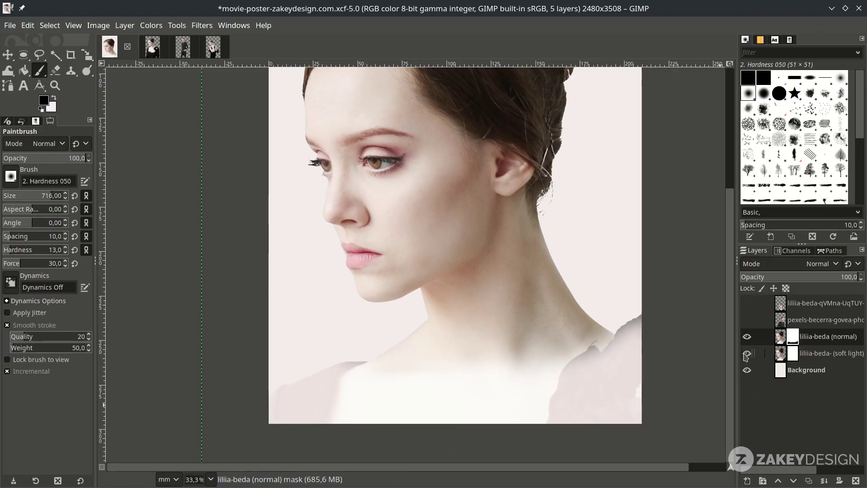
pyautogui.scroll(-1, 545, 405)
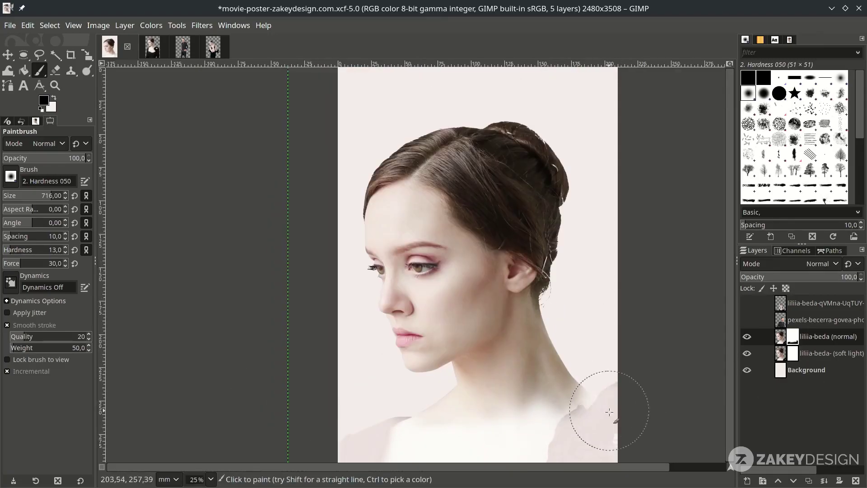
pyautogui.scroll(1, 582, 434)
pyautogui.scroll(-2, 565, 451)
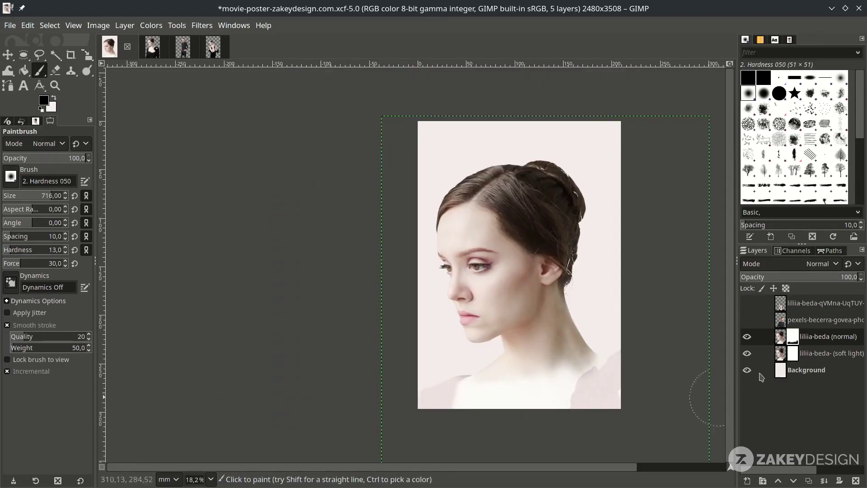
# - Fade the bottom of the soft-light portrait with black on its mask
pyautogui.click(793, 356)
pyautogui.scroll(2, 654, 447)
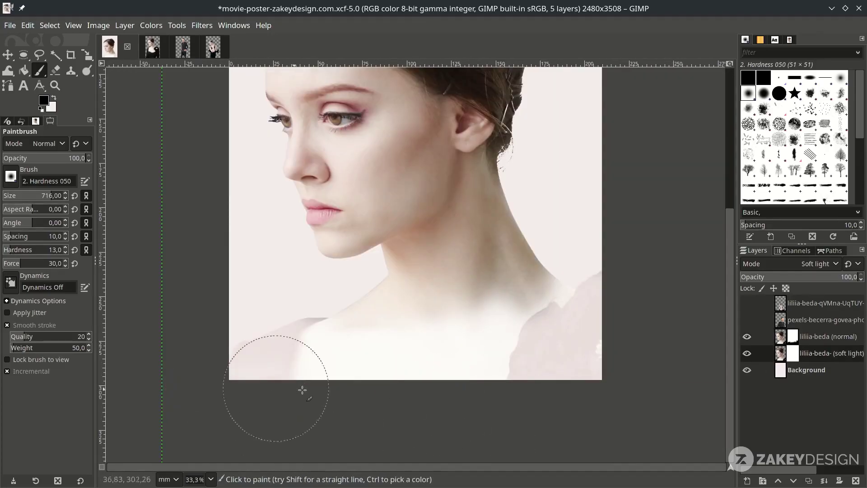
pyautogui.moveTo(242, 384); pyautogui.dragTo(539, 377)
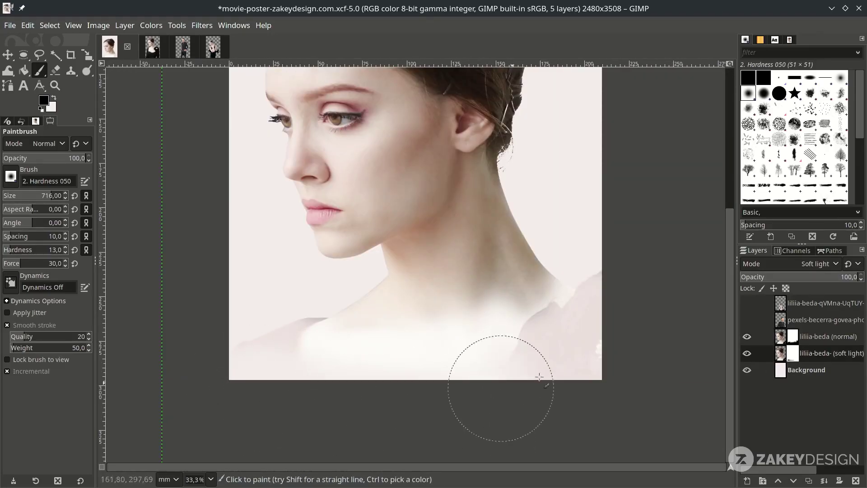
pyautogui.scroll(-1, 591, 400)
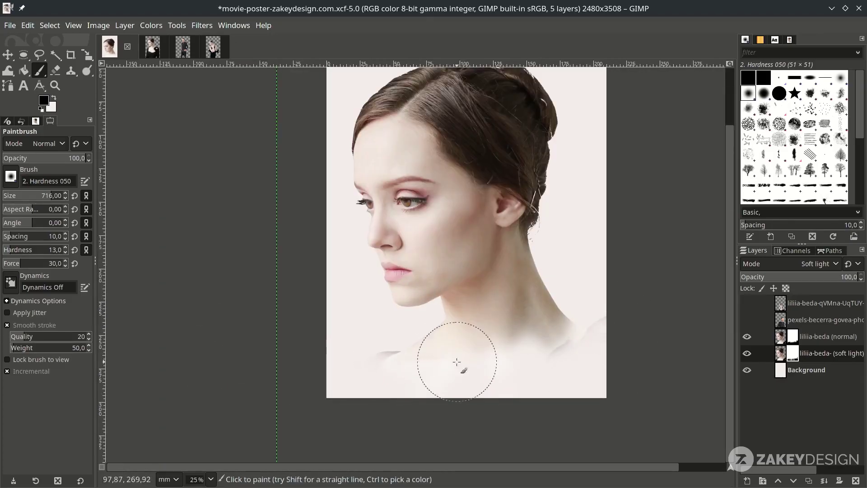
pyautogui.scroll(-2, 457, 361)
pyautogui.scroll(3, 442, 391)
# - Compare both portrait masks to check the fade, then select the pexels-becerra layer
pyautogui.click(744, 343)
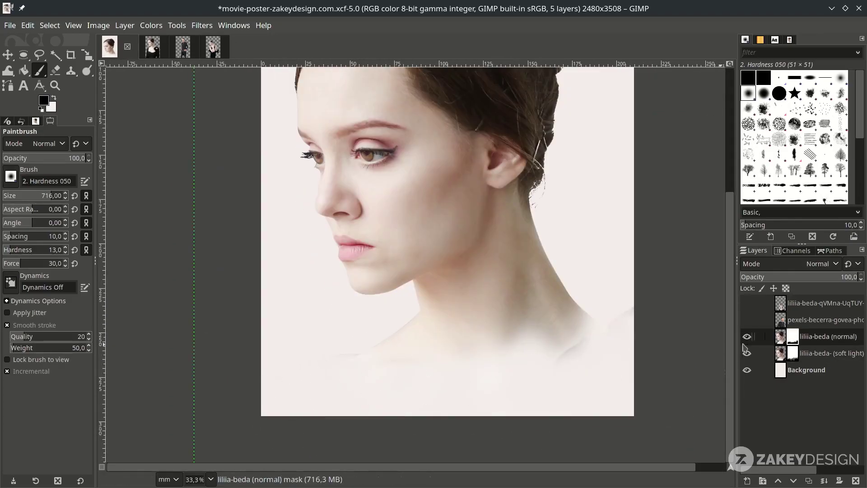
pyautogui.click(746, 352)
pyautogui.scroll(-2, 406, 368)
pyautogui.scroll(1, 422, 370)
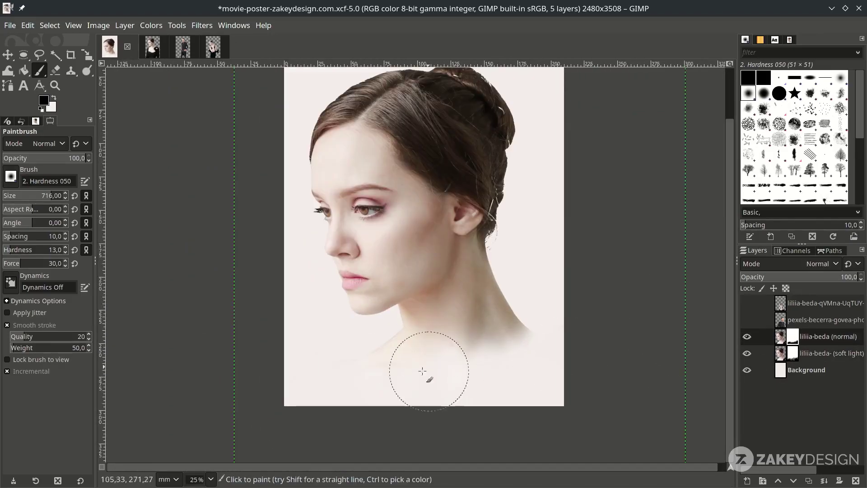
pyautogui.scroll(-1, 447, 382)
pyautogui.scroll(1, 488, 372)
pyautogui.scroll(-1, 507, 368)
pyautogui.scroll(1, 564, 343)
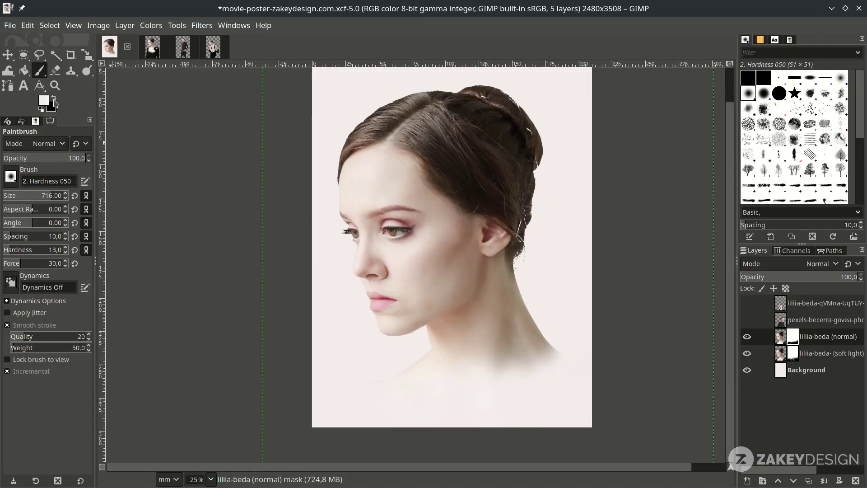
pyautogui.click(795, 357)
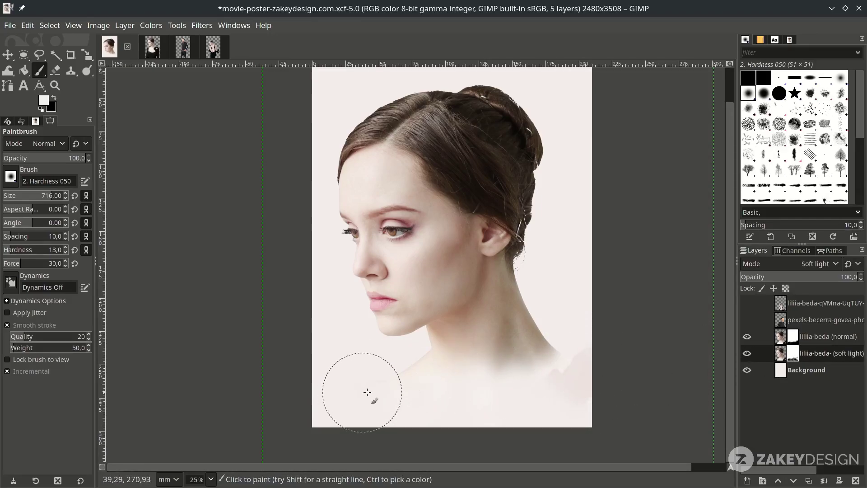
pyautogui.keyDown('ctrl'); pyautogui.scroll(-1, 540, 378); pyautogui.keyUp('ctrl')
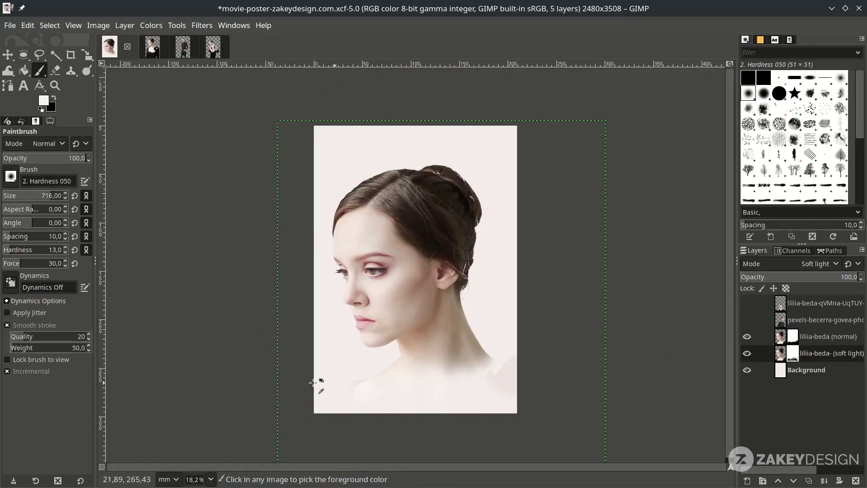
pyautogui.keyDown('ctrl'); pyautogui.scroll(1, 366, 382); pyautogui.keyUp('ctrl')
pyautogui.keyDown('ctrl'); pyautogui.scroll(-1, 447, 408); pyautogui.keyUp('ctrl')
pyautogui.keyDown('ctrl'); pyautogui.scroll(1, 438, 385); pyautogui.keyUp('ctrl')
pyautogui.scroll(-1, 438, 386)
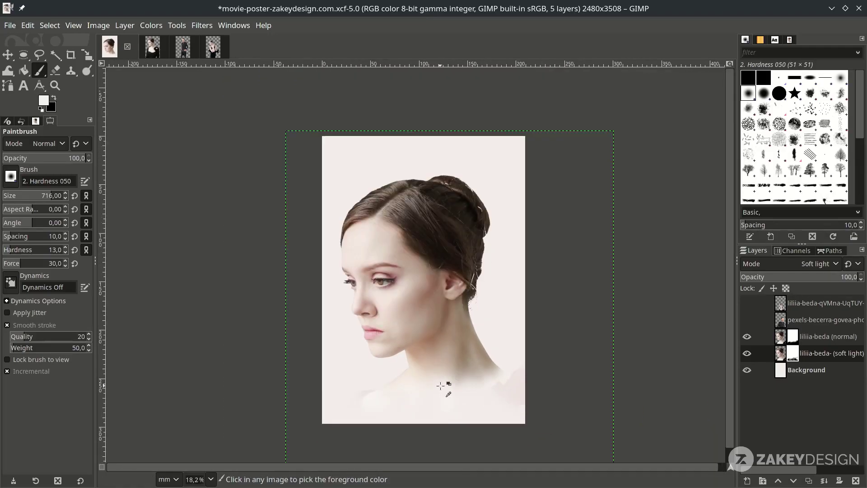
pyautogui.click(748, 323)
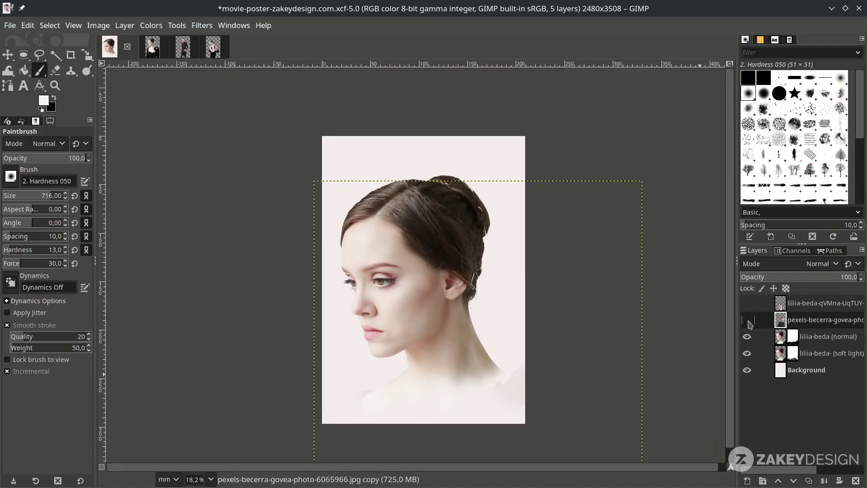
# - Show the pexels-becerra layer, duplicate it, and rename the lower copy '(soft light)'
pyautogui.click(748, 320)
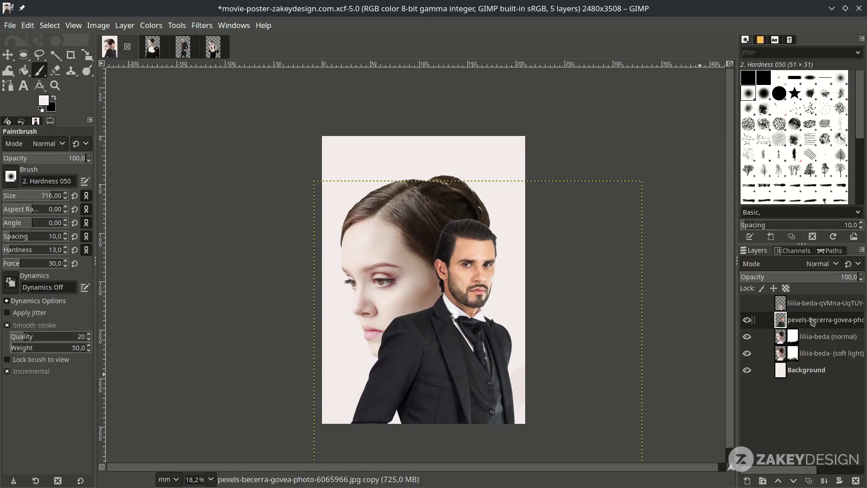
pyautogui.click(809, 480)
pyautogui.click(820, 336)
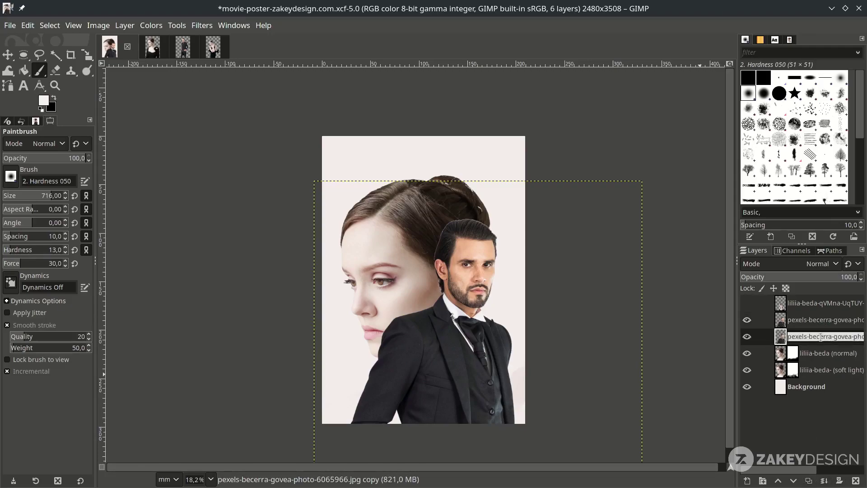
pyautogui.click(829, 337)
pyautogui.write('(soft ligh')
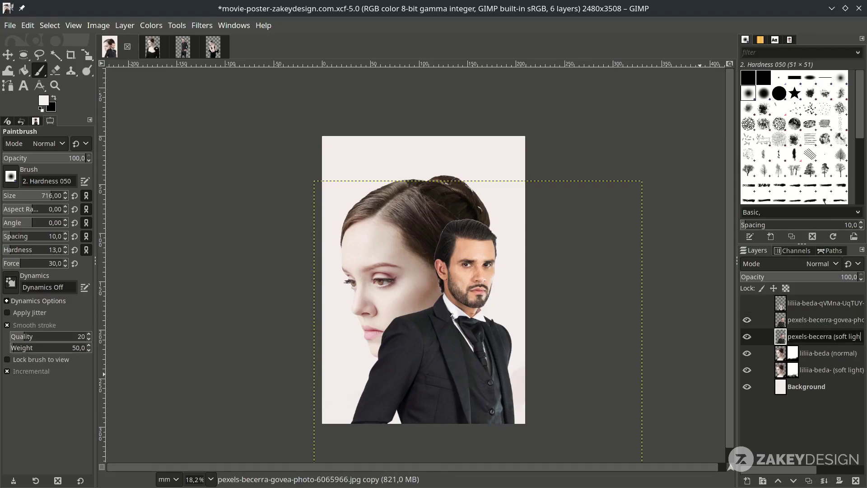
pyautogui.write('t)')
pyautogui.press('Tab')
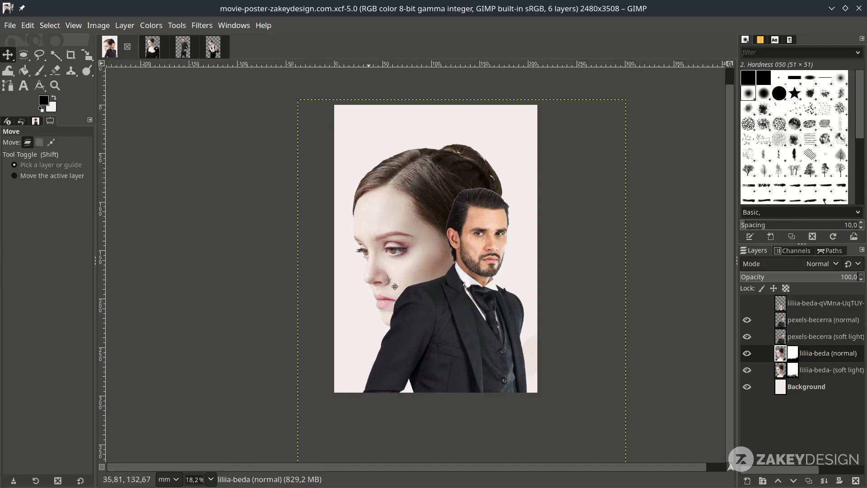
# - Load liliia-beda (normal)'s alpha as a selection and mask pexels-becerra (normal) with it
pyautogui.rightClick(816, 359)
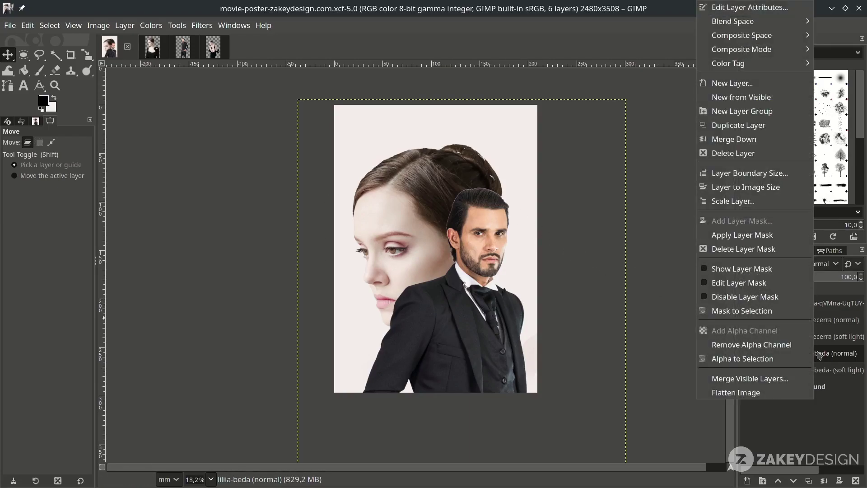
pyautogui.click(795, 362)
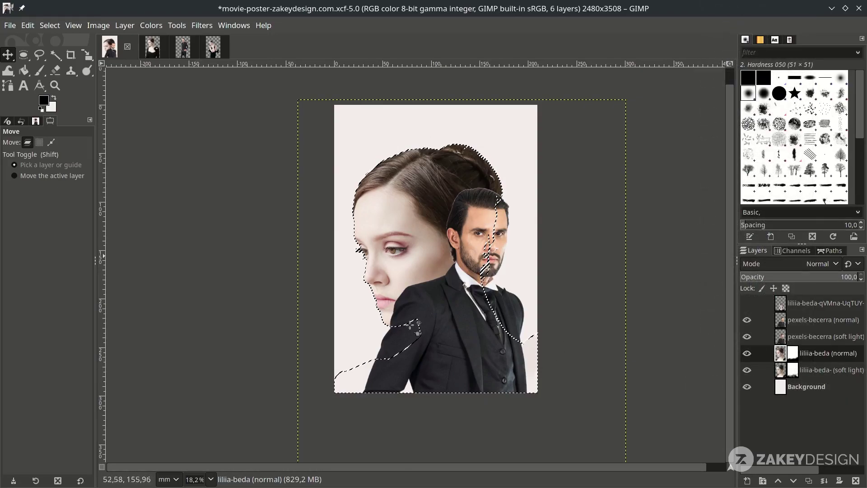
pyautogui.click(837, 321)
pyautogui.rightClick(837, 321)
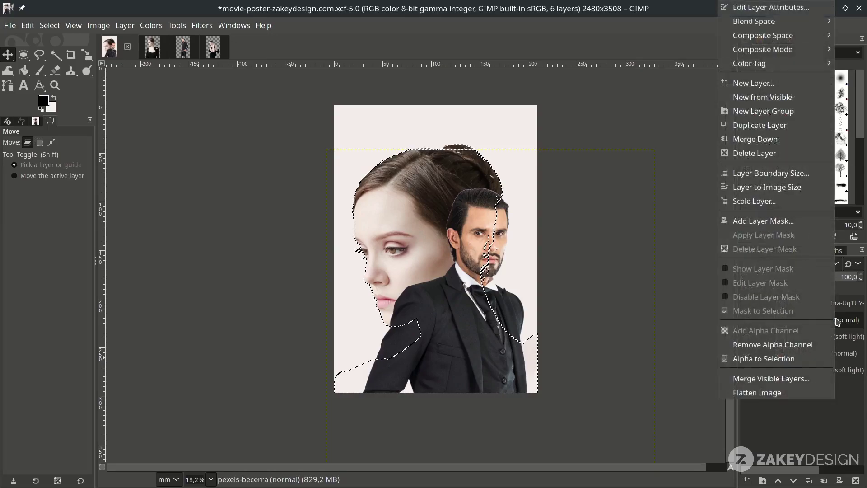
pyautogui.click(783, 221)
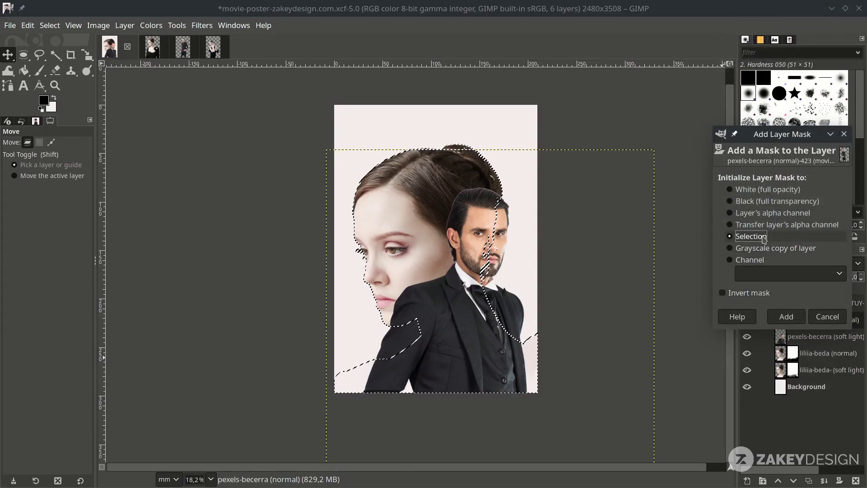
pyautogui.click(788, 317)
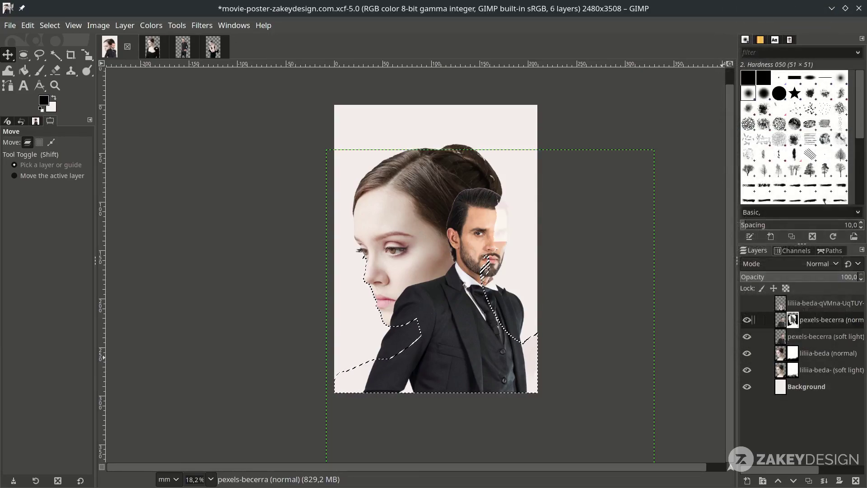
# - Add a selection-based layer mask to the pexels-becerra (soft light) copy
pyautogui.click(812, 337)
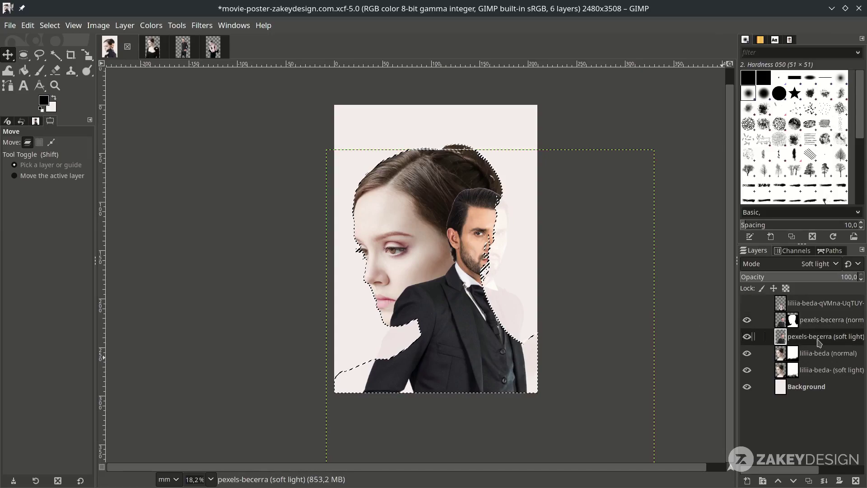
pyautogui.scroll(1, 467, 282)
pyautogui.scroll(1, 468, 283)
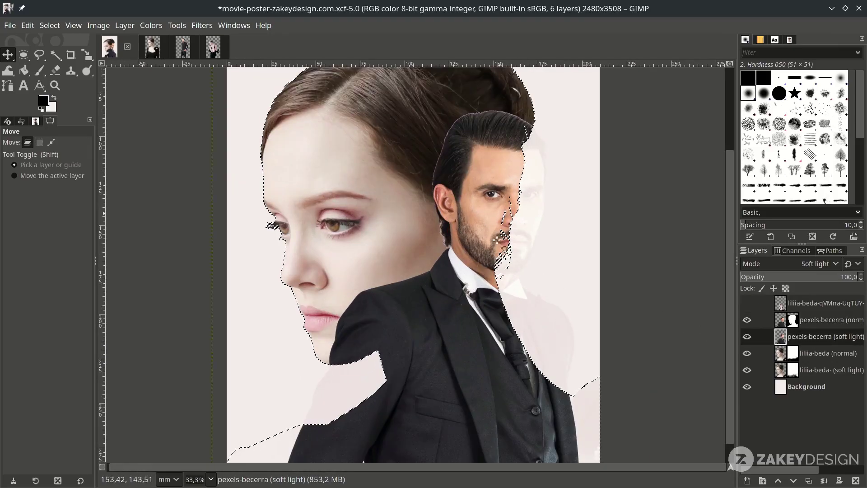
pyautogui.scroll(-1, 331, 408)
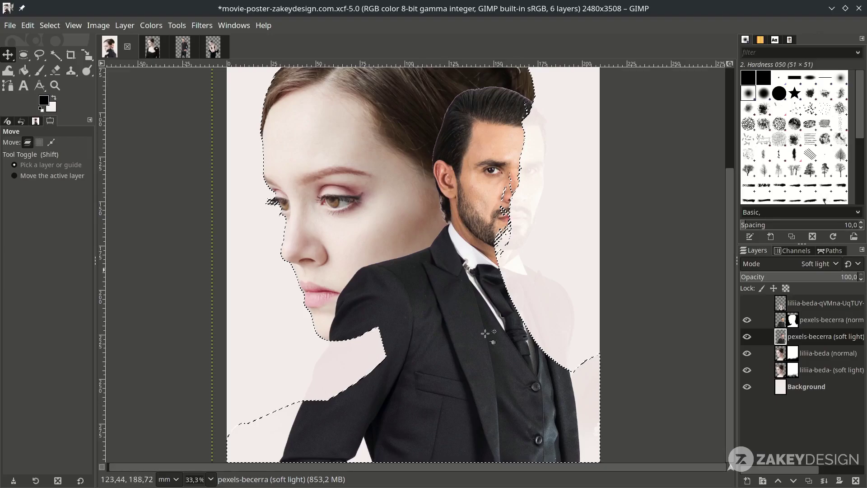
pyautogui.click(830, 320)
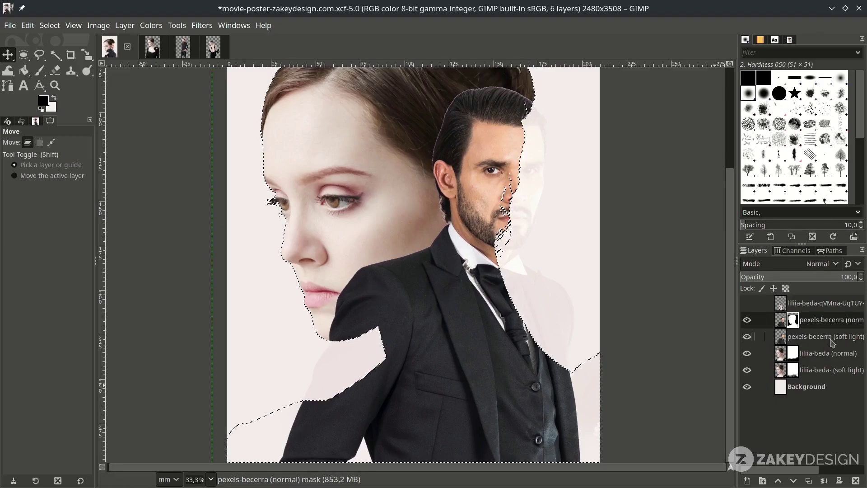
pyautogui.click(832, 336)
pyautogui.rightClick(832, 342)
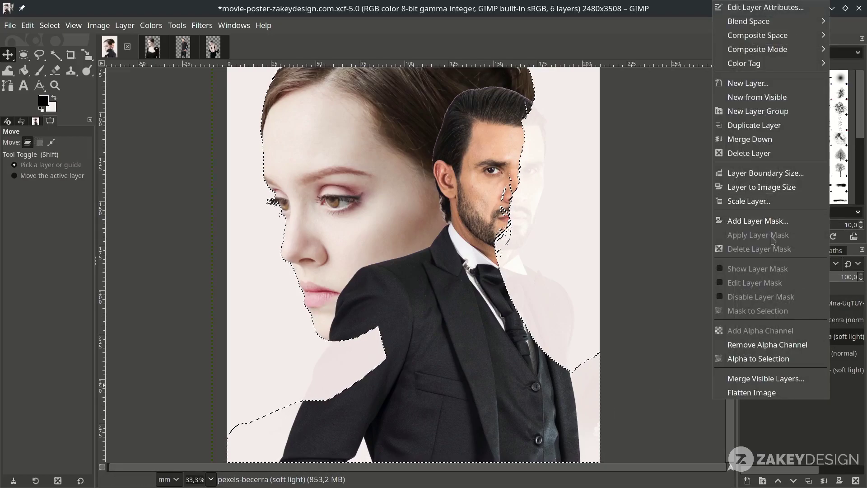
pyautogui.click(768, 220)
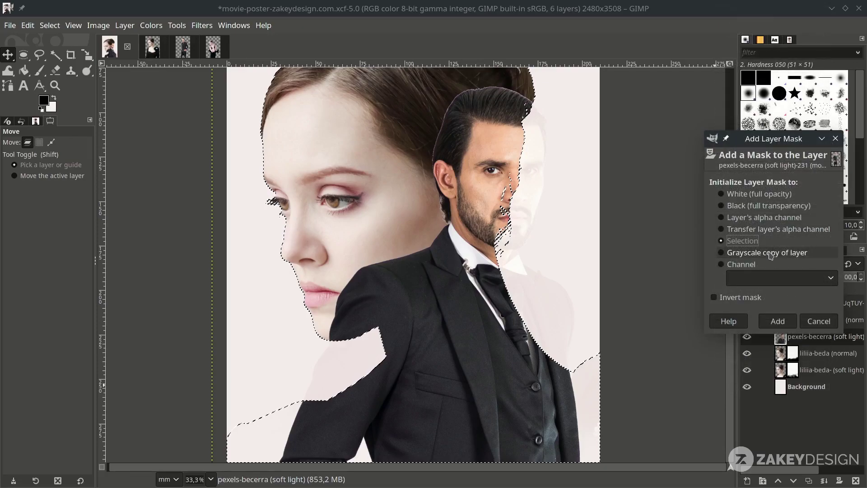
pyautogui.click(777, 321)
# - Clear the selection with Select > None
pyautogui.press('-')
pyautogui.press('-')
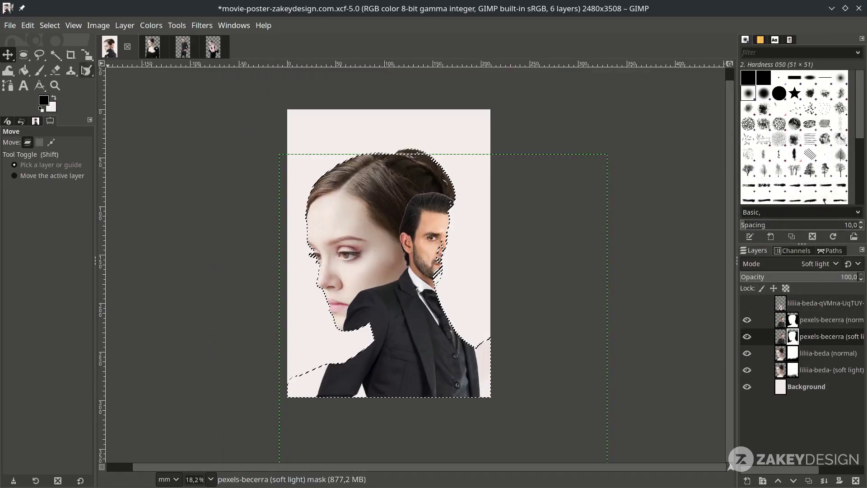
pyautogui.click(50, 26)
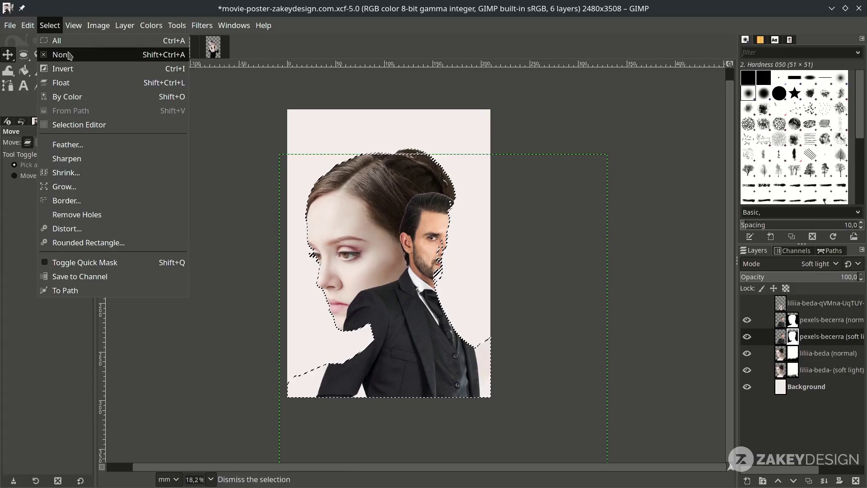
pyautogui.click(58, 54)
# - Select the pexels-becerra (normal) layer and set up a white Paintbrush
pyautogui.press('pageup')
pyautogui.press('+')
pyautogui.press('+')
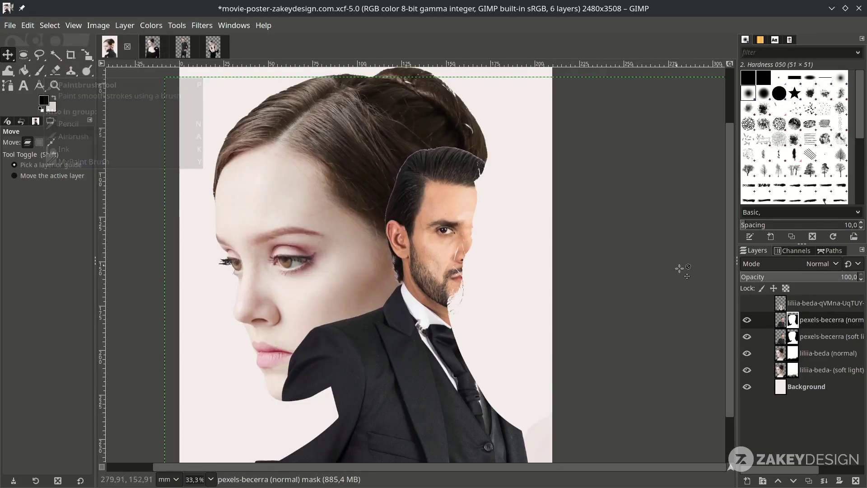
pyautogui.click(41, 72)
pyautogui.scroll(-3, 496, 259)
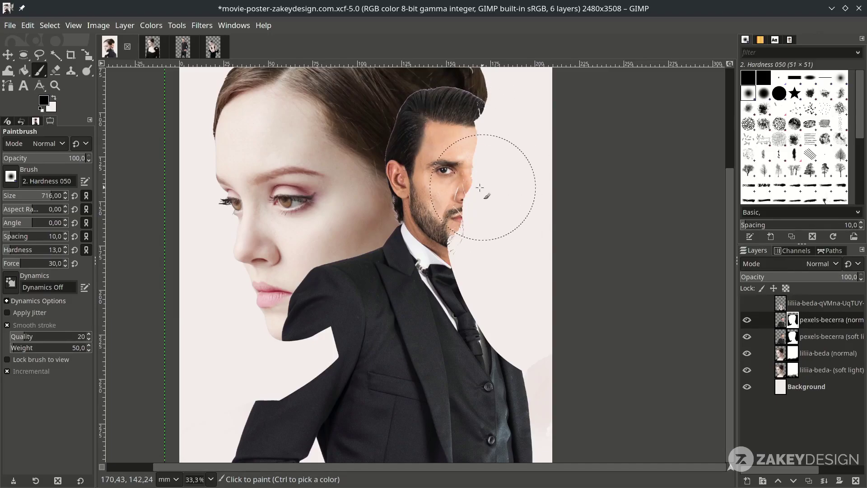
pyautogui.click(54, 102)
pyautogui.click(43, 100)
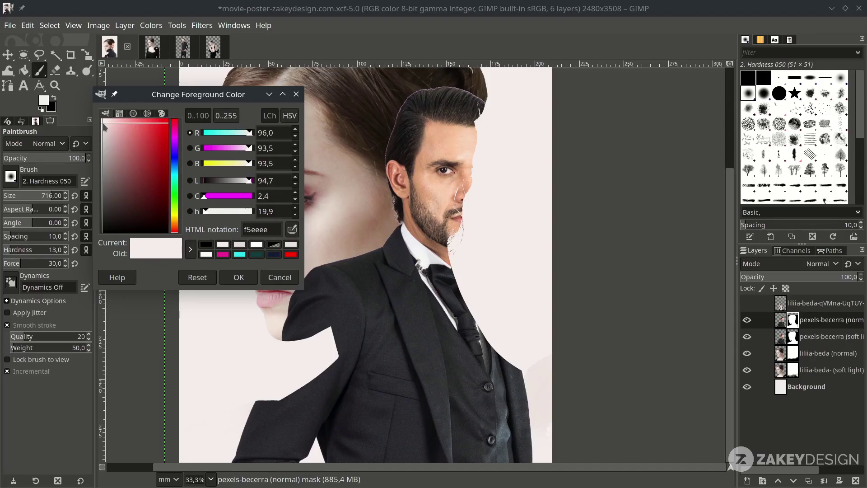
pyautogui.moveTo(105, 127); pyautogui.dragTo(100, 119)
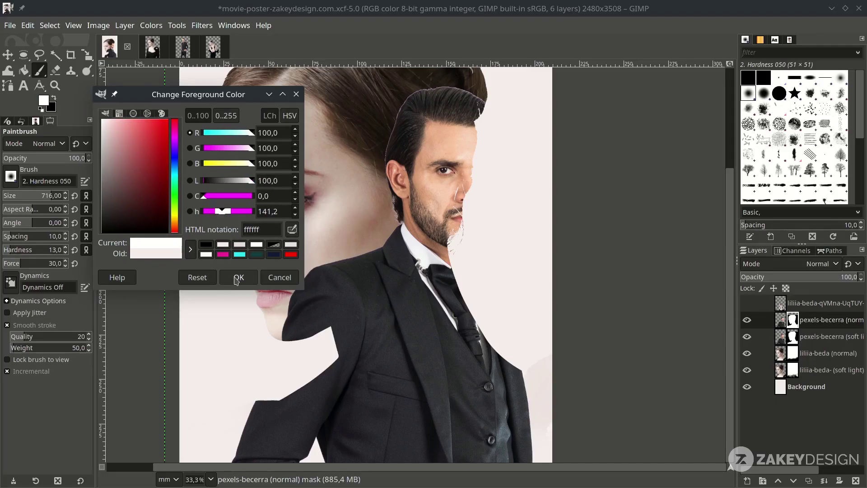
pyautogui.click(236, 277)
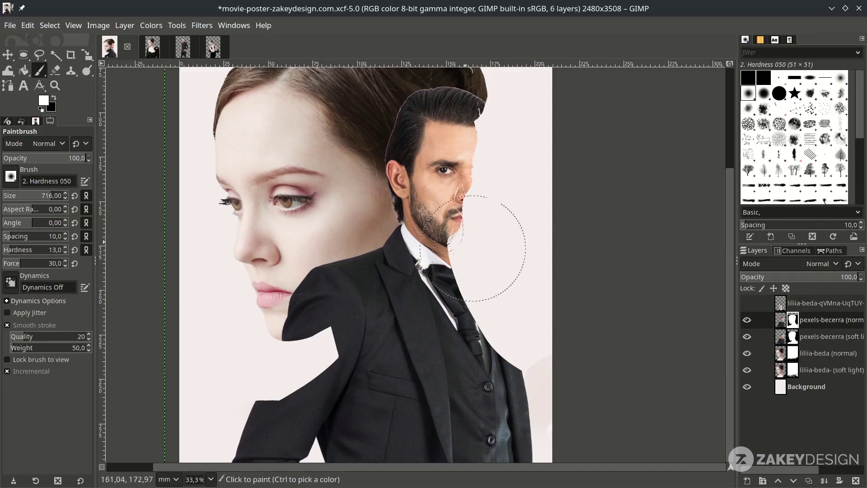
# - Paint white on the man's masks to reveal his full face and shoulder area
pyautogui.moveTo(477, 131)
pyautogui.mouseDown()
pyautogui.moveTo(522, 126)
pyautogui.moveTo(494, 196)
pyautogui.moveTo(456, 209)
pyautogui.mouseUp()
pyautogui.click(792, 336)
pyautogui.moveTo(515, 312); pyautogui.dragTo(470, 289)
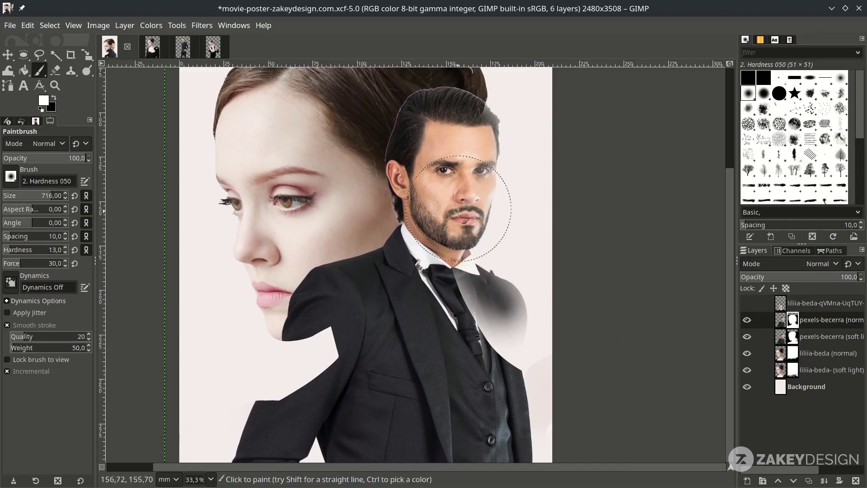
pyautogui.scroll(-2, 508, 420)
pyautogui.moveTo(479, 253)
pyautogui.mouseDown()
pyautogui.moveTo(506, 273)
pyautogui.moveTo(514, 307)
pyautogui.mouseUp()
pyautogui.scroll(-2, 288, 369)
pyautogui.scroll(1, 287, 369)
# - Paint black on the normal mask to hide the lower-left suit and around the woman's chin, then save
pyautogui.click(54, 97)
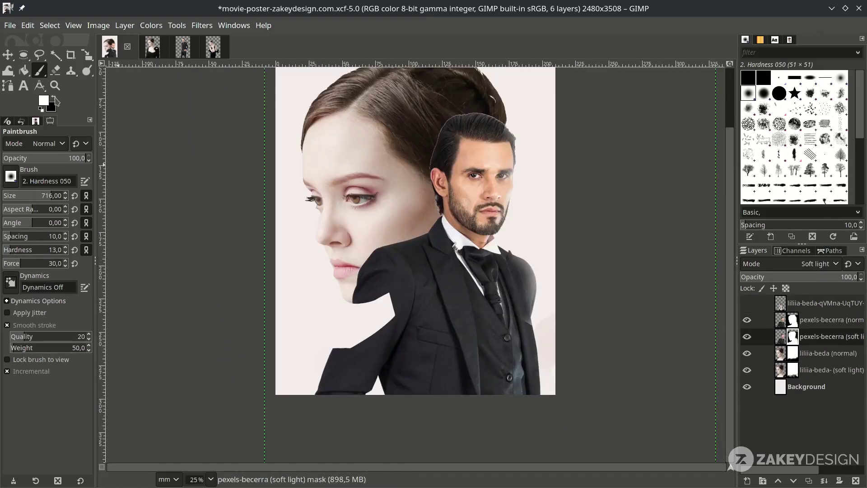
pyautogui.click(793, 320)
pyautogui.moveTo(393, 379)
pyautogui.mouseDown()
pyautogui.moveTo(333, 393)
pyautogui.moveTo(346, 350)
pyautogui.moveTo(542, 377)
pyautogui.moveTo(409, 361)
pyautogui.moveTo(379, 371)
pyautogui.mouseUp()
pyautogui.press('pagedown')
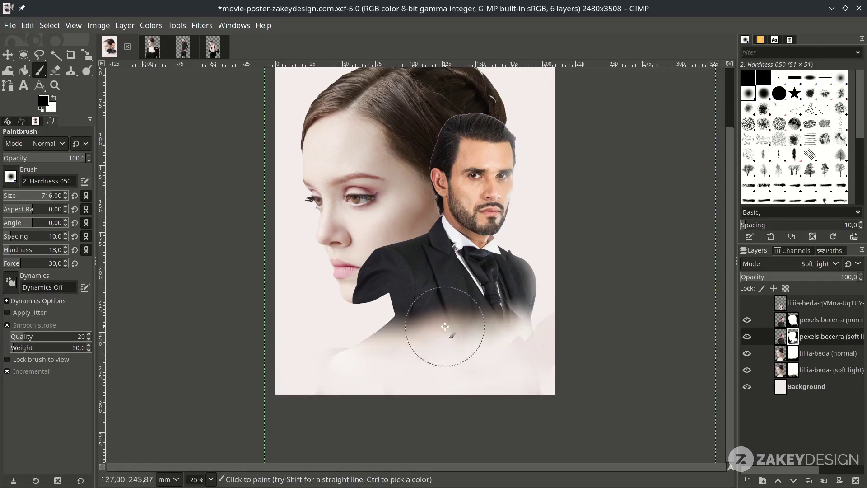
pyautogui.press('pageup')
pyautogui.moveTo(433, 343)
pyautogui.mouseDown()
pyautogui.moveTo(368, 338)
pyautogui.moveTo(434, 271)
pyautogui.mouseUp()
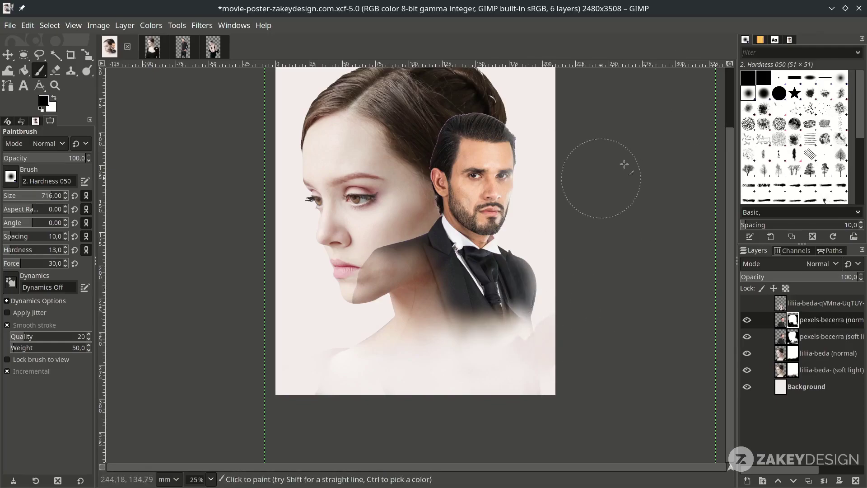
pyautogui.hotkey('ctrl', 's')
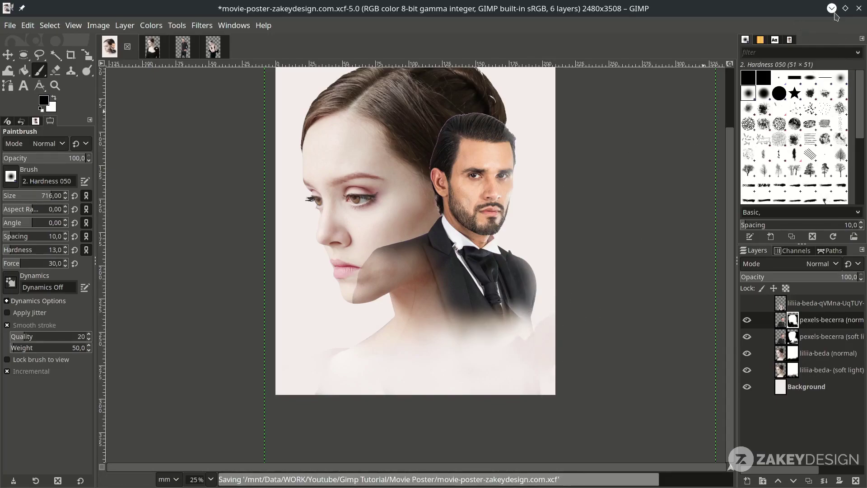
# - Touch up the suit edges on both masks with further black and white strokes
pyautogui.scroll(1, 505, 324)
pyautogui.moveTo(542, 298); pyautogui.dragTo(522, 368)
pyautogui.click(793, 335)
pyautogui.press('x')
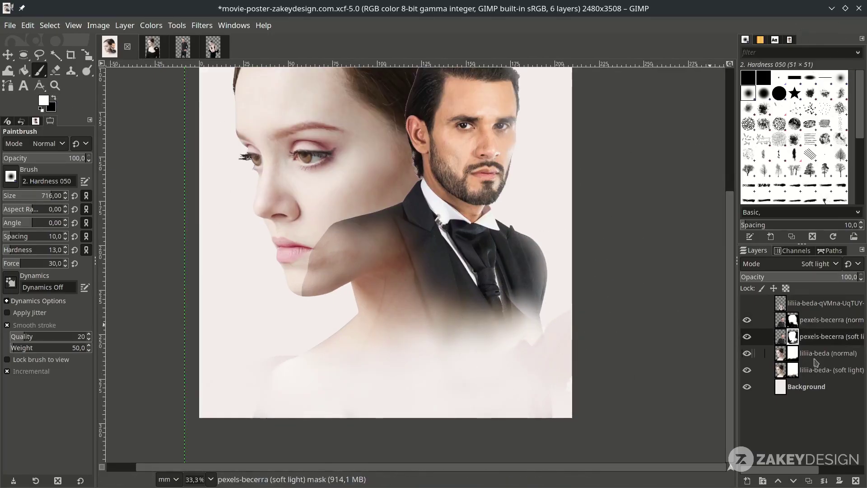
pyautogui.moveTo(537, 318); pyautogui.dragTo(499, 361)
pyautogui.scroll(3, 393, 429)
# - With a 286 black brush, hide the top of the man's hair to reveal the woman's
pyautogui.press('pageup')
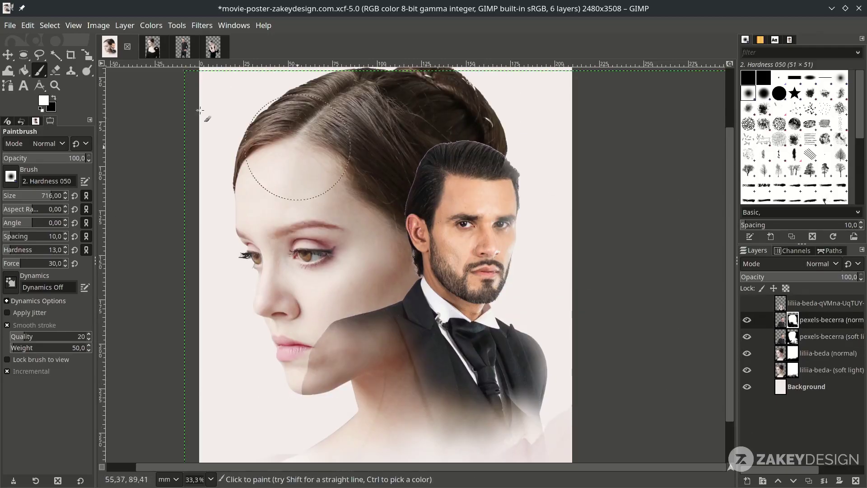
pyautogui.press('x')
pyautogui.press('[')
pyautogui.moveTo(405, 205)
pyautogui.mouseDown()
pyautogui.moveTo(474, 131)
pyautogui.moveTo(447, 136)
pyautogui.moveTo(515, 167)
pyautogui.mouseUp()
pyautogui.press('x')
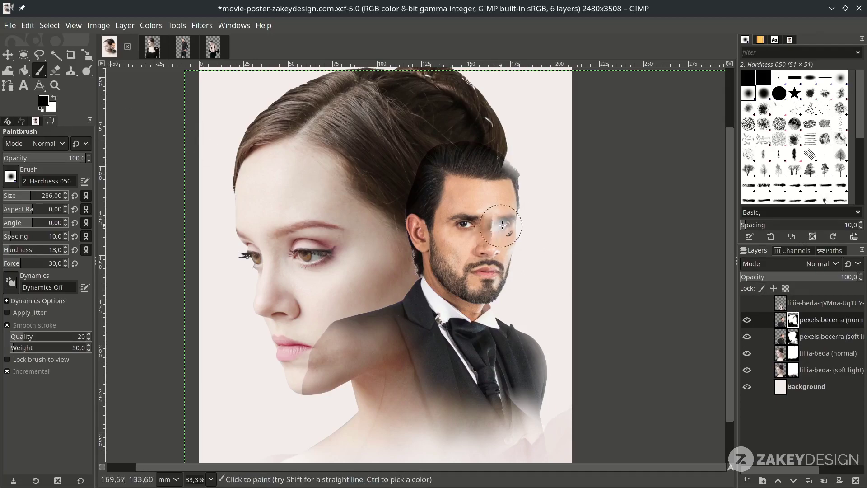
pyautogui.press('-')
pyautogui.press(']')
pyautogui.moveTo(388, 359); pyautogui.dragTo(394, 384)
pyautogui.hotkey('ctrl', 'z')
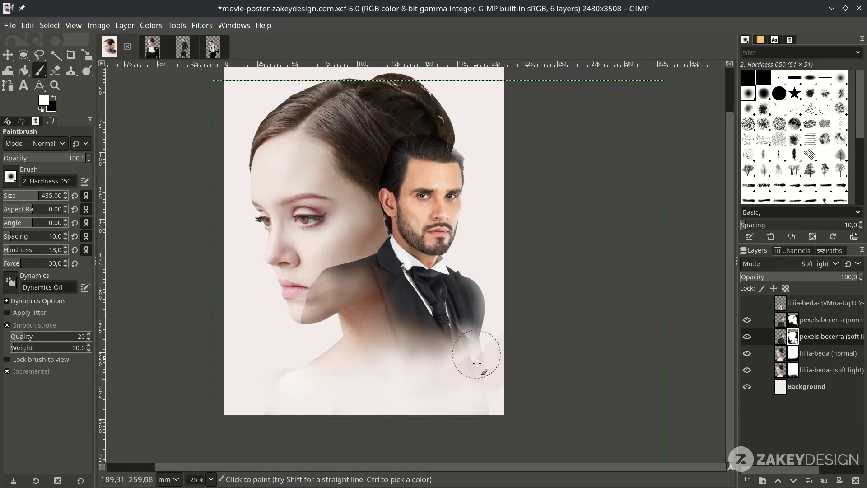
# - Enlarge the black brush to 694, recheck the layers and save the poster
pyautogui.press('pagedown')
pyautogui.press('x')
pyautogui.press(']')
pyautogui.press('pagedown')
pyautogui.press('pagedown')
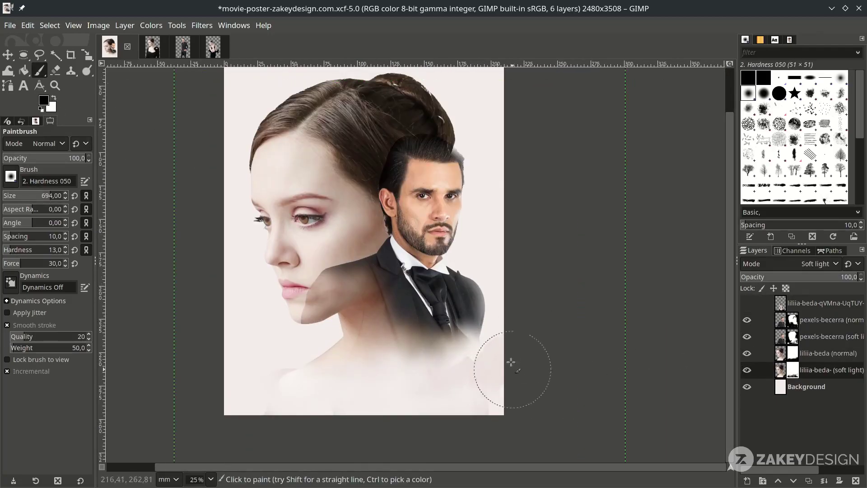
pyautogui.press('pageup')
pyautogui.press('pageup')
pyautogui.press('pageup')
pyautogui.press('-')
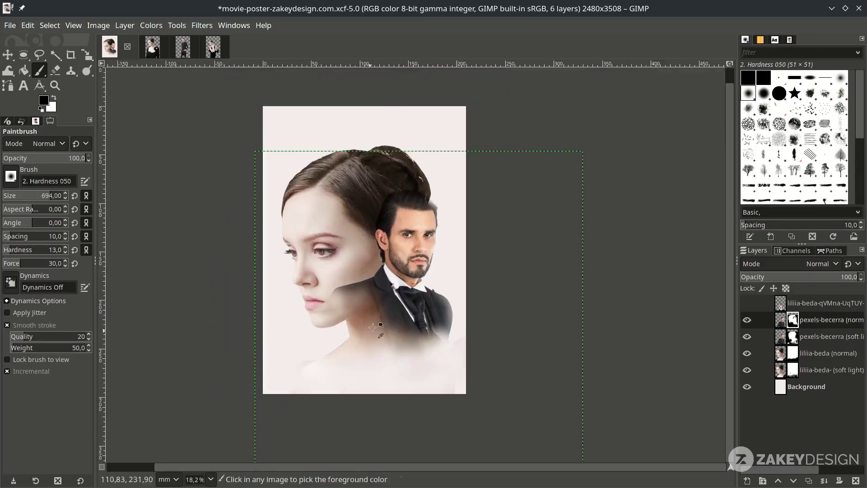
pyautogui.press('+')
pyautogui.hotkey('ctrl', 's')
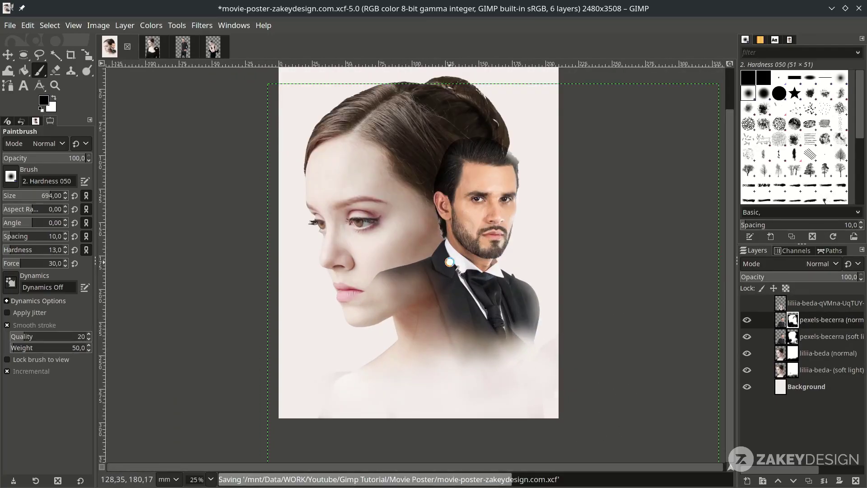
pyautogui.press('m')
pyautogui.press('-')
# - Show the small couple image layer and set its mode to Lighten only
pyautogui.press('pageup')
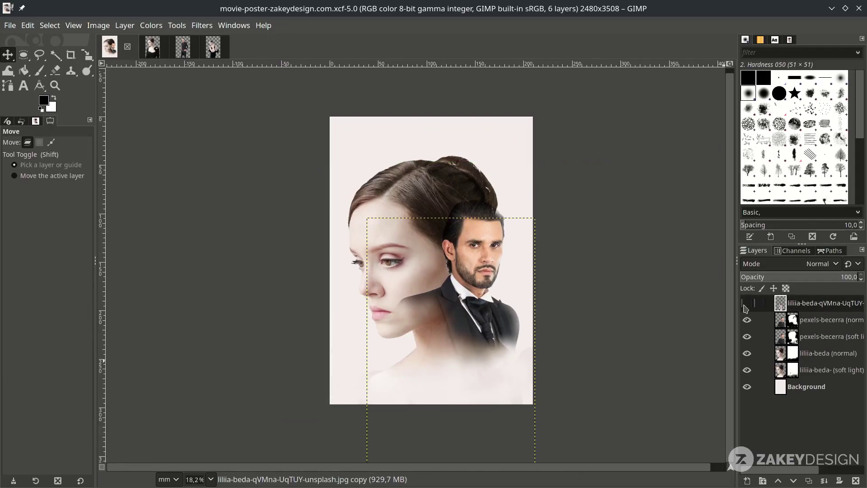
pyautogui.click(747, 303)
pyautogui.press('+')
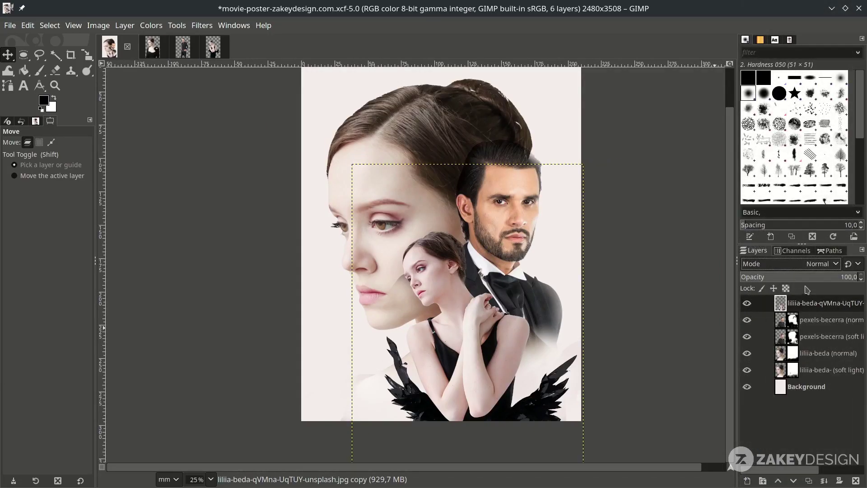
pyautogui.click(783, 265)
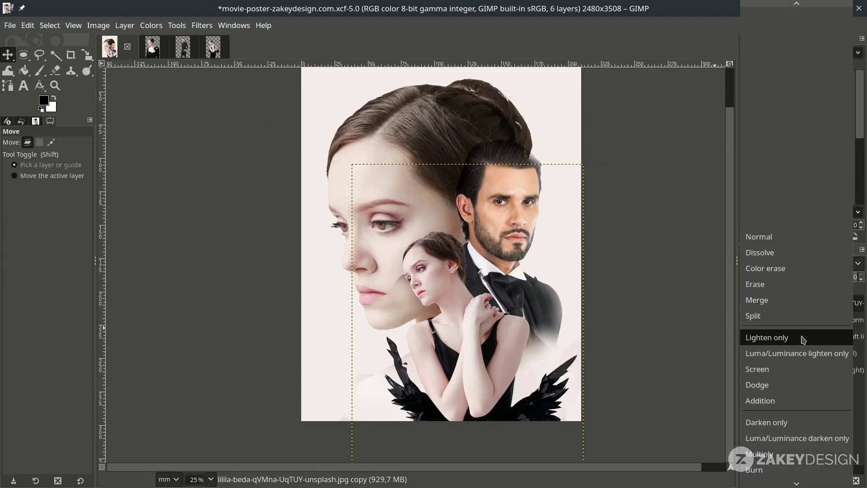
pyautogui.click(799, 342)
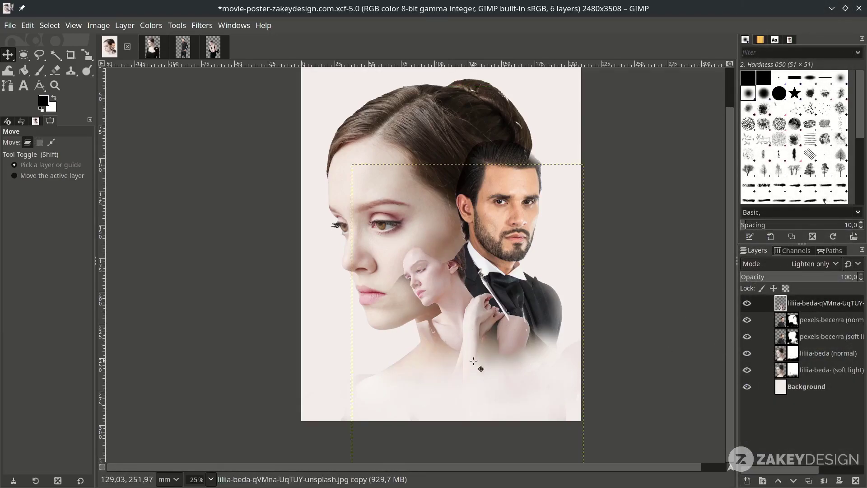
# - Nudge the couple image down below the woman's face beside the man's chest
pyautogui.moveTo(473, 364); pyautogui.dragTo(479, 359)
pyautogui.scroll(1, 472, 356)
pyautogui.scroll(-2, 478, 384)
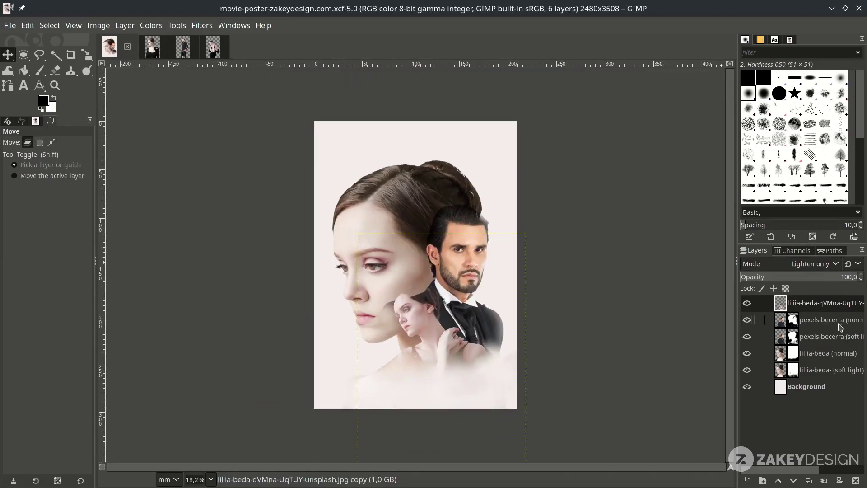
pyautogui.click(830, 320)
pyautogui.click(830, 368)
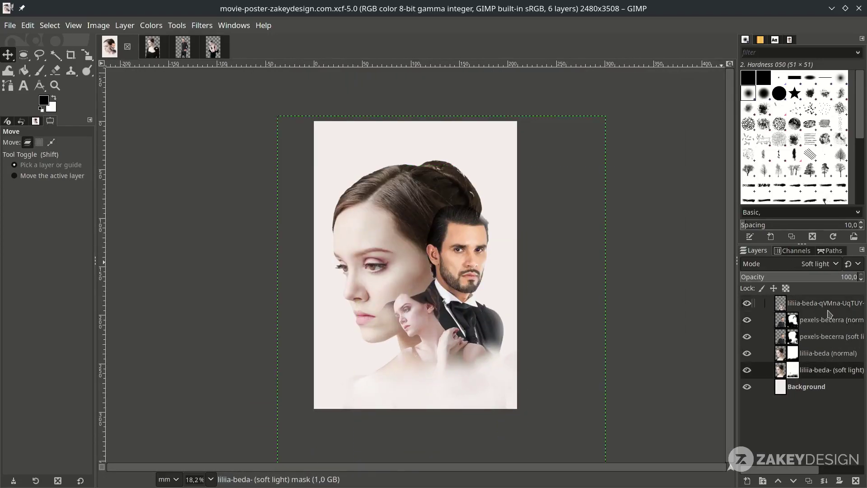
pyautogui.click(826, 303)
pyautogui.click(10, 25)
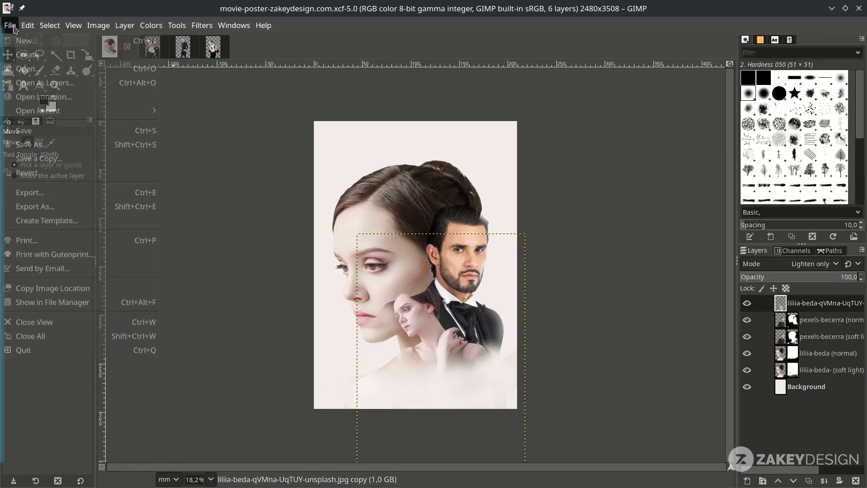
# - Open pexels-benjamin-suter-2225212.jpg as a new layer, converting it to the working colour space
pyautogui.click(31, 80)
pyautogui.click(241, 117)
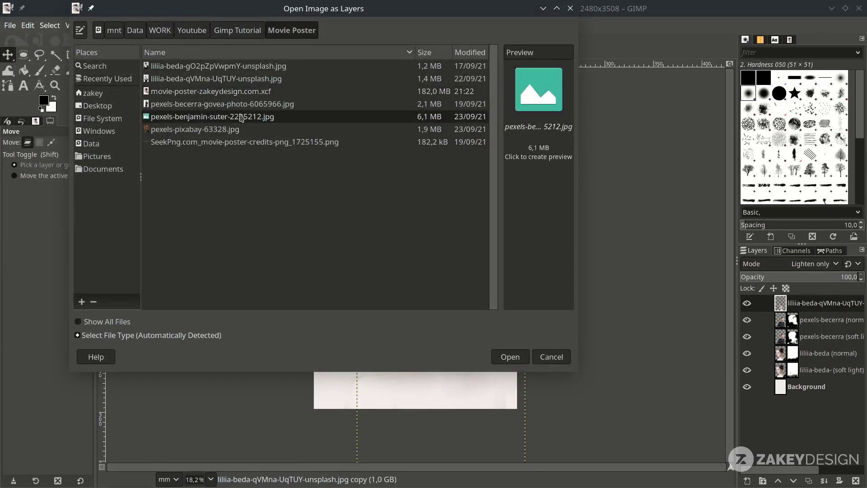
pyautogui.click(525, 354)
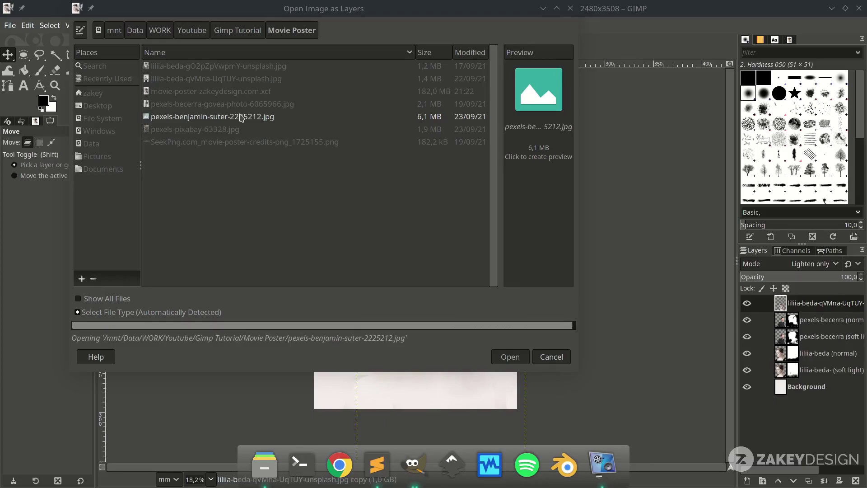
pyautogui.click(520, 320)
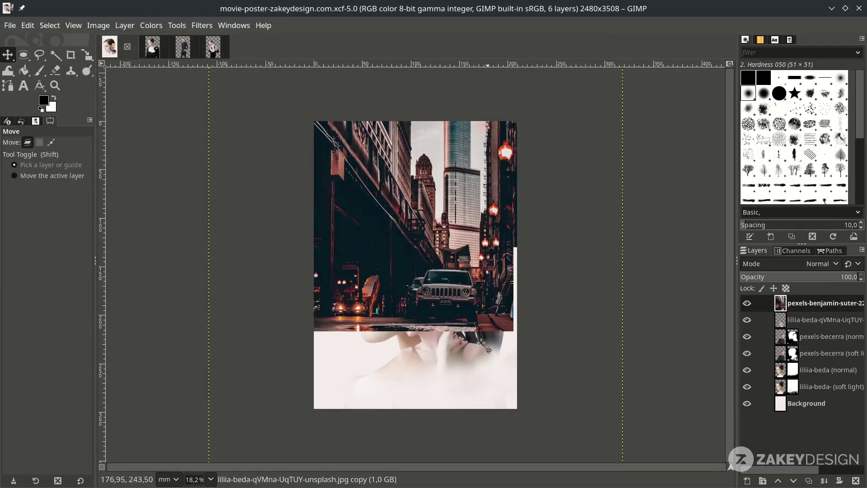
# - Scale the street photo layer to 195,66 × 244,60 mm over most of the poster
pyautogui.hotkey('shift', 's')
pyautogui.click(529, 370)
pyautogui.press('-')
pyautogui.moveTo(544, 394); pyautogui.dragTo(503, 344)
pyautogui.moveTo(415, 280); pyautogui.dragTo(394, 253)
pyautogui.press('+')
pyautogui.press('+')
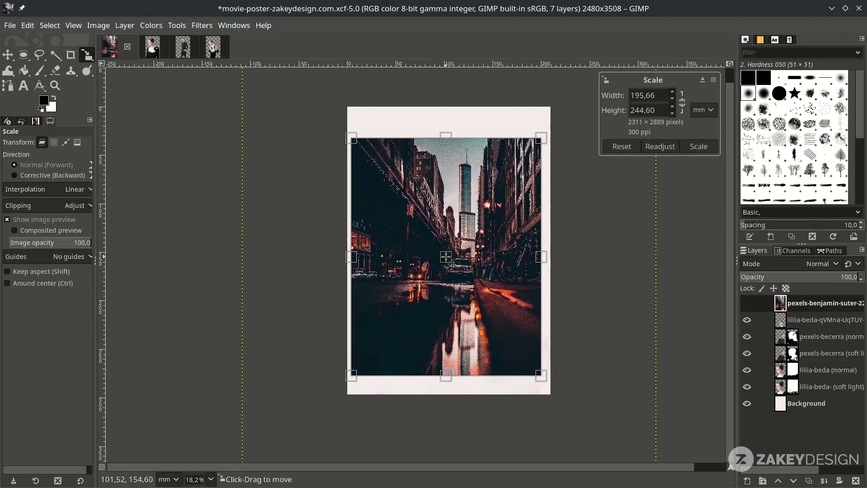
pyautogui.moveTo(447, 262); pyautogui.dragTo(453, 260)
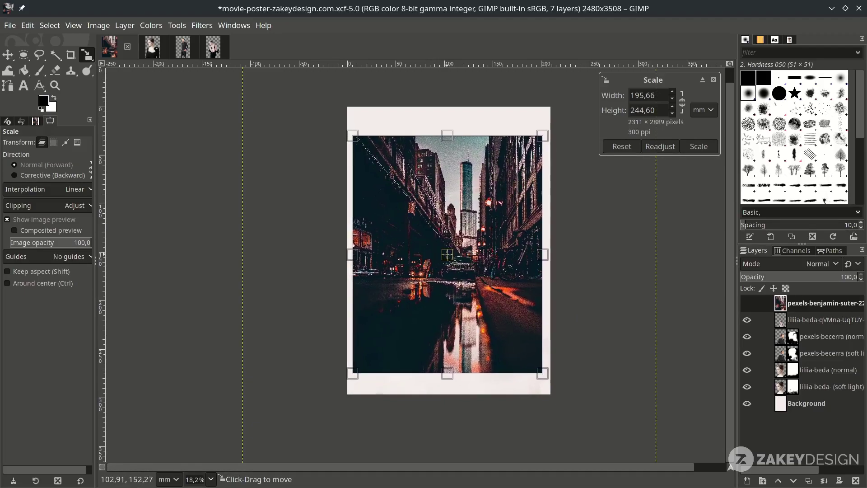
pyautogui.press('Return')
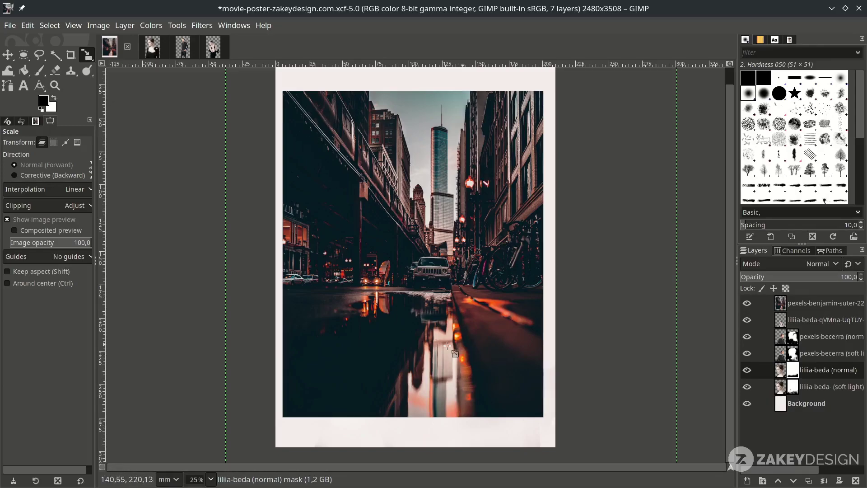
# - Mask the street photo with the woman's head silhouette from liliia-beda's alpha selection
pyautogui.rightClick(827, 374)
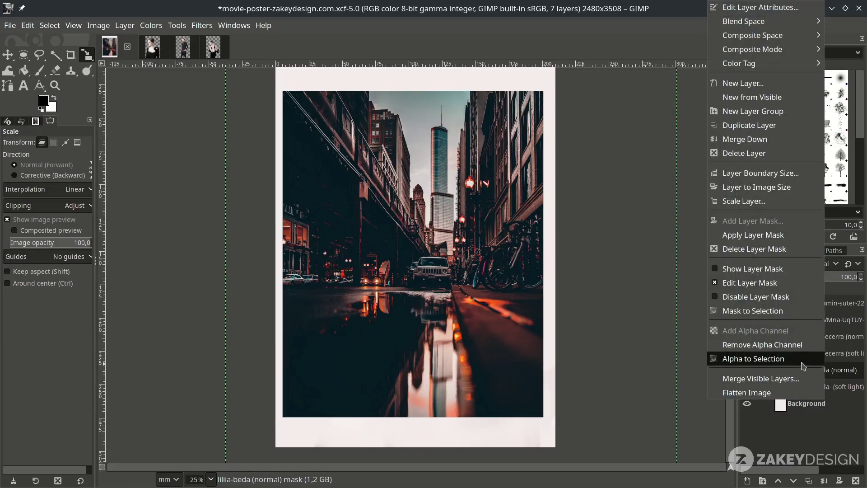
pyautogui.click(802, 361)
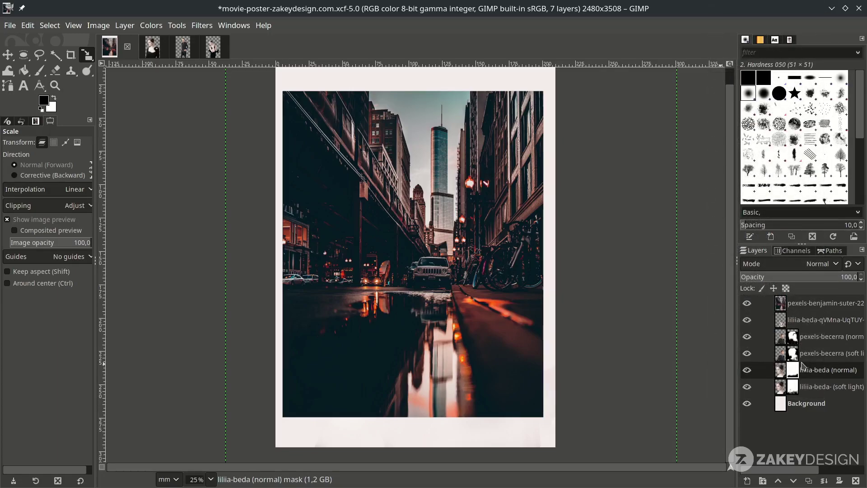
pyautogui.click(827, 307)
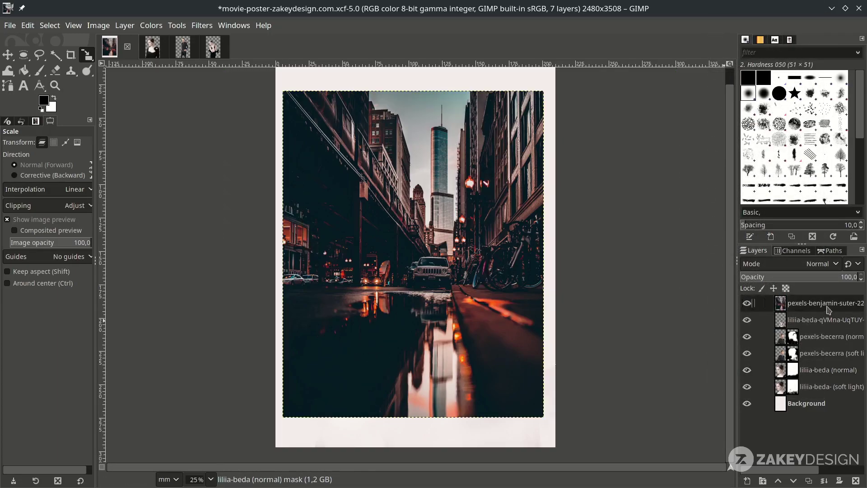
pyautogui.rightClick(828, 309)
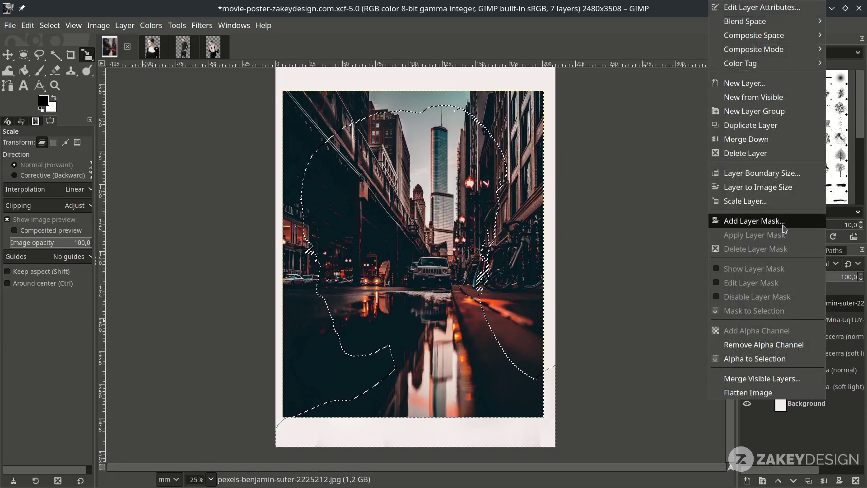
pyautogui.click(764, 221)
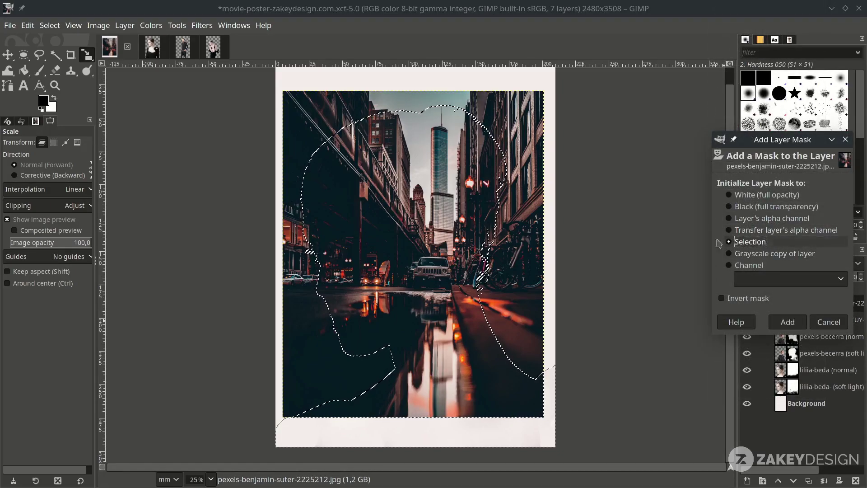
pyautogui.click(786, 322)
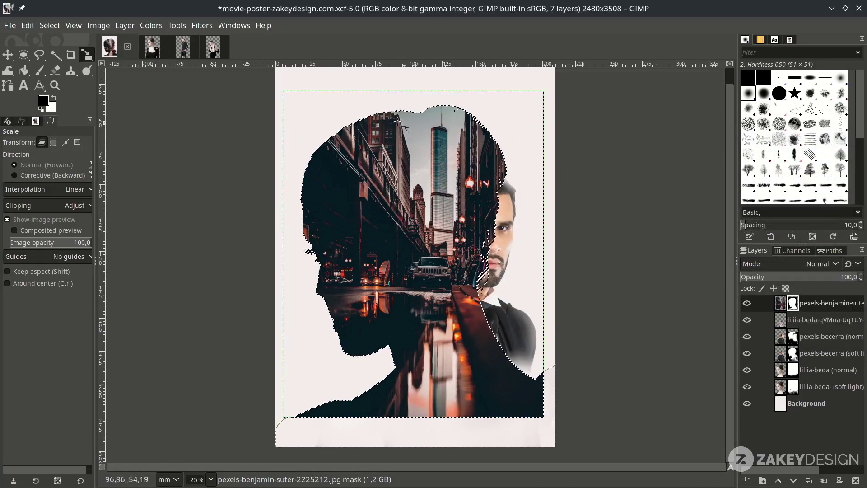
# - Clear the selection and set the street layer's blend mode to Soft light
pyautogui.click(54, 26)
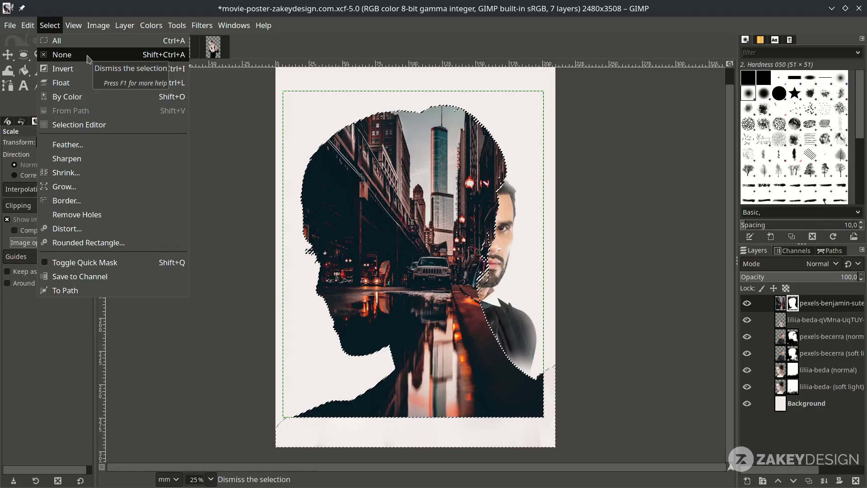
pyautogui.click(89, 59)
pyautogui.click(818, 264)
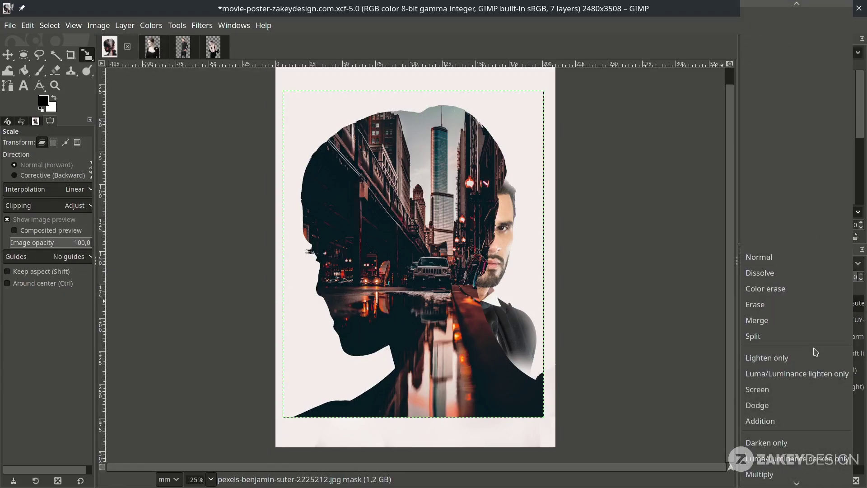
pyautogui.scroll(-5, 810, 379)
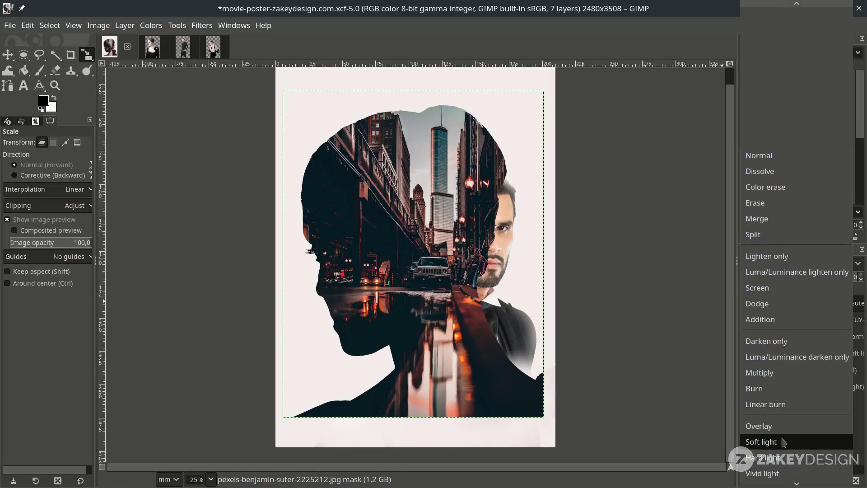
pyautogui.click(783, 442)
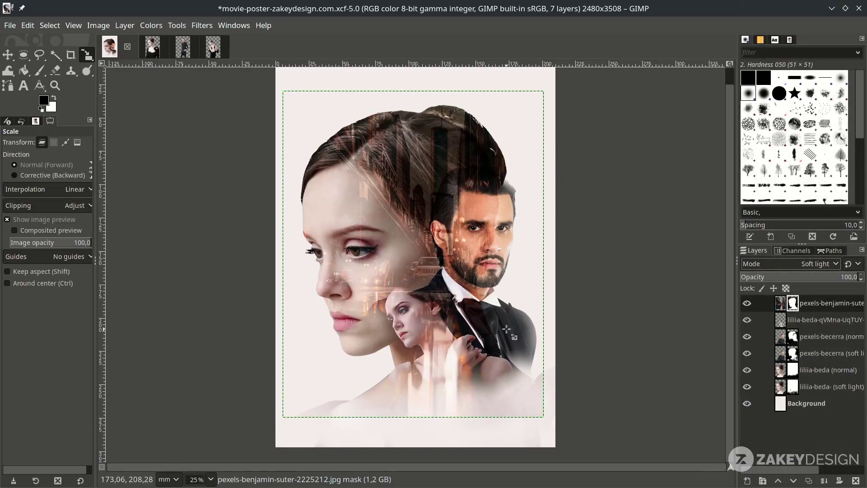
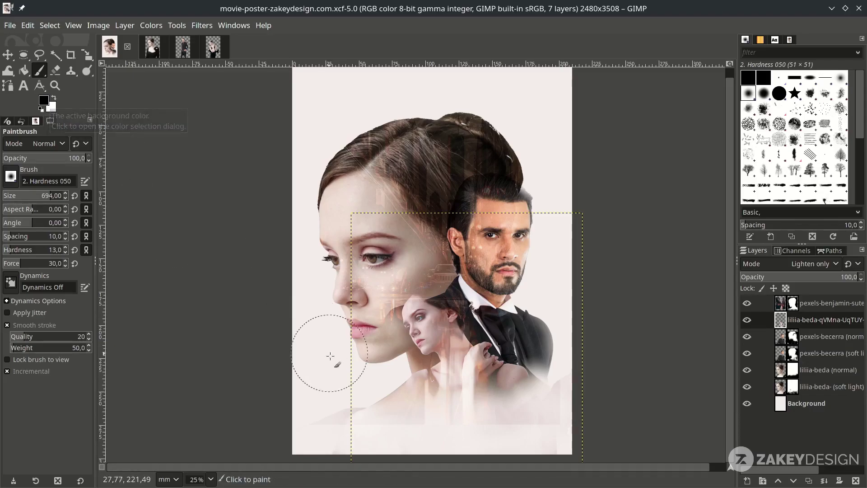
# - Paint the lower right of the man's pexels-benjamin-suter mask to soften it, then swap colours to white
pyautogui.keyDown('ctrl'); pyautogui.scroll(1, 365, 438); pyautogui.keyUp('ctrl')
pyautogui.press('pageup')
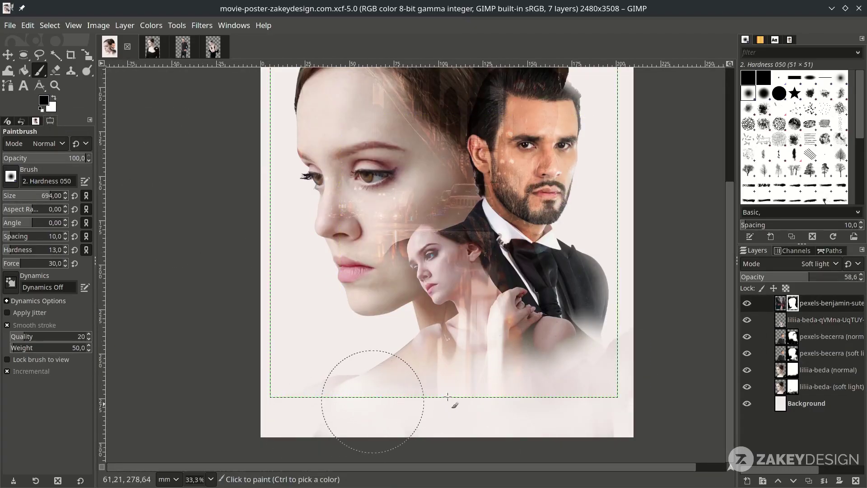
pyautogui.moveTo(472, 389)
pyautogui.mouseDown()
pyautogui.moveTo(592, 396)
pyautogui.moveTo(634, 366)
pyautogui.moveTo(607, 379)
pyautogui.mouseUp()
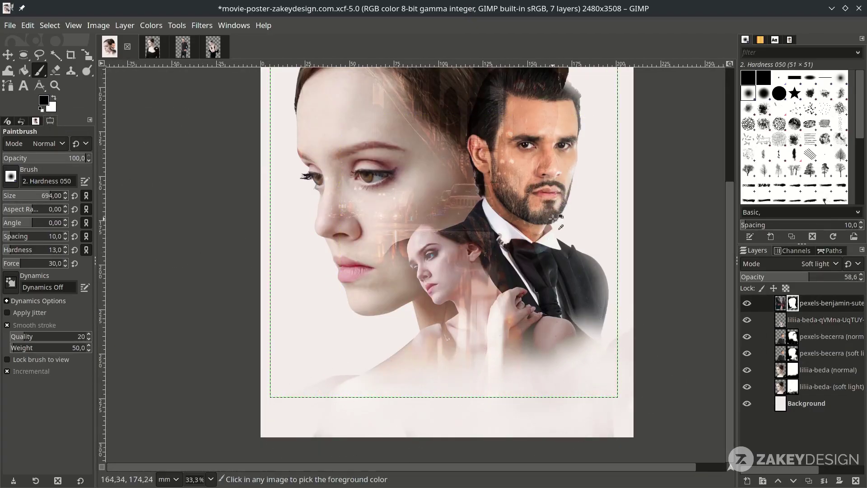
pyautogui.keyDown('ctrl'); pyautogui.scroll(2, 541, 136); pyautogui.keyUp('ctrl')
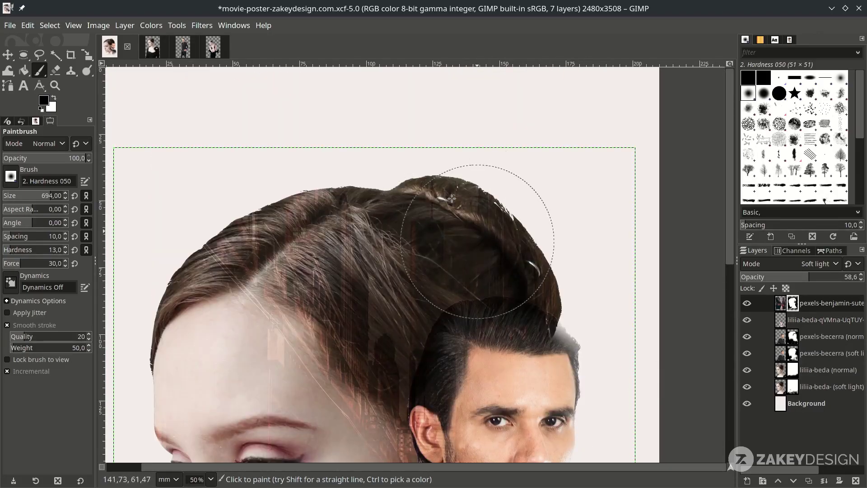
pyautogui.scroll(-3, 415, 357)
pyautogui.keyDown('ctrl'); pyautogui.scroll(-3, 415, 357); pyautogui.keyUp('ctrl')
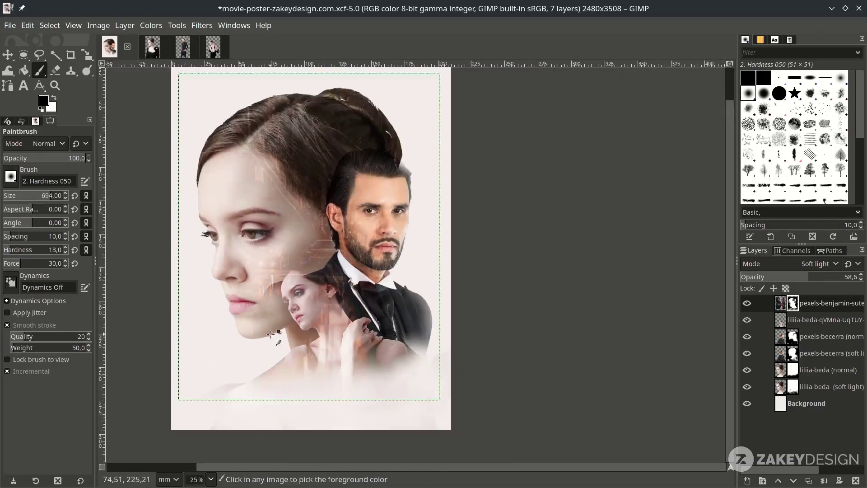
pyautogui.keyDown('ctrl'); pyautogui.scroll(3, 533, 385); pyautogui.keyUp('ctrl')
pyautogui.keyDown('alt'); pyautogui.middleClick(510, 278); pyautogui.keyUp('alt')
pyautogui.press('x')
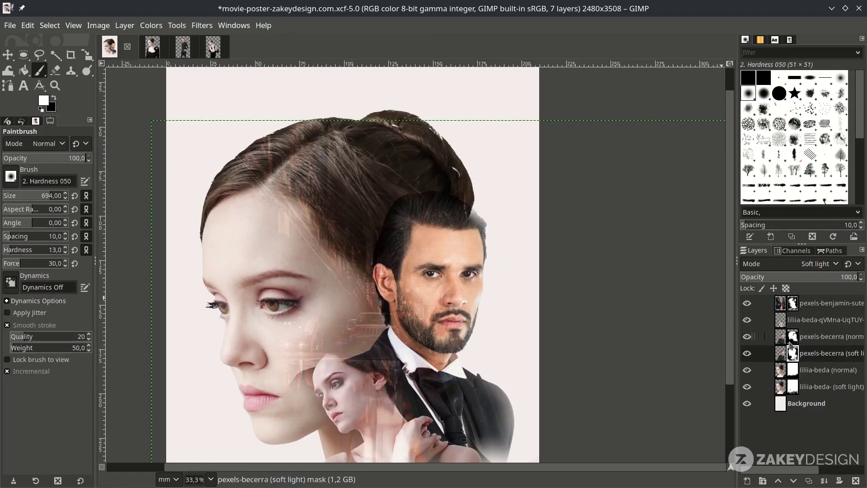
pyautogui.keyDown('ctrl'); pyautogui.scroll(-2, 510, 278); pyautogui.keyUp('ctrl')
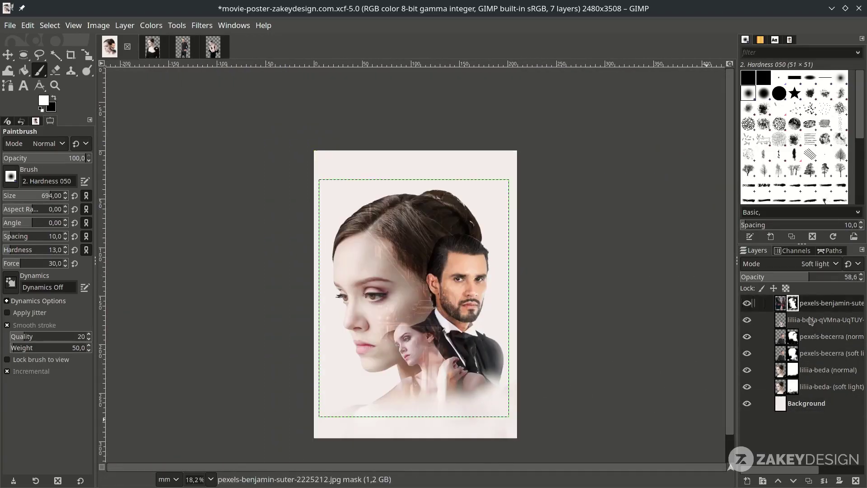
pyautogui.keyDown('ctrl'); pyautogui.scroll(1, 426, 220); pyautogui.keyUp('ctrl')
# - Save the poster, then open pexels-pixabay-63328.jpg as a layer, converting it to sRGB
pyautogui.press('m')
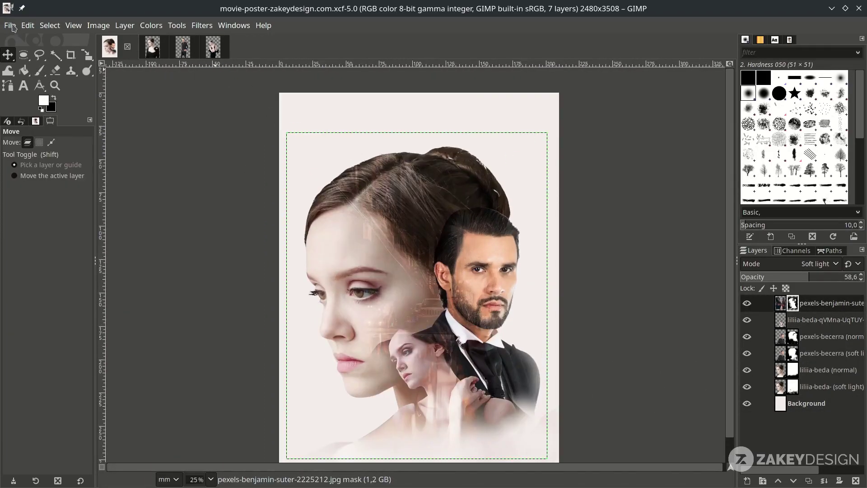
pyautogui.click(10, 25)
pyautogui.click(32, 81)
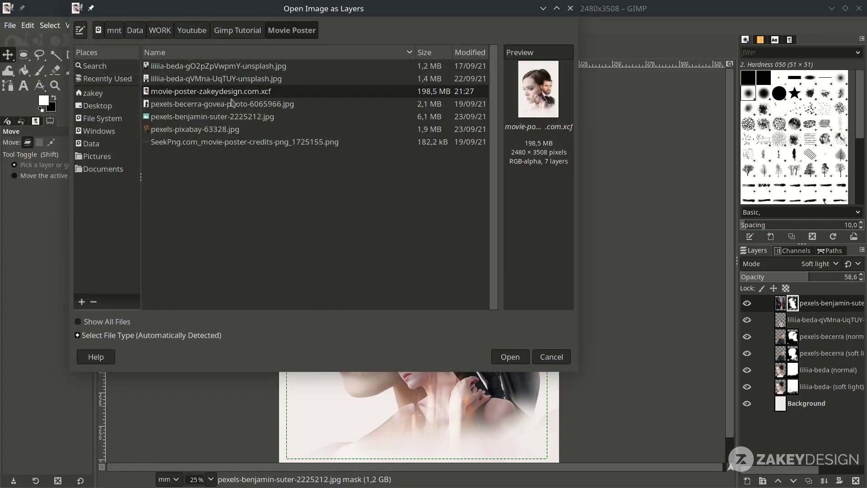
pyautogui.click(234, 130)
pyautogui.click(234, 141)
pyautogui.click(234, 134)
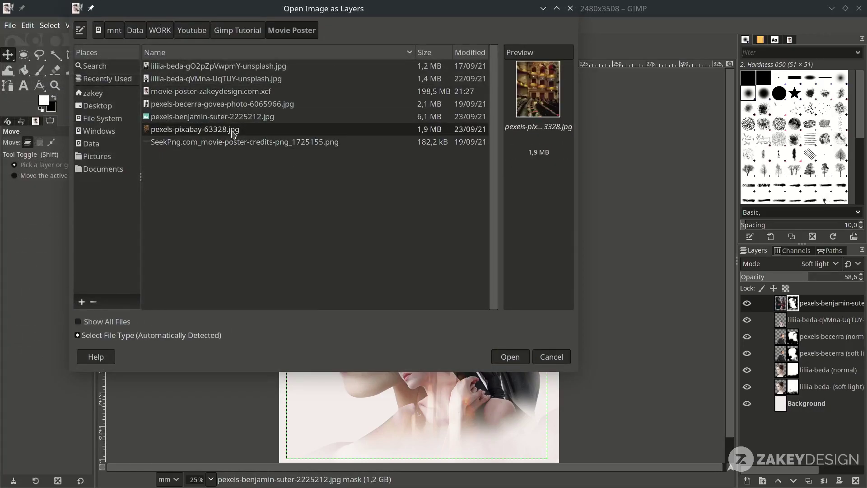
pyautogui.doubleClick(233, 130)
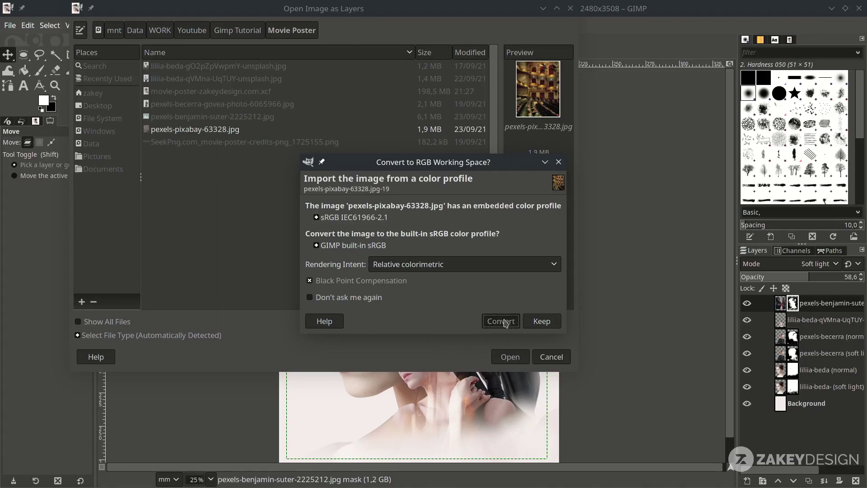
pyautogui.click(502, 320)
pyautogui.scroll(-3, 504, 320)
pyautogui.scroll(2, 508, 361)
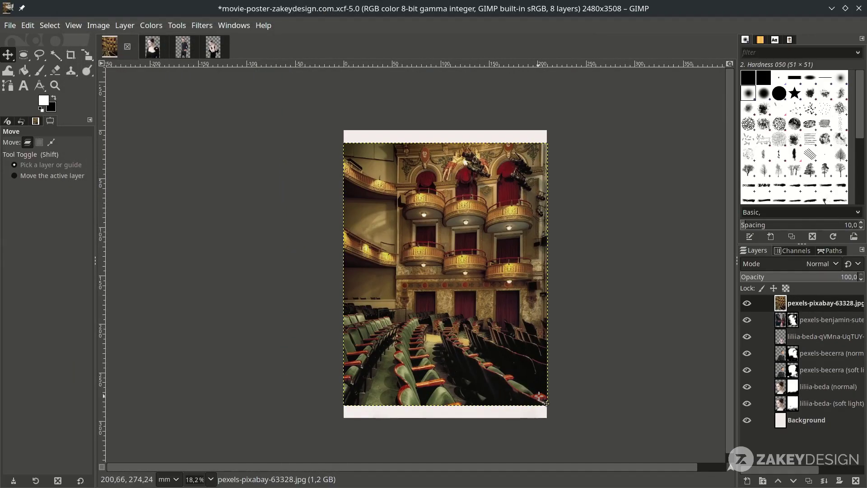
# - Scale the theatre photo down and fit it over the woman's head
pyautogui.hotkey('shift', 's')
pyautogui.moveTo(539, 396); pyautogui.dragTo(458, 287)
pyautogui.scroll(2, 459, 286)
pyautogui.scroll(-3, 431, 260)
pyautogui.scroll(-3, 438, 226)
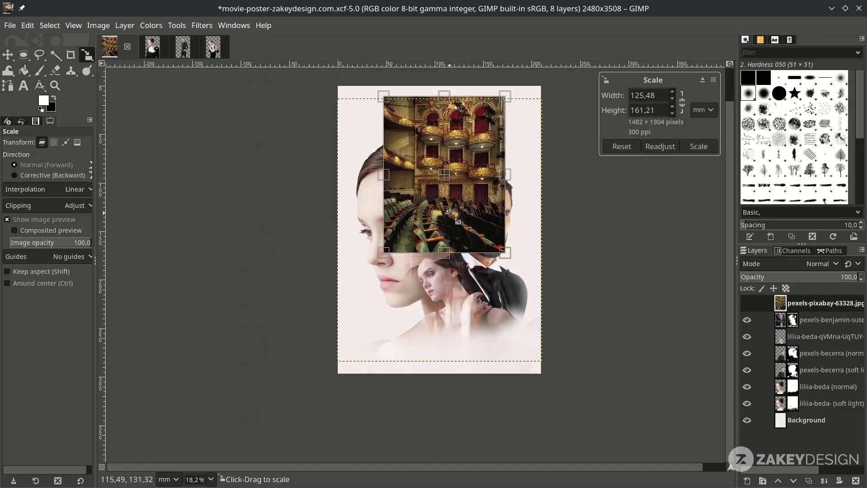
pyautogui.scroll(2, 446, 191)
pyautogui.moveTo(446, 191); pyautogui.dragTo(457, 157)
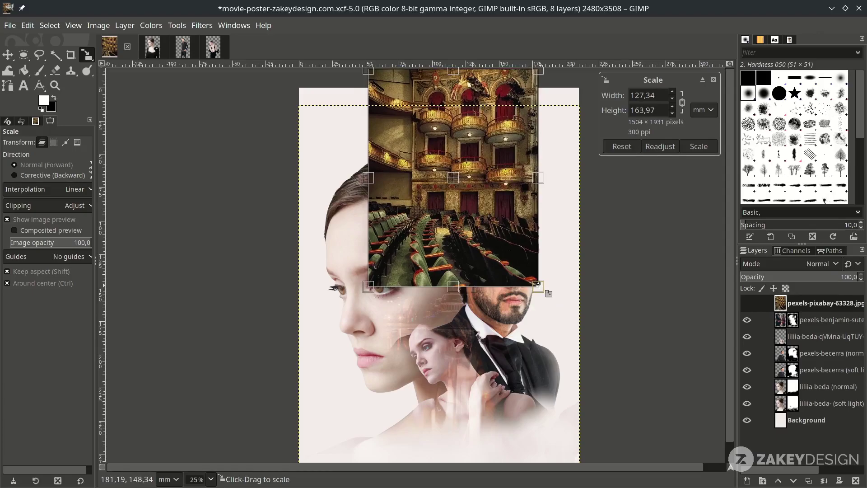
pyautogui.press('Return')
# - Mask the theatre layer to the woman's head outline using her layer's alpha as selection
pyautogui.press('m')
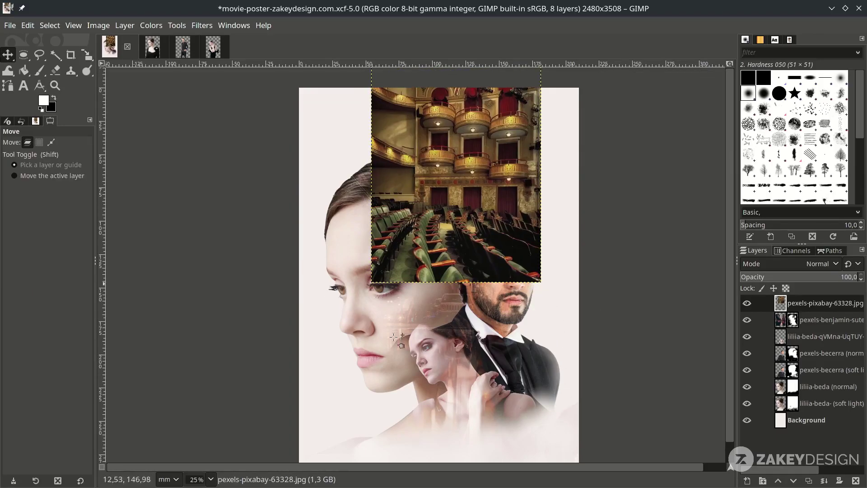
pyautogui.rightClick(838, 391)
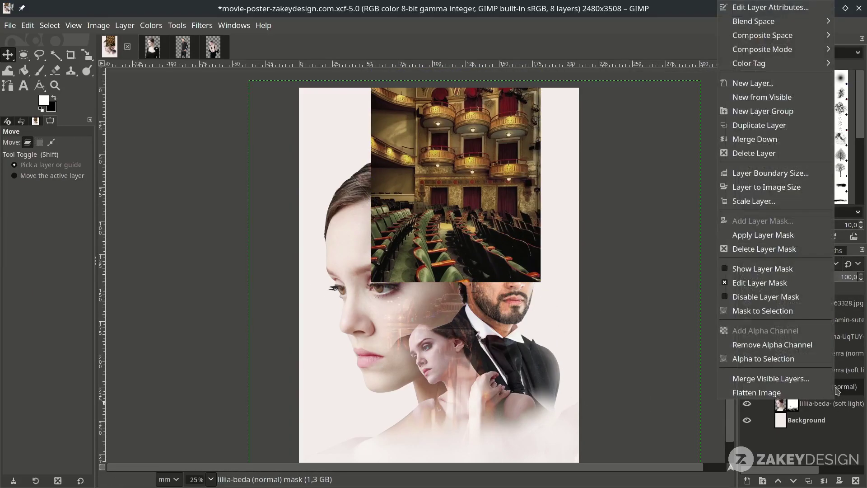
pyautogui.click(799, 360)
pyautogui.click(827, 307)
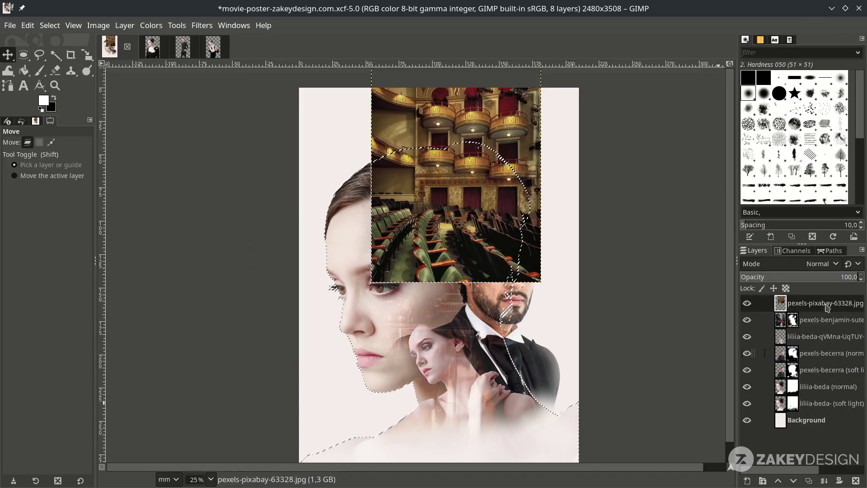
pyautogui.rightClick(827, 308)
pyautogui.click(767, 221)
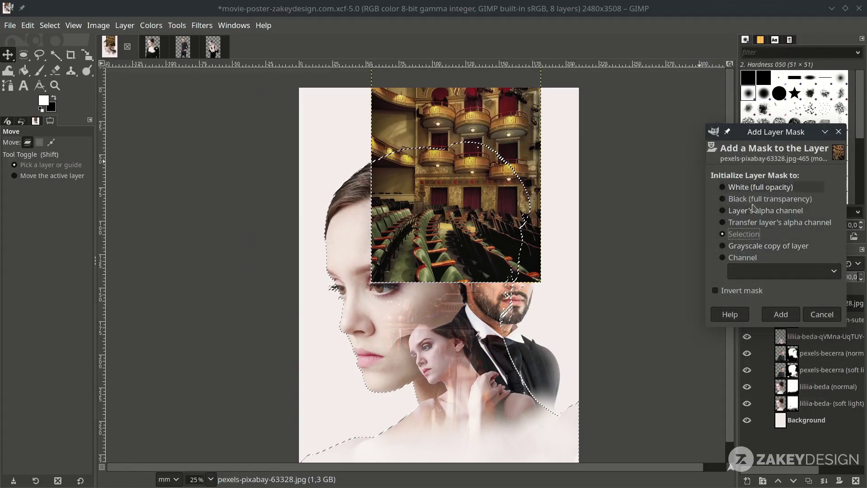
pyautogui.click(781, 314)
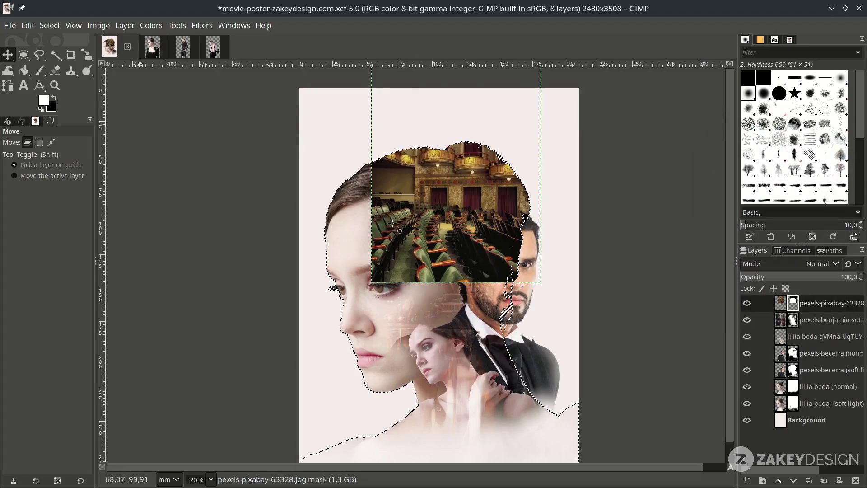
pyautogui.hotkey('shift', 'ctrl', 'a')
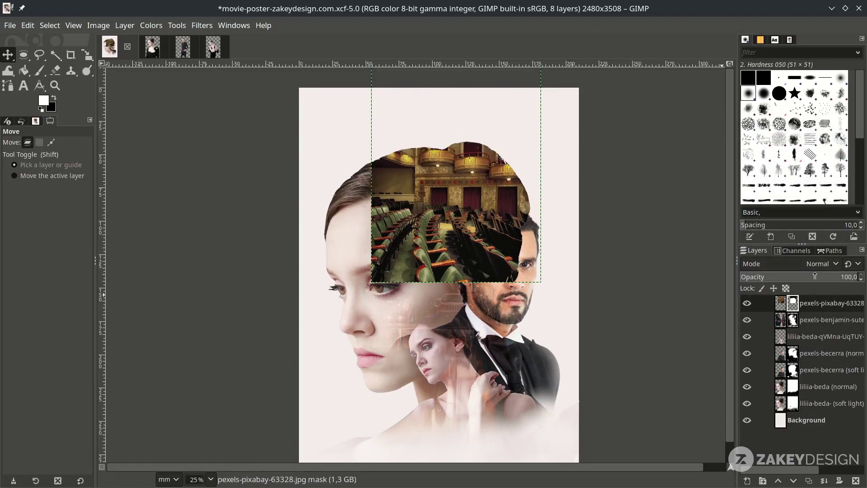
# - Change the theatre layer's blend mode, trying Addition and Soft light
pyautogui.click(815, 268)
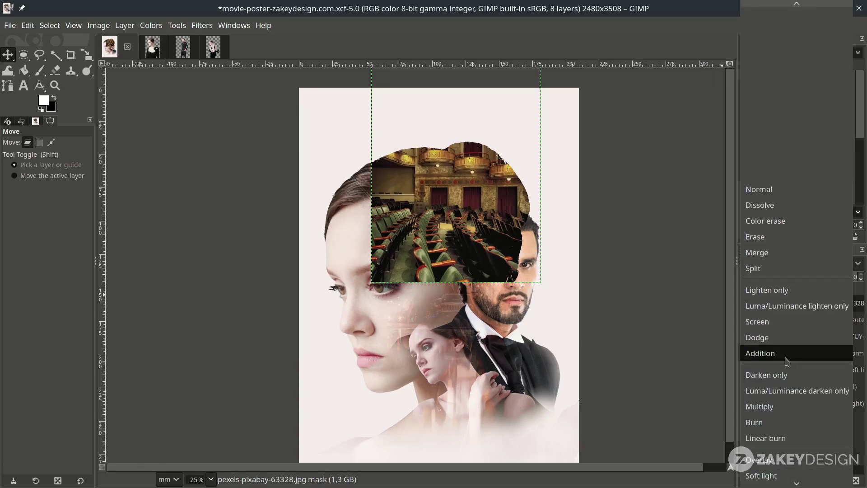
pyautogui.click(787, 361)
pyautogui.scroll(-9, 818, 270)
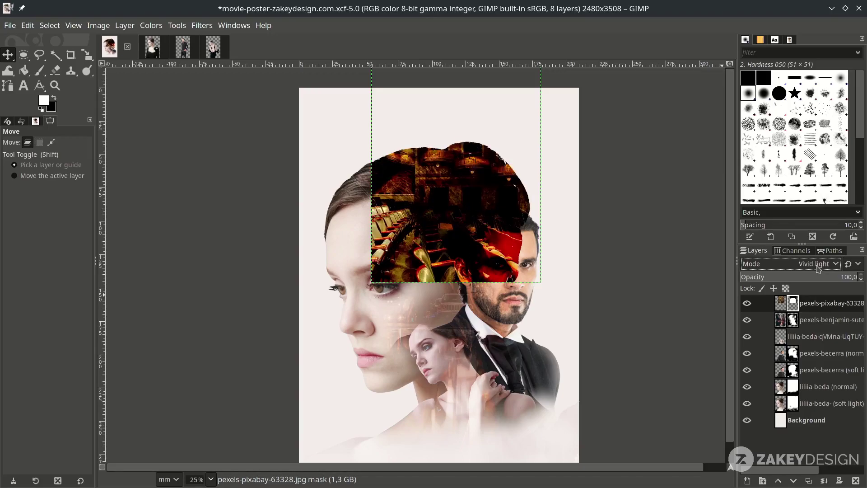
pyautogui.click(818, 270)
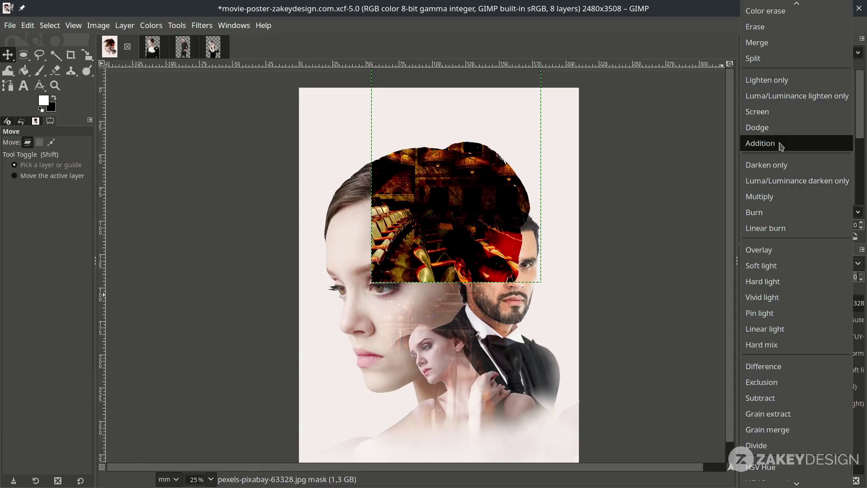
pyautogui.click(761, 266)
pyautogui.scroll(1, 387, 135)
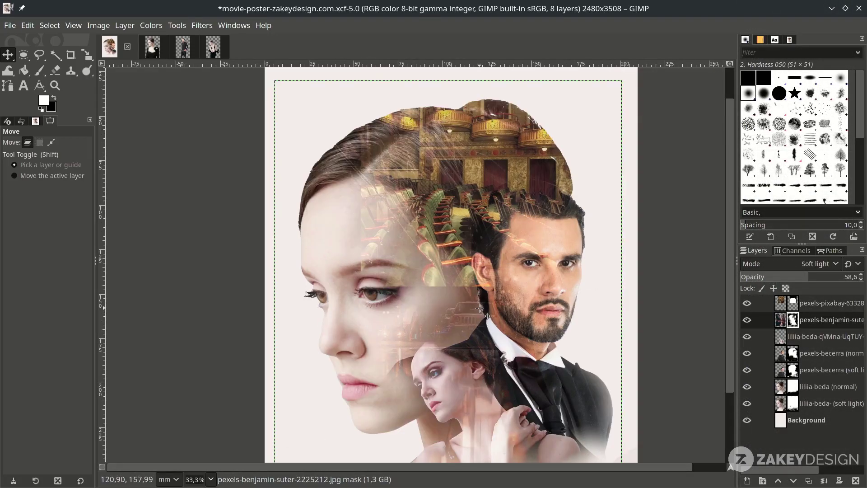
# - Paint the theatre mask to hide it above the eye and across the forehead
pyautogui.press('p')
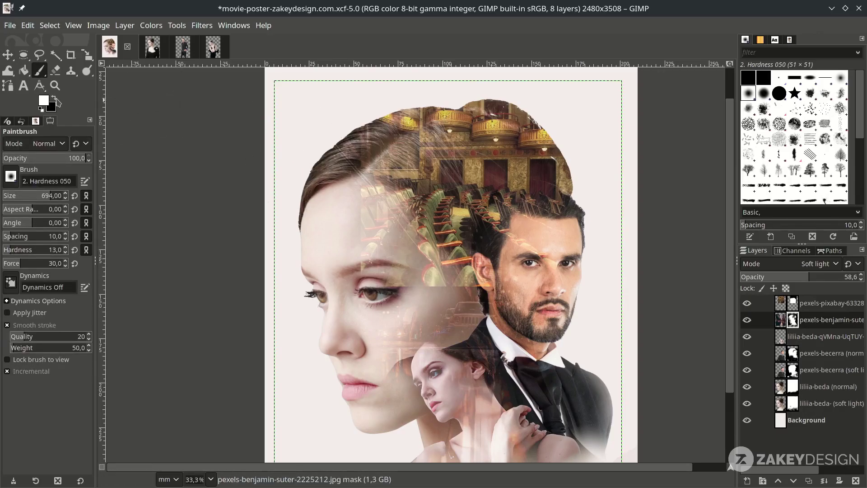
pyautogui.click(793, 303)
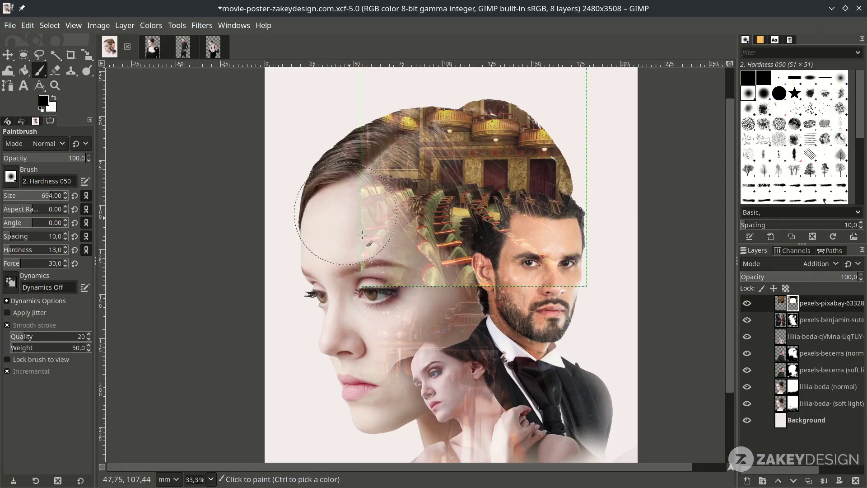
pyautogui.moveTo(346, 213)
pyautogui.mouseDown()
pyautogui.moveTo(399, 294)
pyautogui.moveTo(380, 238)
pyautogui.moveTo(431, 301)
pyautogui.mouseUp()
pyautogui.moveTo(402, 248)
pyautogui.mouseDown()
pyautogui.moveTo(376, 203)
pyautogui.moveTo(361, 126)
pyautogui.moveTo(418, 82)
pyautogui.moveTo(510, 71)
pyautogui.moveTo(579, 164)
pyautogui.moveTo(538, 96)
pyautogui.moveTo(510, 250)
pyautogui.moveTo(517, 243)
pyautogui.moveTo(453, 279)
pyautogui.moveTo(467, 279)
pyautogui.moveTo(469, 233)
pyautogui.moveTo(554, 204)
pyautogui.moveTo(571, 167)
pyautogui.moveTo(517, 108)
pyautogui.mouseUp()
pyautogui.press('-')
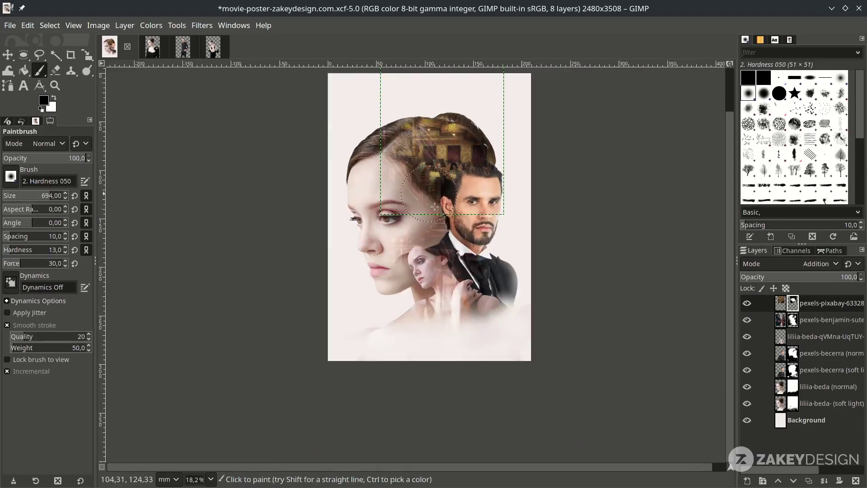
pyautogui.press('m')
pyautogui.press('-')
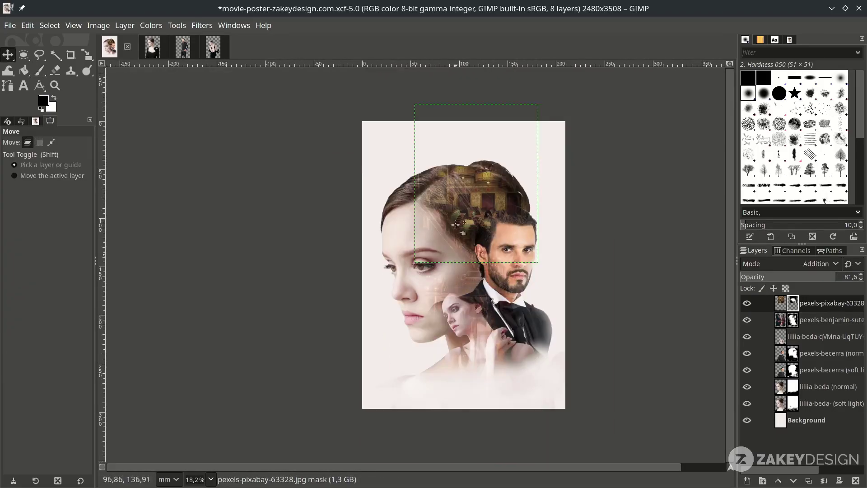
pyautogui.press('+')
pyautogui.press('+')
# - Add a SEQUOIA title above the heads in Crimson Text at 250 px
pyautogui.press('t')
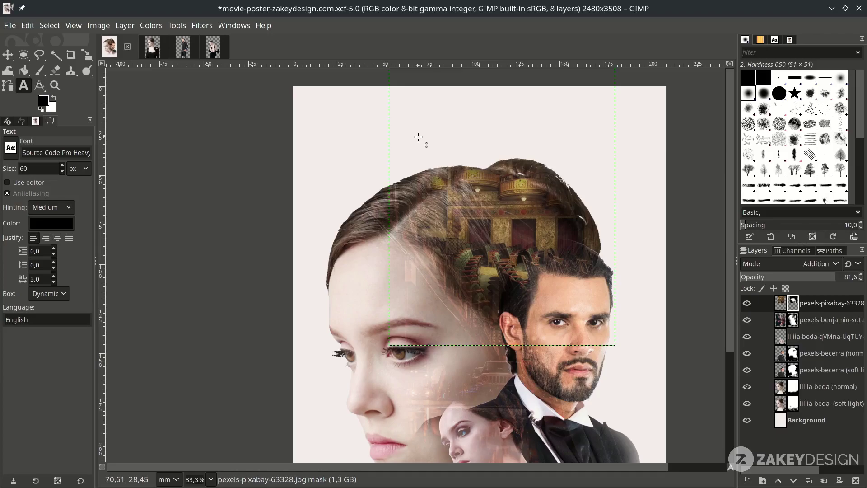
pyautogui.click(418, 137)
pyautogui.write('SEQUOIA')
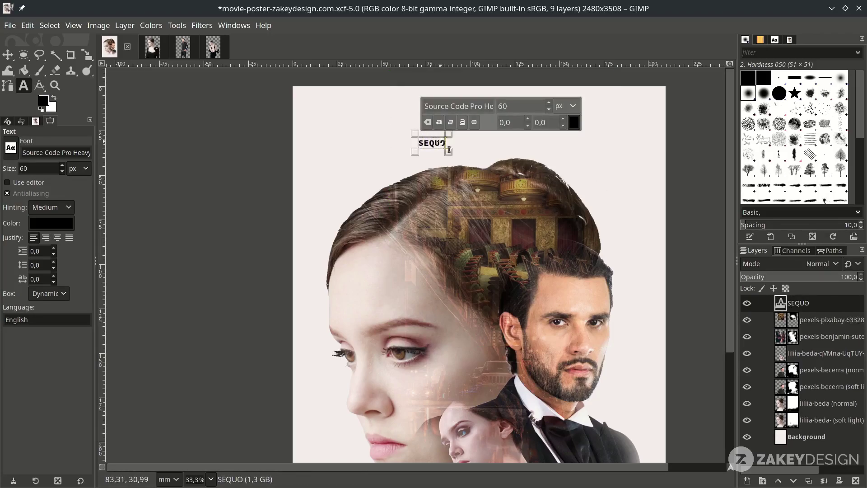
pyautogui.press('Escape')
pyautogui.press('+')
pyautogui.click(437, 176)
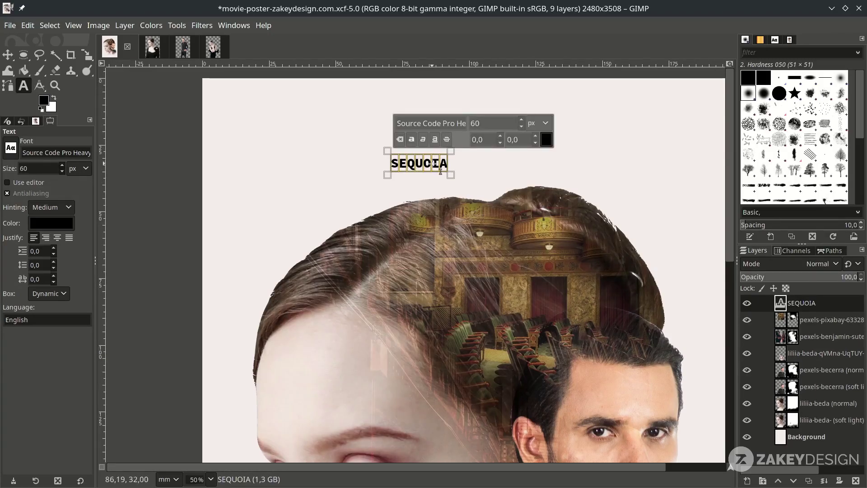
pyautogui.click(451, 122)
pyautogui.write('cri')
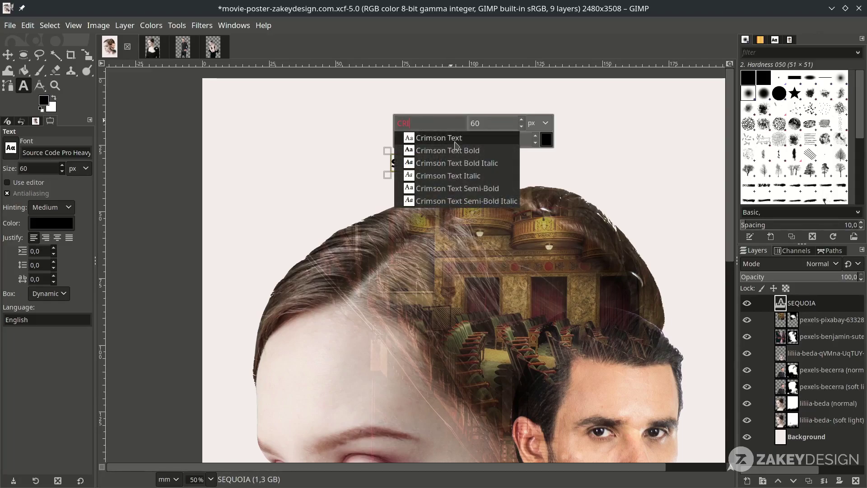
pyautogui.press('Return')
pyautogui.press('Tab')
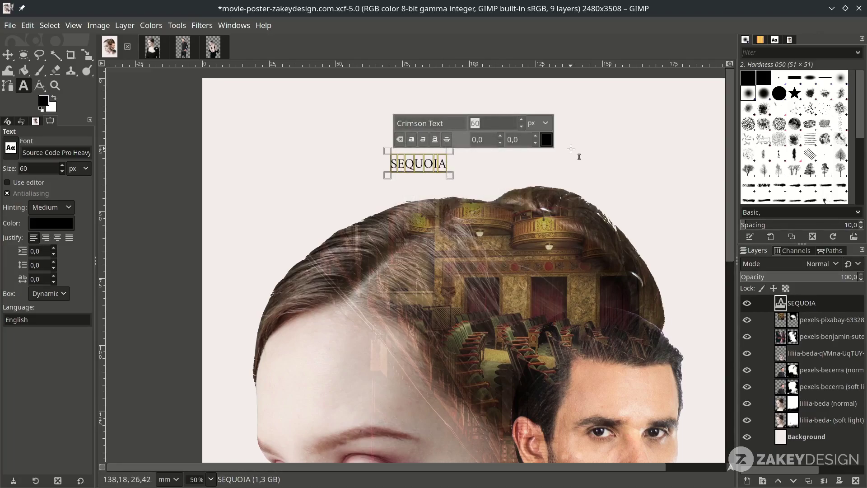
pyautogui.write('250')
pyautogui.press('Return')
# - Move the SEQUOIA title above the head and set its letter spacing to 10
pyautogui.scroll(-1, 579, 157)
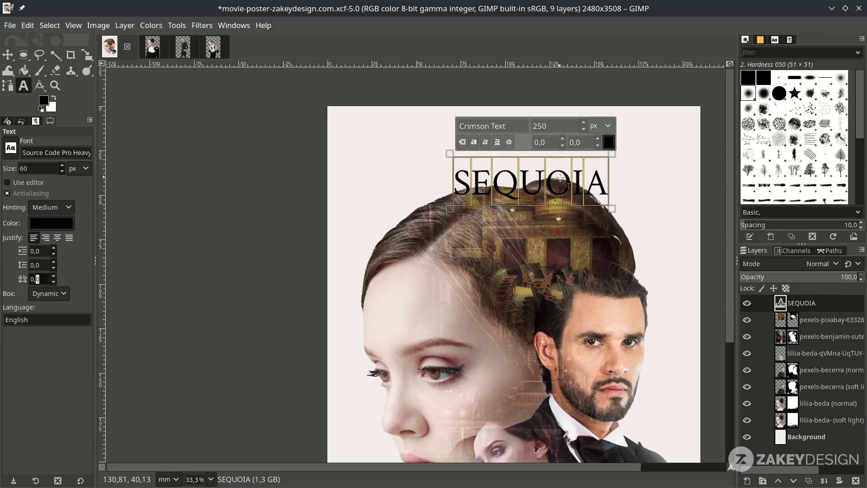
pyautogui.click(10, 56)
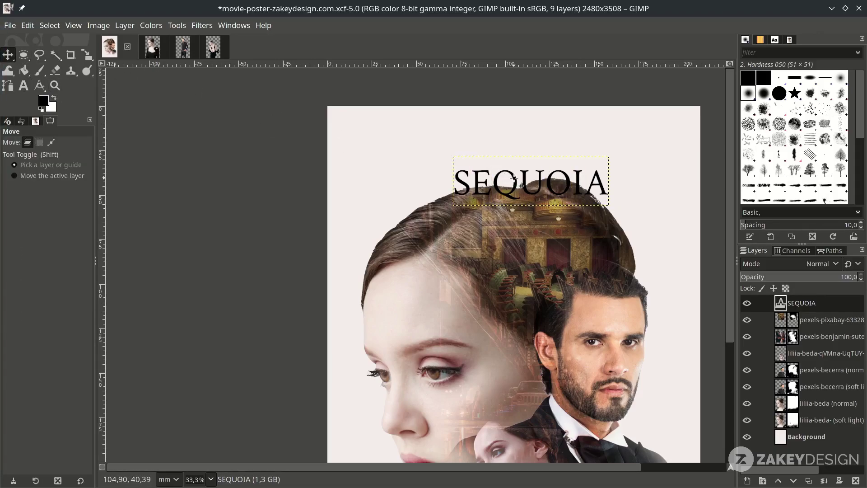
pyautogui.moveTo(515, 178); pyautogui.dragTo(496, 148)
pyautogui.press('t')
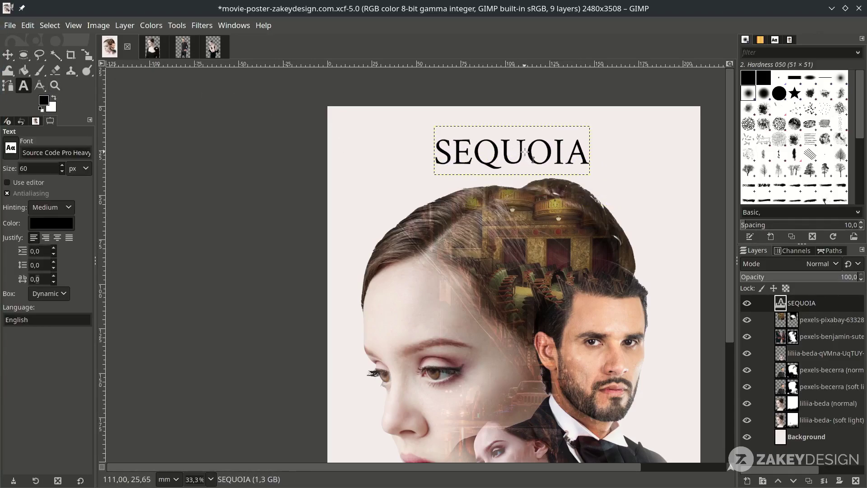
pyautogui.click(525, 152)
pyautogui.click(44, 279)
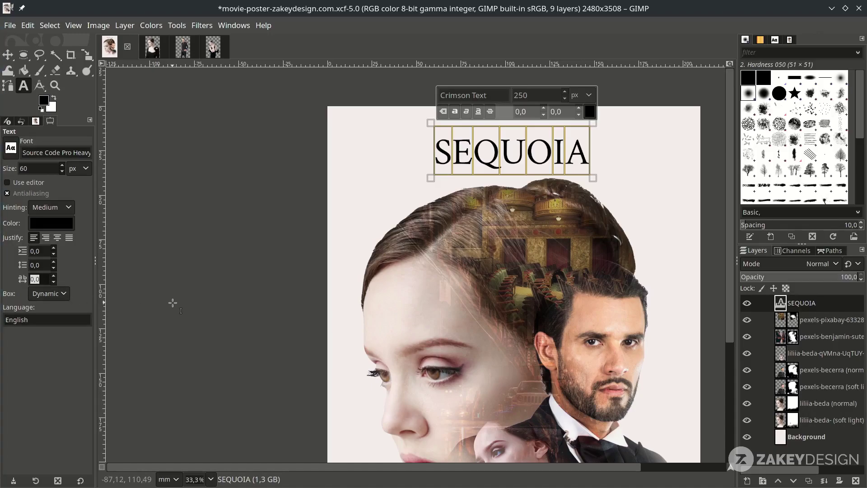
pyautogui.press('Return')
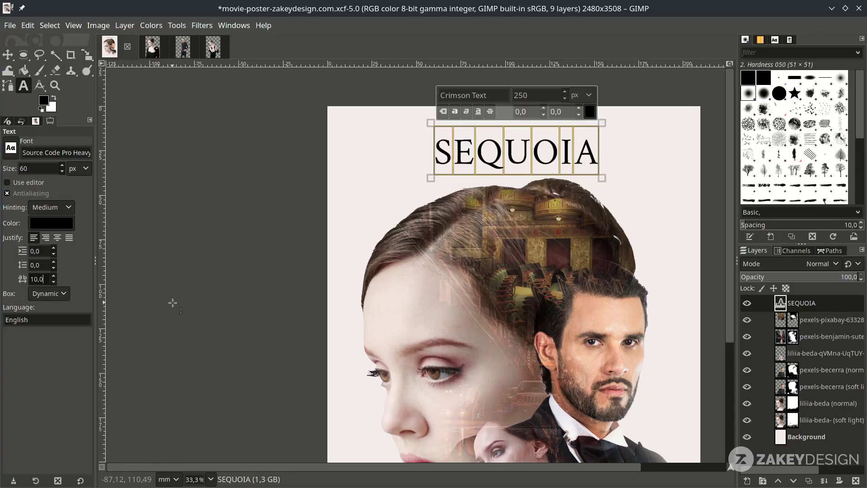
pyautogui.press('Escape')
pyautogui.scroll(1, 301, 122)
pyautogui.scroll(-1, 473, 242)
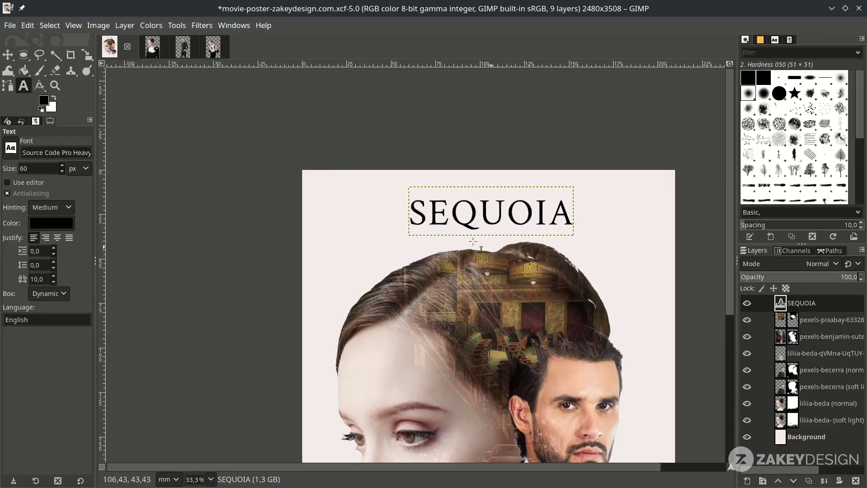
# - Duplicate the title layer, move the copy above SEQUOIA and set its size to 41
pyautogui.click(810, 481)
pyautogui.click(8, 54)
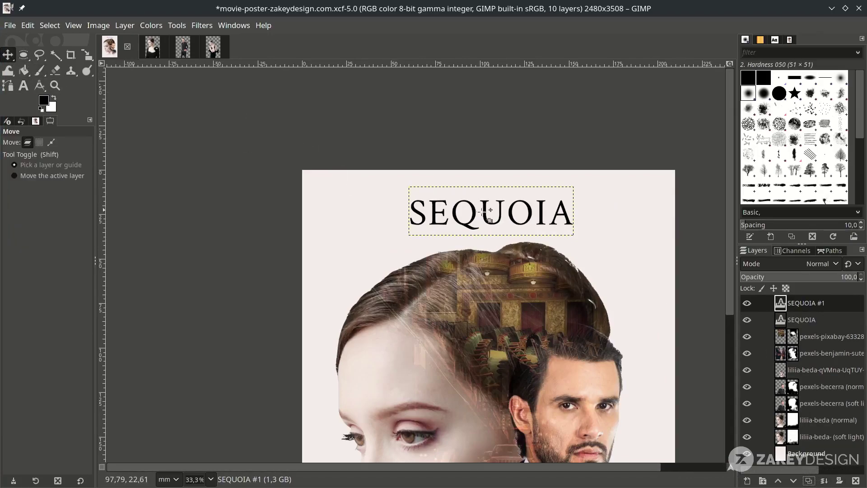
pyautogui.scroll(1, 497, 230)
pyautogui.moveTo(498, 228); pyautogui.dragTo(505, 178)
pyautogui.press('t')
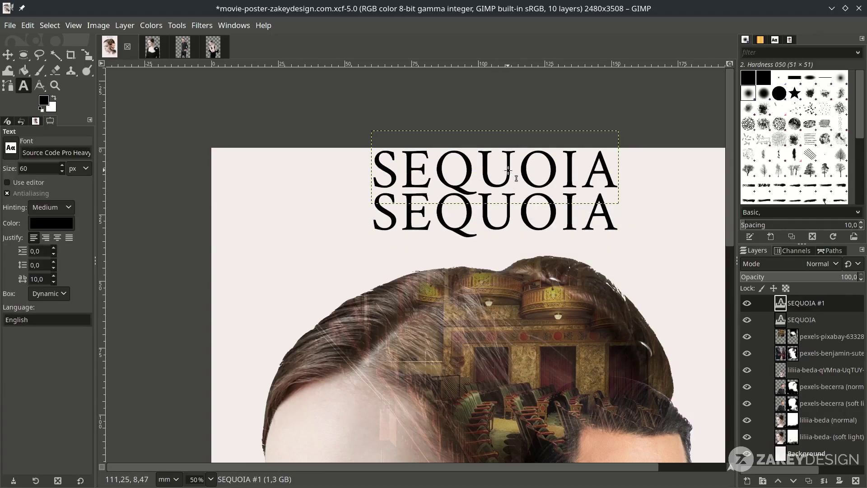
pyautogui.click(508, 170)
pyautogui.write('41')
pyautogui.press('Return')
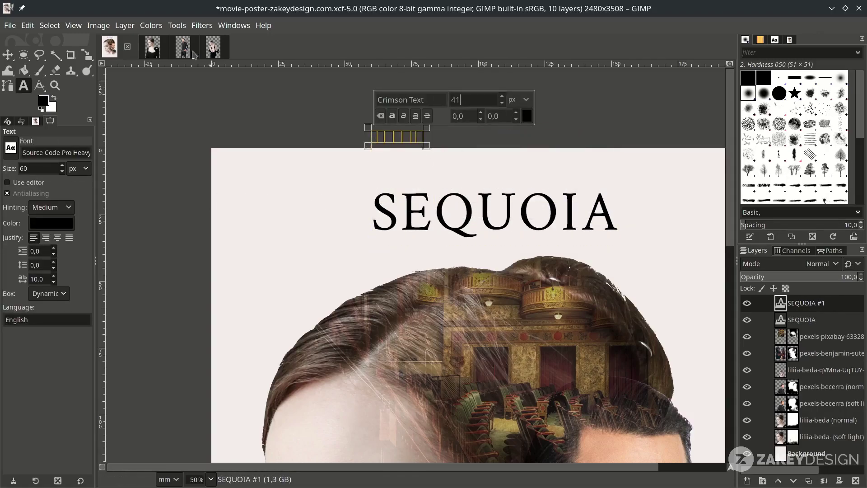
# - Change the copy to 'ZAKEYDESIGN STUDIOS' with letter spacing 3, centred over SEQUOIA
pyautogui.moveTo(406, 136); pyautogui.dragTo(493, 183)
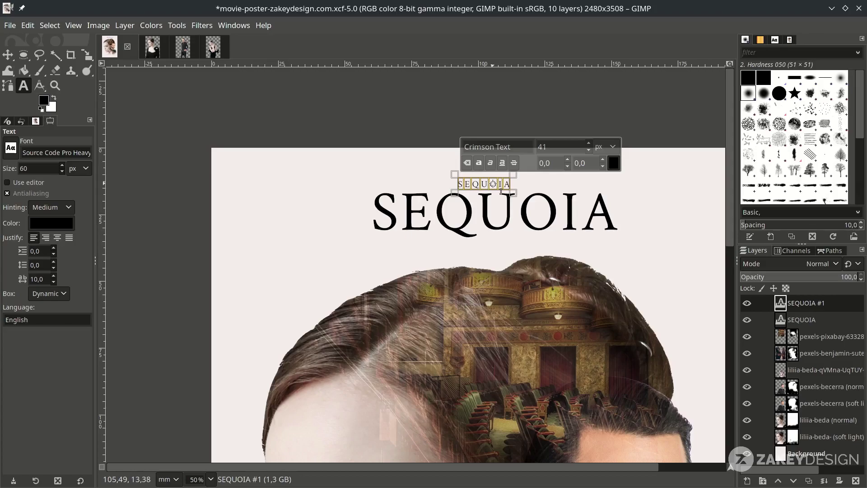
pyautogui.write('ZAKEYDESIGN STUDIOS')
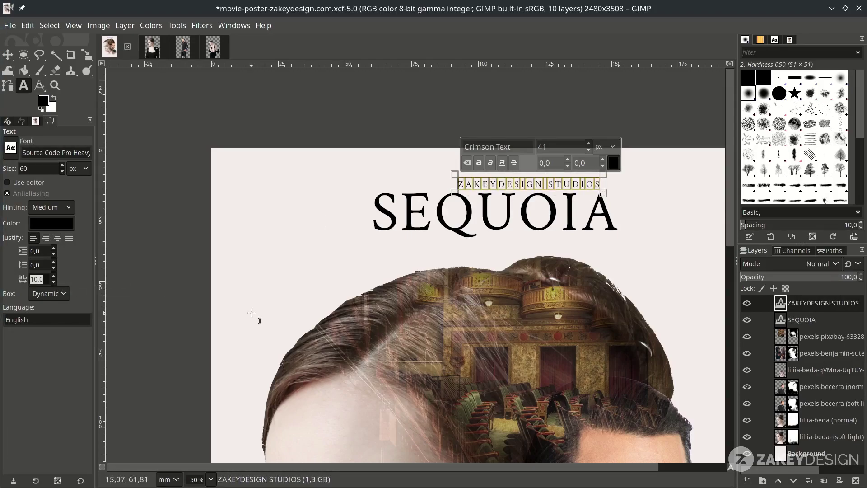
pyautogui.write('3')
pyautogui.press('Return')
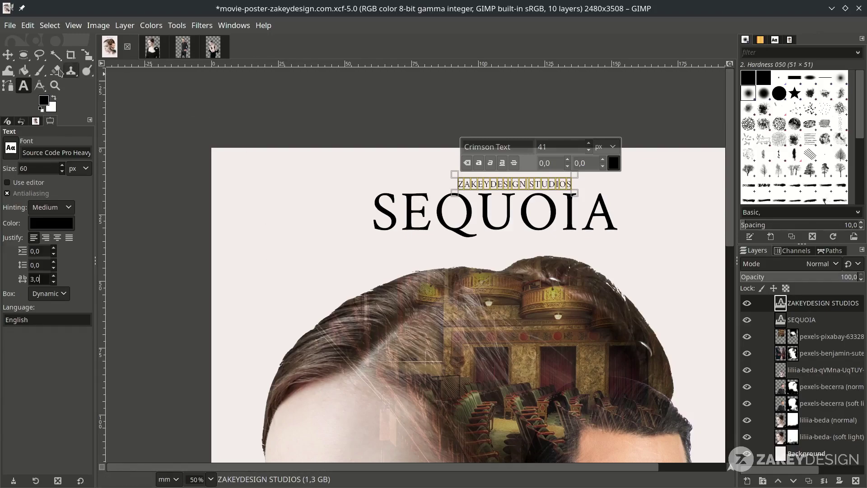
pyautogui.click(8, 54)
pyautogui.press('1')
pyautogui.moveTo(535, 172); pyautogui.dragTo(506, 159)
pyautogui.hotkey('shift', '2')
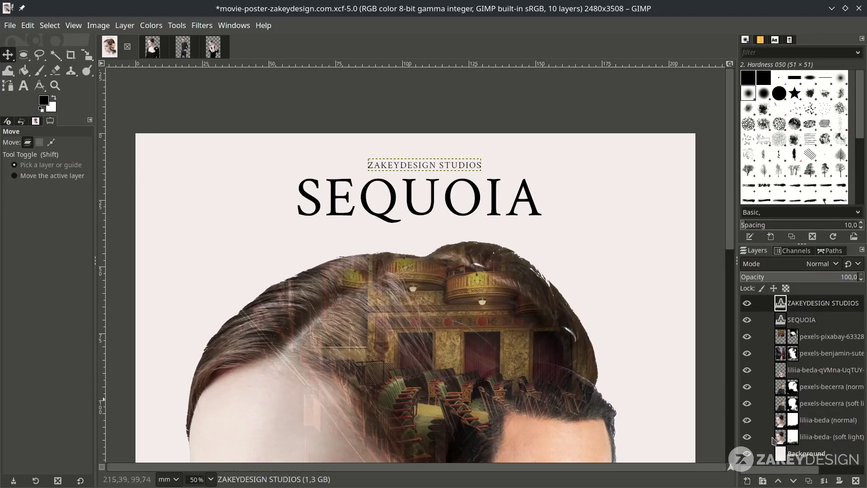
# - Duplicate the studio line below SEQUOIA and retype it as 'BASED ON THE CLASSIC NOVEL BY' plus the author's name
pyautogui.click(809, 481)
pyautogui.scroll(1, 420, 174)
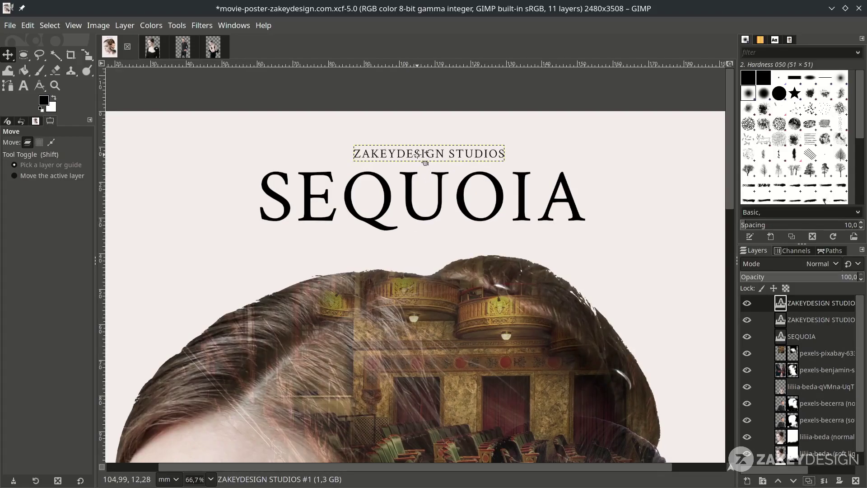
pyautogui.moveTo(424, 153); pyautogui.dragTo(425, 239)
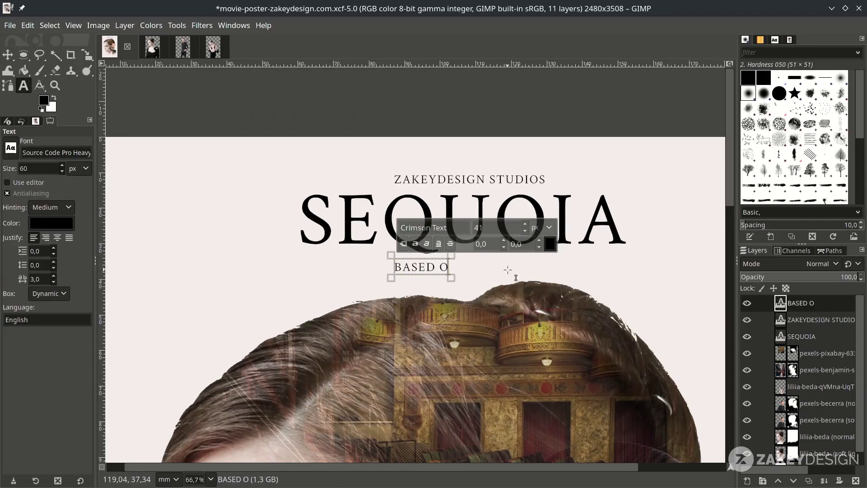
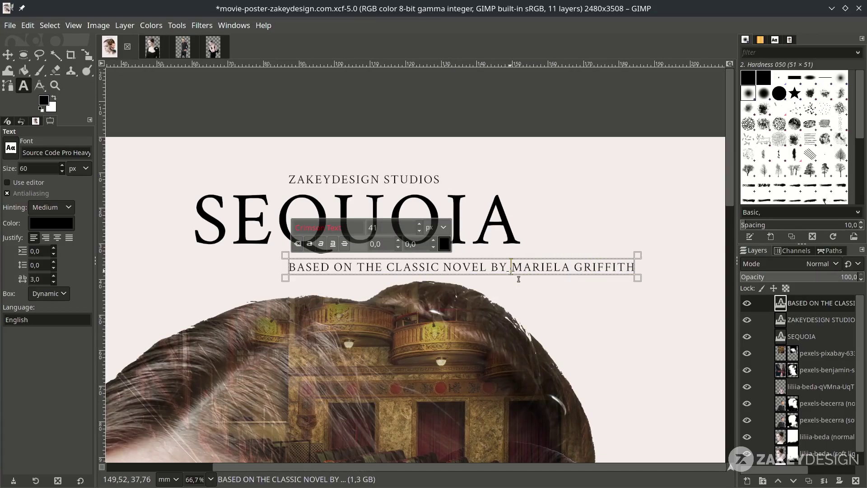
# - Make the author's name Crimson Text Bold and centre the credit line
pyautogui.moveTo(518, 279); pyautogui.dragTo(638, 276)
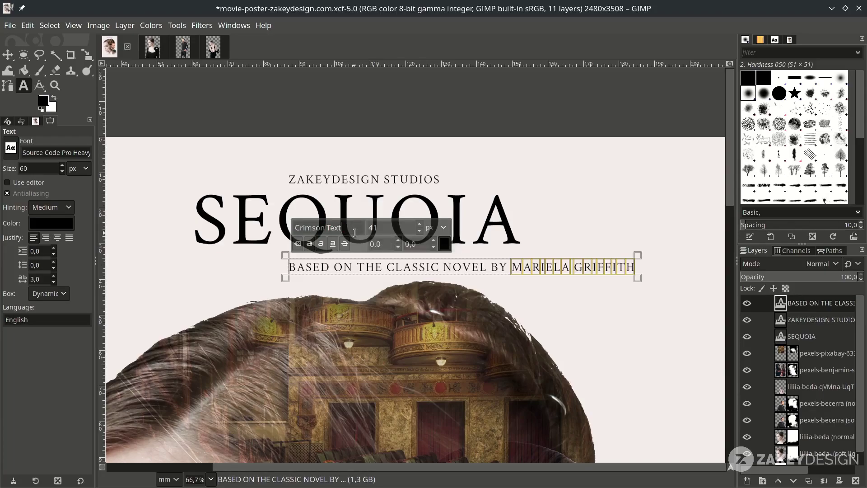
pyautogui.press('BackSpace')
pyautogui.click(368, 242)
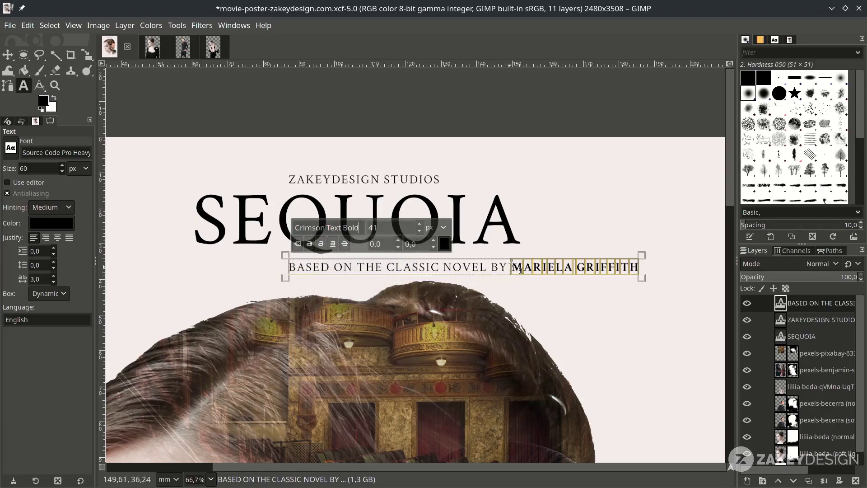
pyautogui.press('Escape')
pyautogui.press('m')
pyautogui.press('1')
pyautogui.moveTo(677, 266); pyautogui.dragTo(563, 270)
pyautogui.hscroll(-5, 509, 271)
pyautogui.press('-')
pyautogui.press('-')
pyautogui.press('1')
pyautogui.press('-')
# - Select all SEQUOIA letters and set them to 300 px
pyautogui.press('t')
pyautogui.click(553, 223)
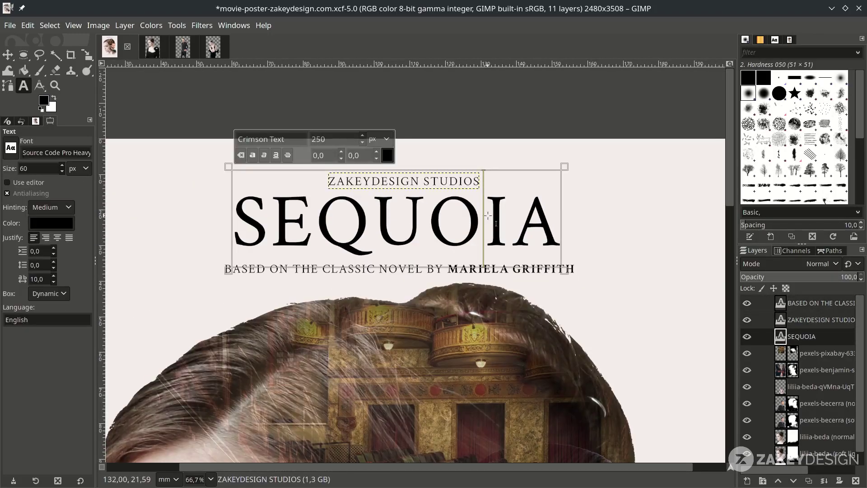
pyautogui.moveTo(553, 223); pyautogui.dragTo(232, 215)
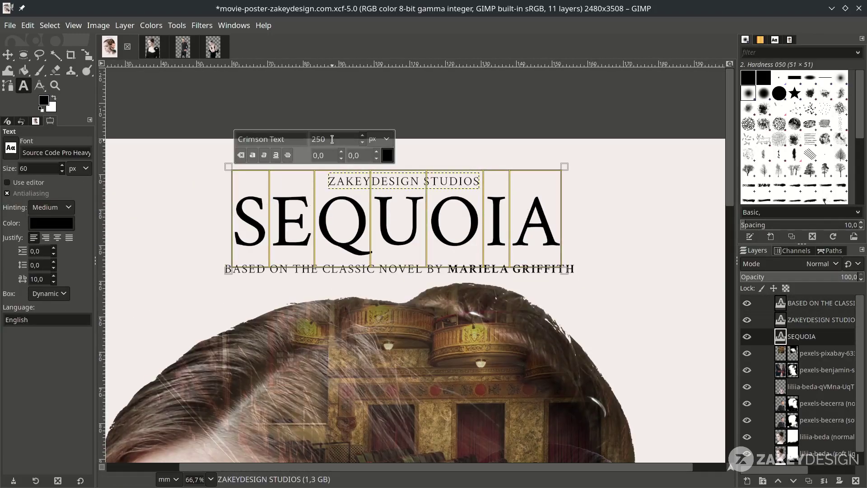
pyautogui.write('300')
pyautogui.press('Return')
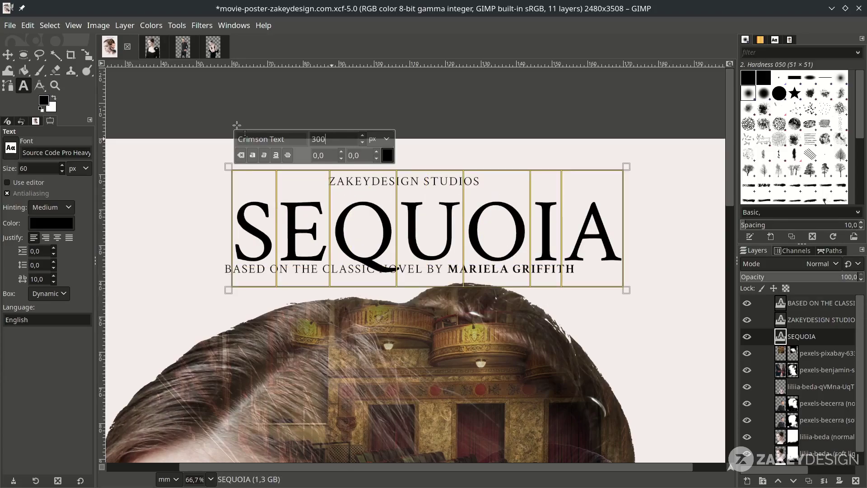
pyautogui.click(8, 55)
# - Nudge the BASED ON credit line slightly lower beneath the title
pyautogui.press('1')
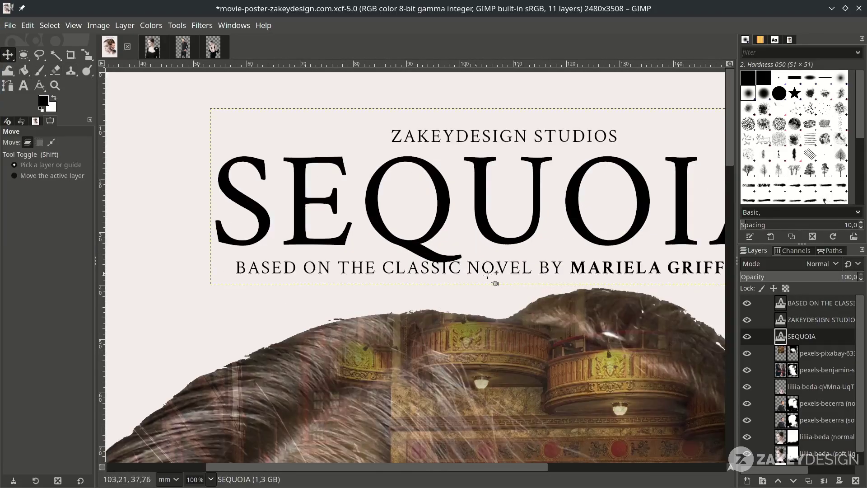
pyautogui.moveTo(501, 268); pyautogui.dragTo(501, 276)
pyautogui.press('-')
pyautogui.press('-')
pyautogui.press('-')
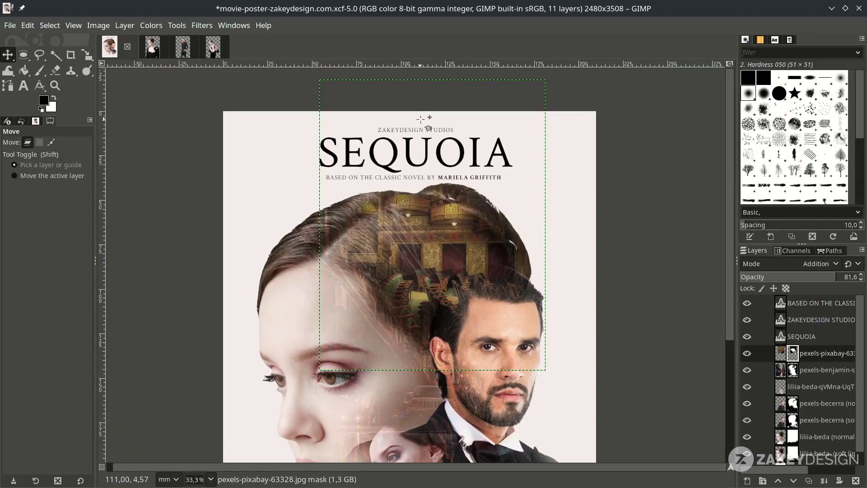
pyautogui.scroll(-1, 773, 357)
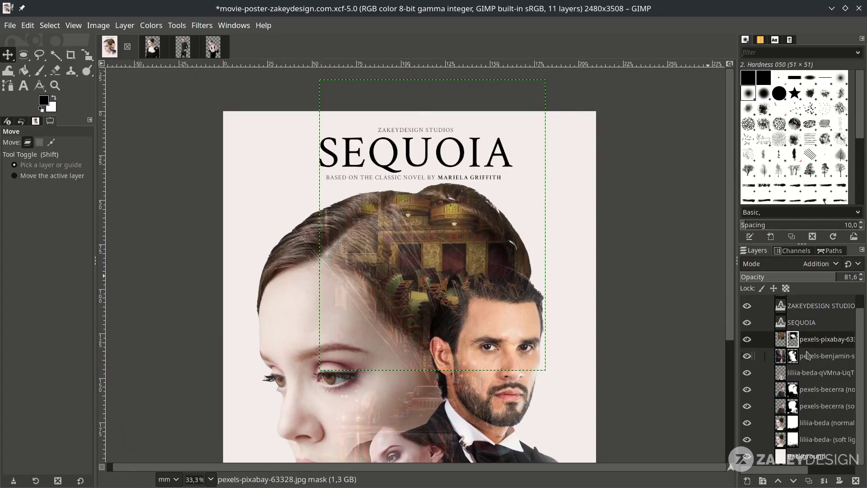
pyautogui.press('-')
pyautogui.press('-')
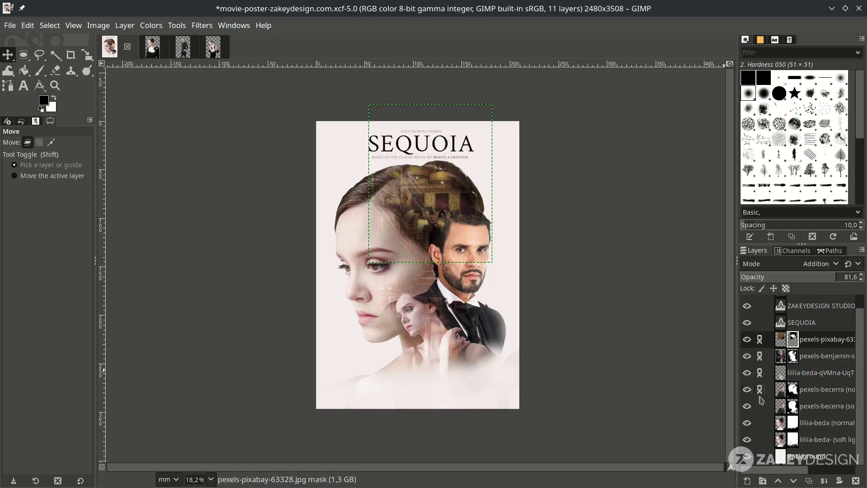
# - Scale down the woman's normal-mode liliia-beda portrait layer with its linked layers
pyautogui.click(781, 426)
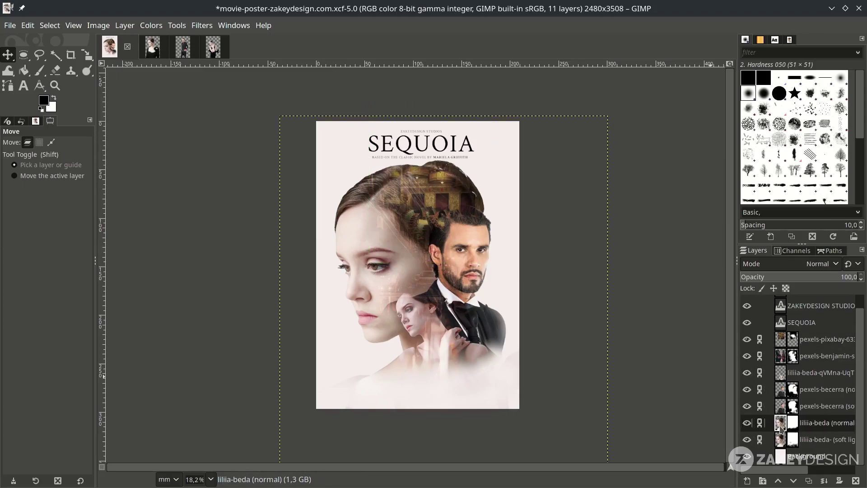
pyautogui.press('-')
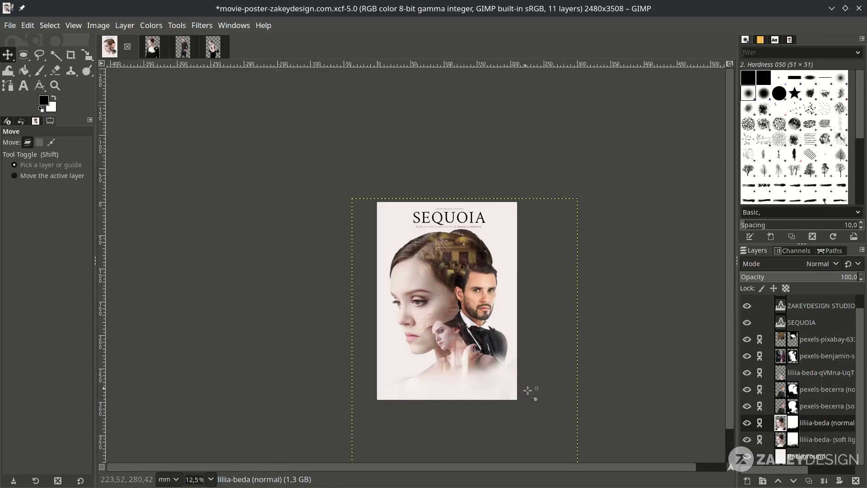
pyautogui.hotkey('shift', 's')
pyautogui.click(576, 442)
pyautogui.moveTo(540, 411); pyautogui.dragTo(518, 383)
pyautogui.press('+')
pyautogui.press('-')
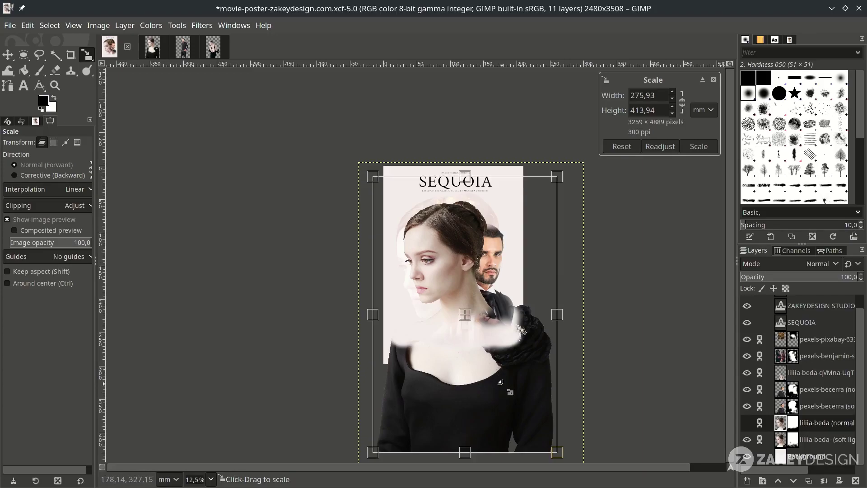
pyautogui.press('Return')
# - Shift the portrait composite slightly lower on the poster
pyautogui.press('+')
pyautogui.press('m')
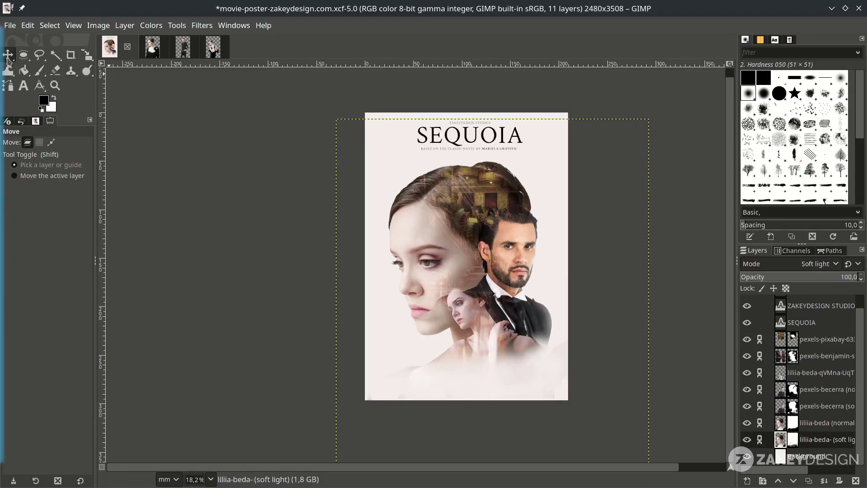
pyautogui.moveTo(470, 222); pyautogui.dragTo(472, 235)
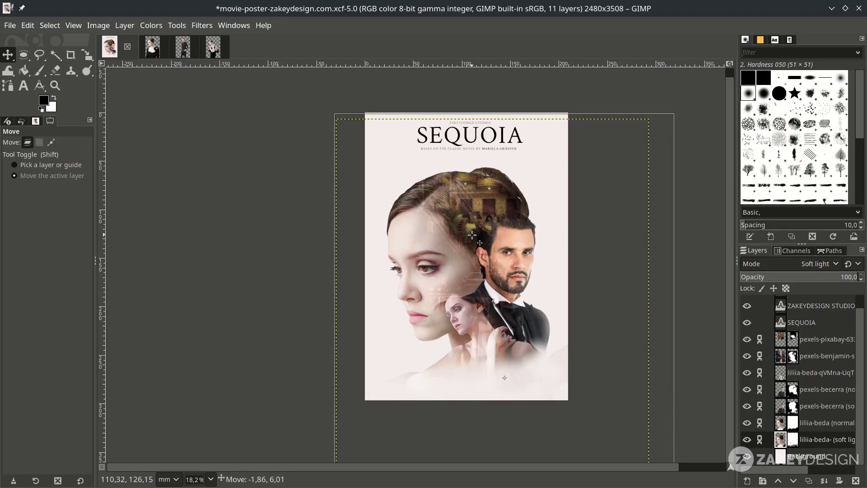
pyautogui.scroll(-1, 472, 235)
pyautogui.scroll(1, 465, 190)
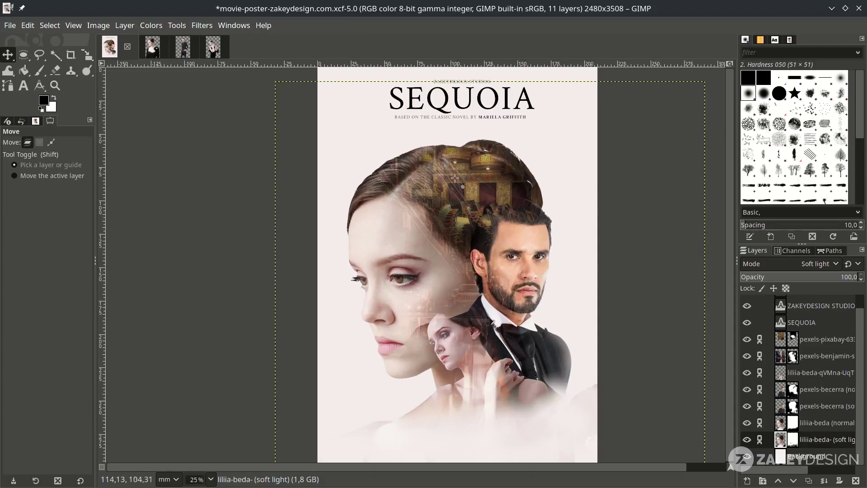
pyautogui.scroll(-1, 462, 165)
pyautogui.scroll(1, 462, 165)
pyautogui.scroll(1, 465, 167)
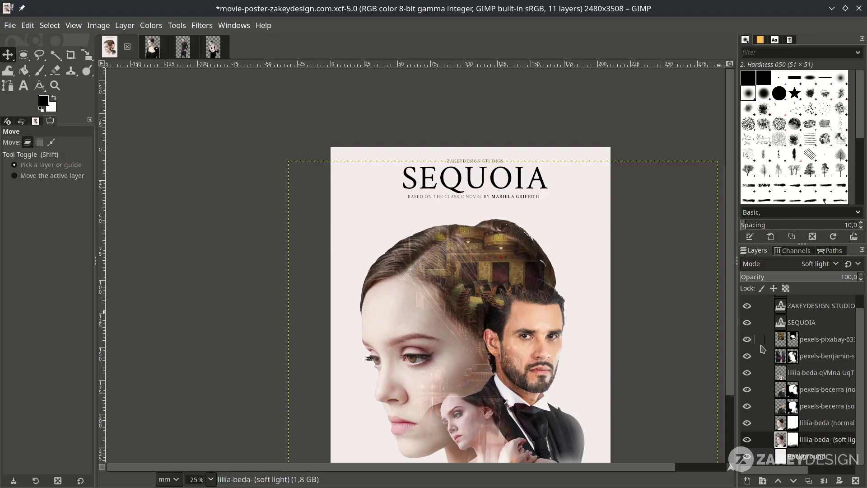
pyautogui.scroll(1, 761, 345)
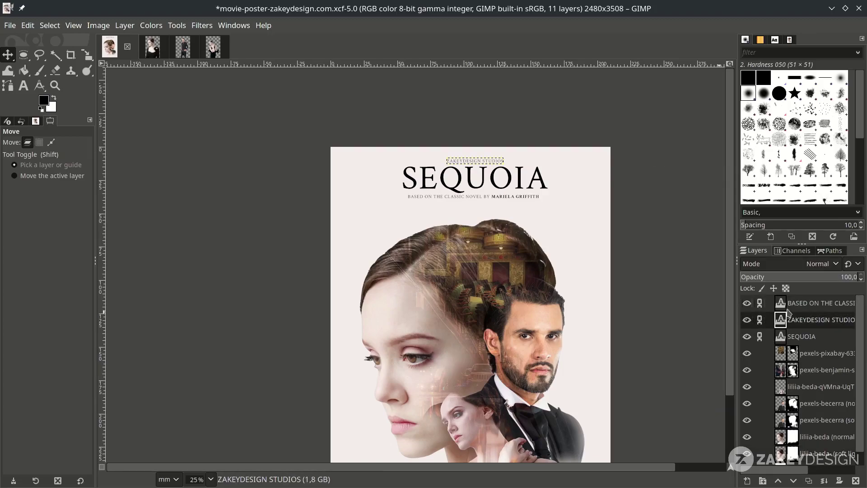
# - Lower the linked title block slightly, dragging from the BASED ON layer
pyautogui.click(813, 303)
pyautogui.scroll(3, 475, 201)
pyautogui.moveTo(475, 202); pyautogui.dragTo(480, 221)
pyautogui.scroll(-1, 475, 230)
pyautogui.scroll(-1, 475, 232)
pyautogui.scroll(-2, 458, 339)
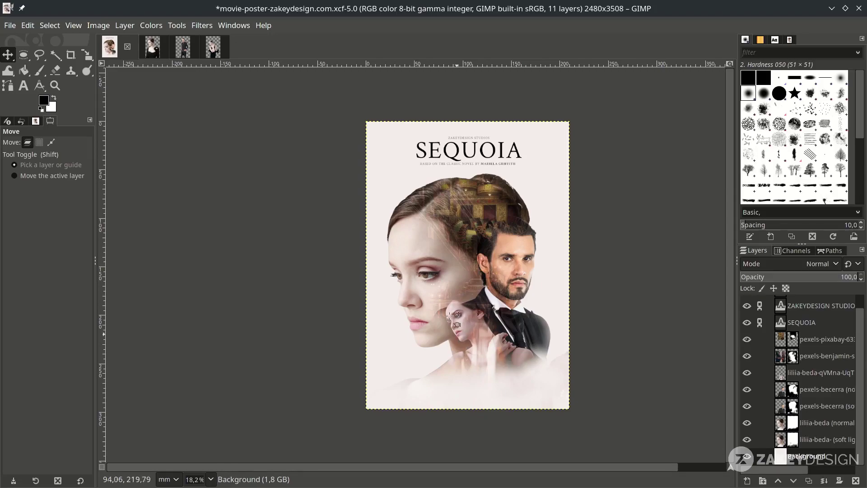
pyautogui.scroll(1, 497, 363)
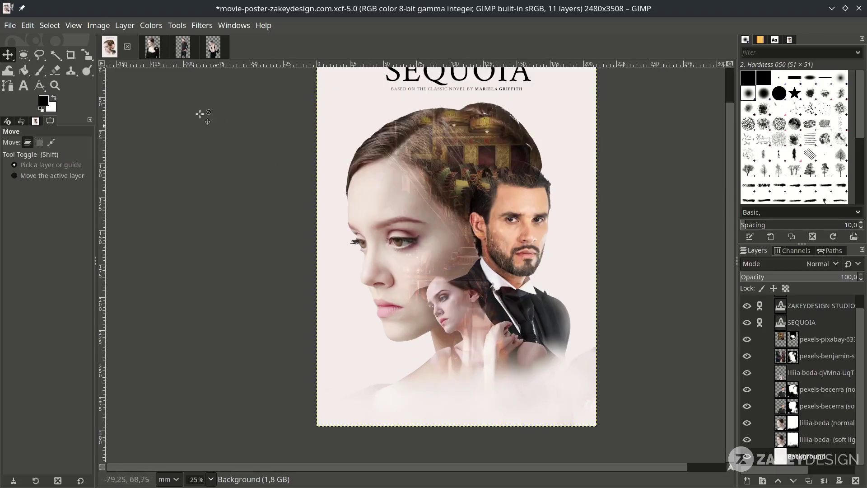
# - Add the credits PNG to the poster as a new layer
pyautogui.click(13, 25)
pyautogui.click(32, 82)
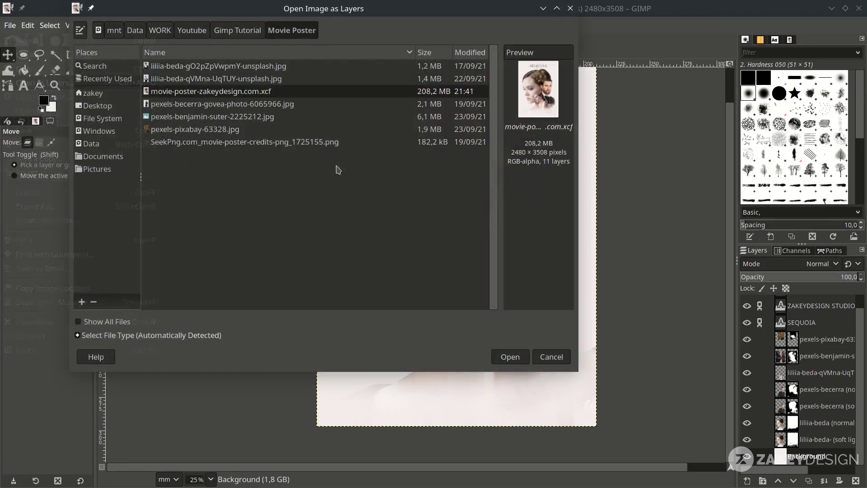
pyautogui.doubleClick(260, 142)
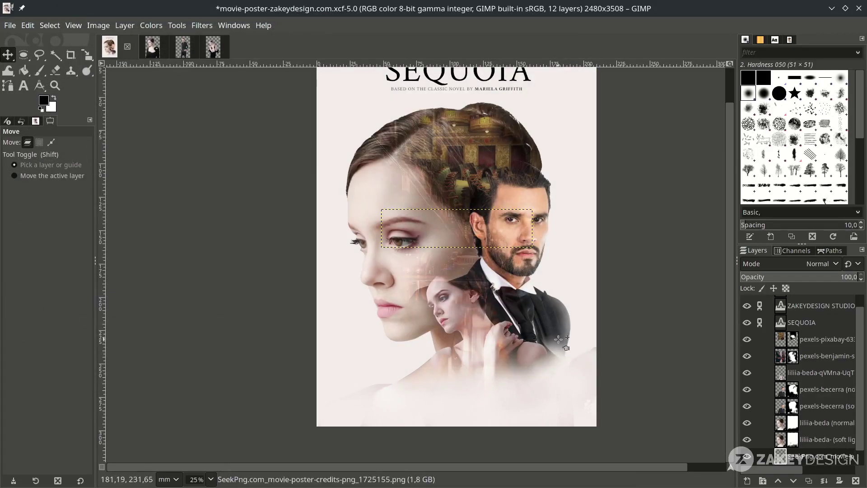
pyautogui.scroll(-1, 507, 364)
pyautogui.scroll(1, 507, 364)
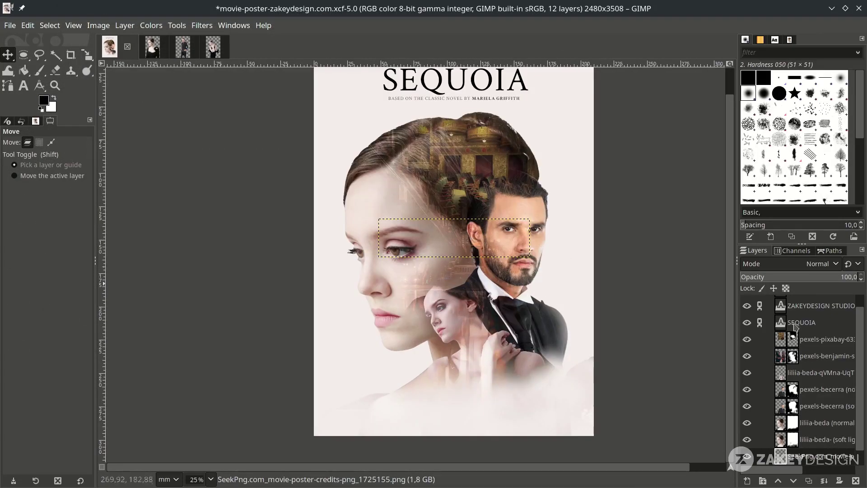
# - Raise the credits layer to the top of the stack and position the block along the poster's bottom
pyautogui.moveTo(821, 457); pyautogui.dragTo(816, 303)
pyautogui.moveTo(453, 245); pyautogui.dragTo(456, 413)
pyautogui.scroll(-1, 794, 374)
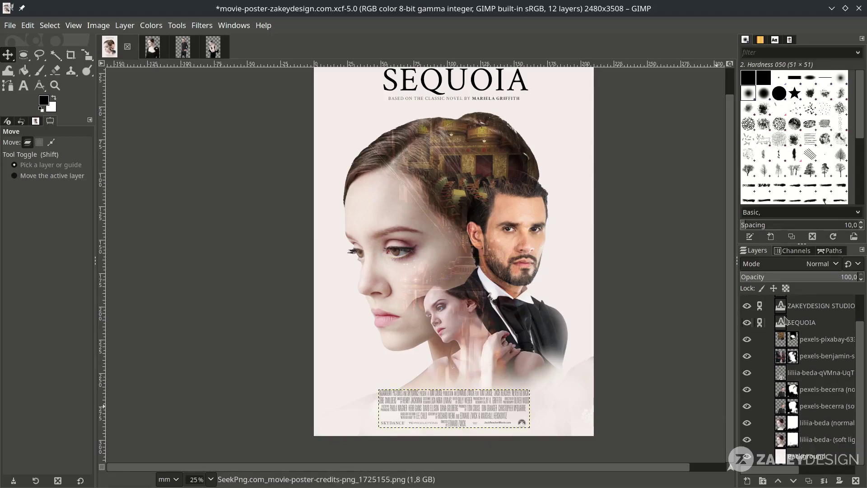
pyautogui.scroll(1, 795, 375)
pyautogui.click(808, 320)
pyautogui.click(809, 303)
# - Darken the credits block with a Curves adjustment
pyautogui.hotkey('ctrl', 'm')
pyautogui.scroll(8, 429, 411)
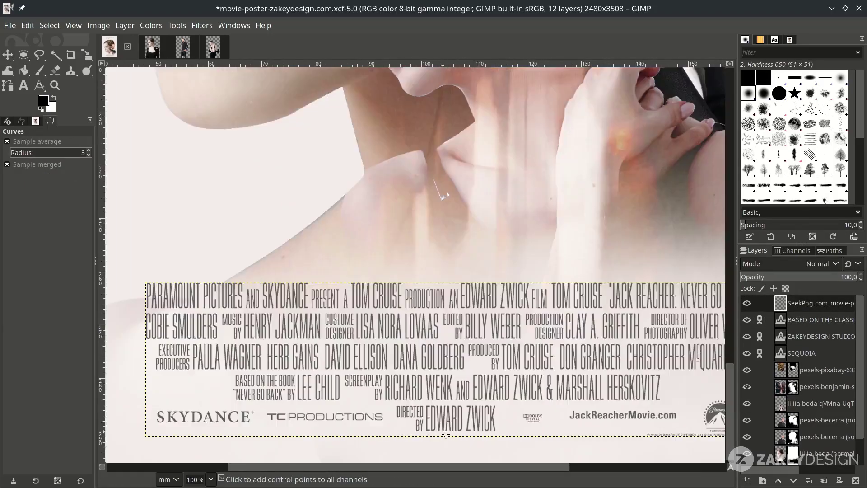
pyautogui.scroll(-6, 449, 418)
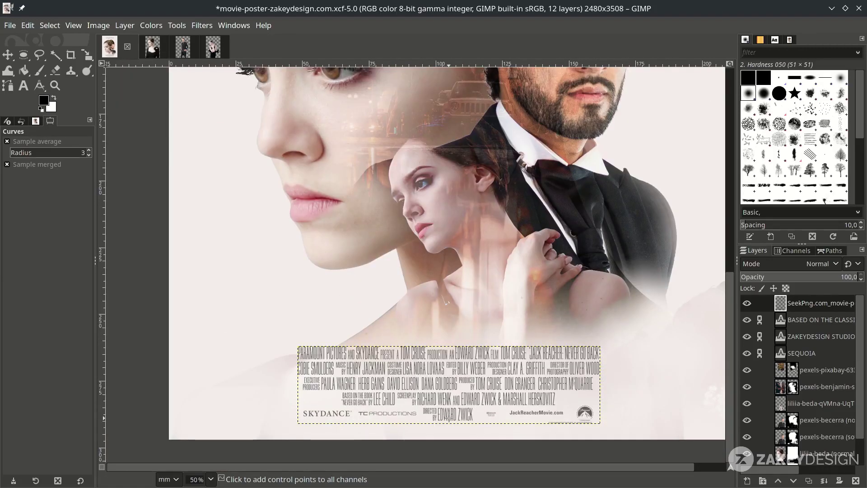
pyautogui.scroll(3, 448, 418)
pyautogui.scroll(-3, 660, 394)
pyautogui.scroll(-1, 364, 223)
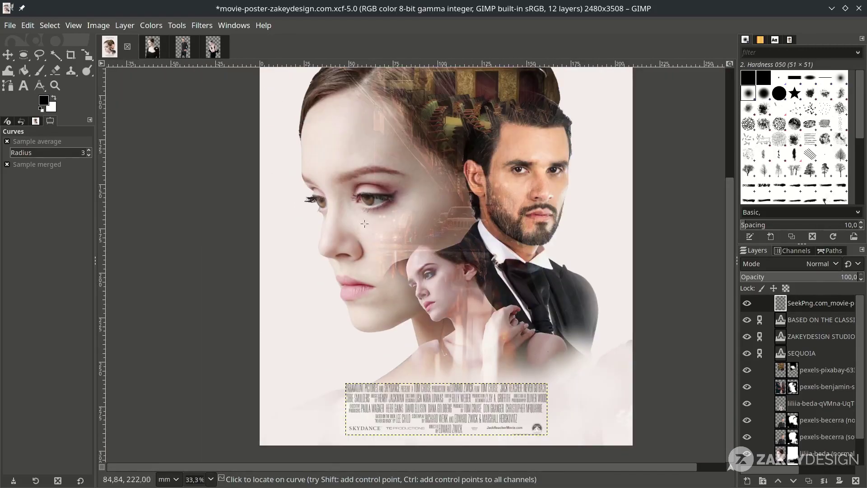
pyautogui.click(151, 24)
pyautogui.click(184, 166)
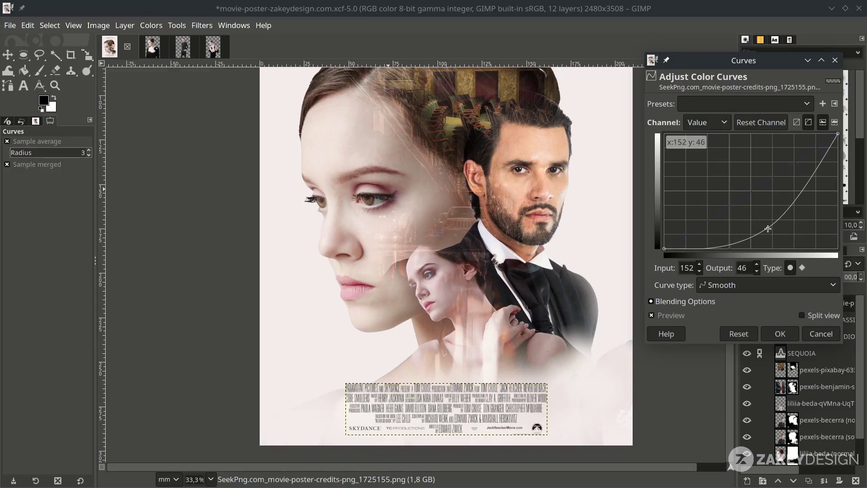
pyautogui.click(780, 333)
# - Zoom out to view the whole finished SEQUOIA poster
pyautogui.click(822, 386)
pyautogui.scroll(-2, 822, 438)
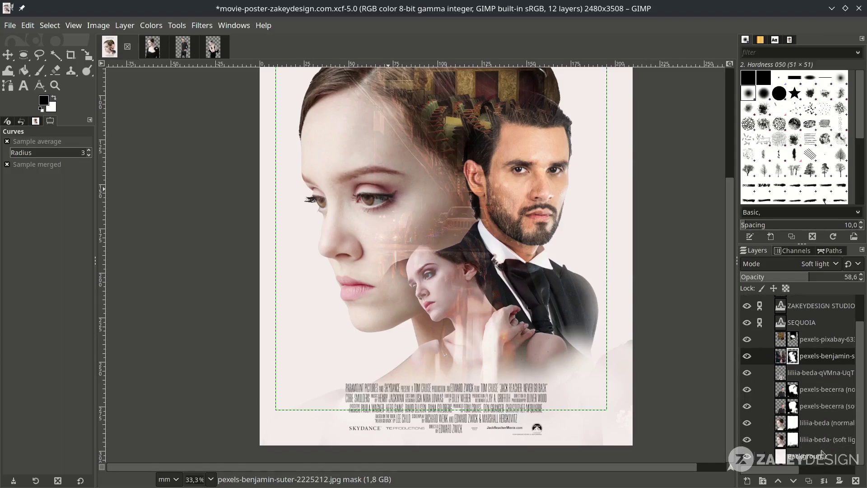
pyautogui.click(817, 456)
pyautogui.press('-')
pyautogui.press('-')
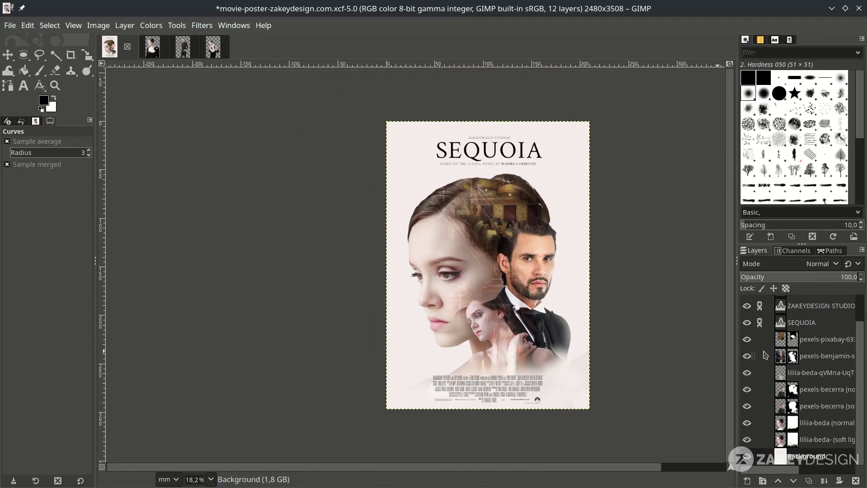
pyautogui.click(812, 306)
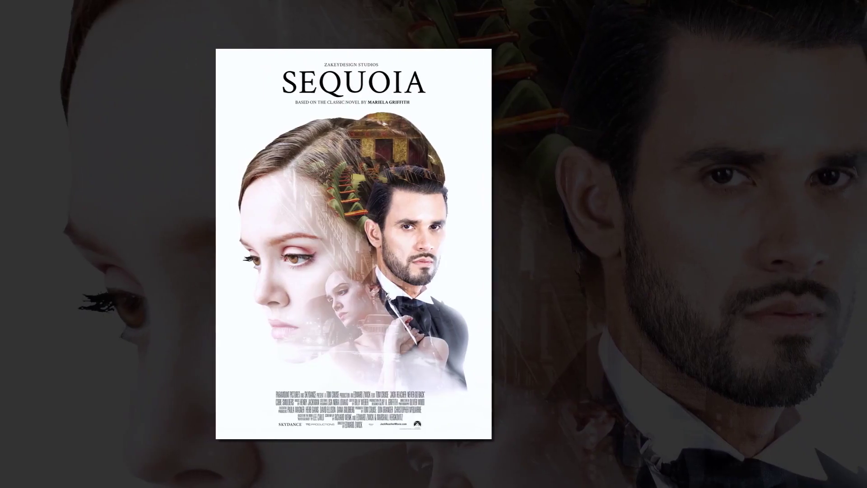